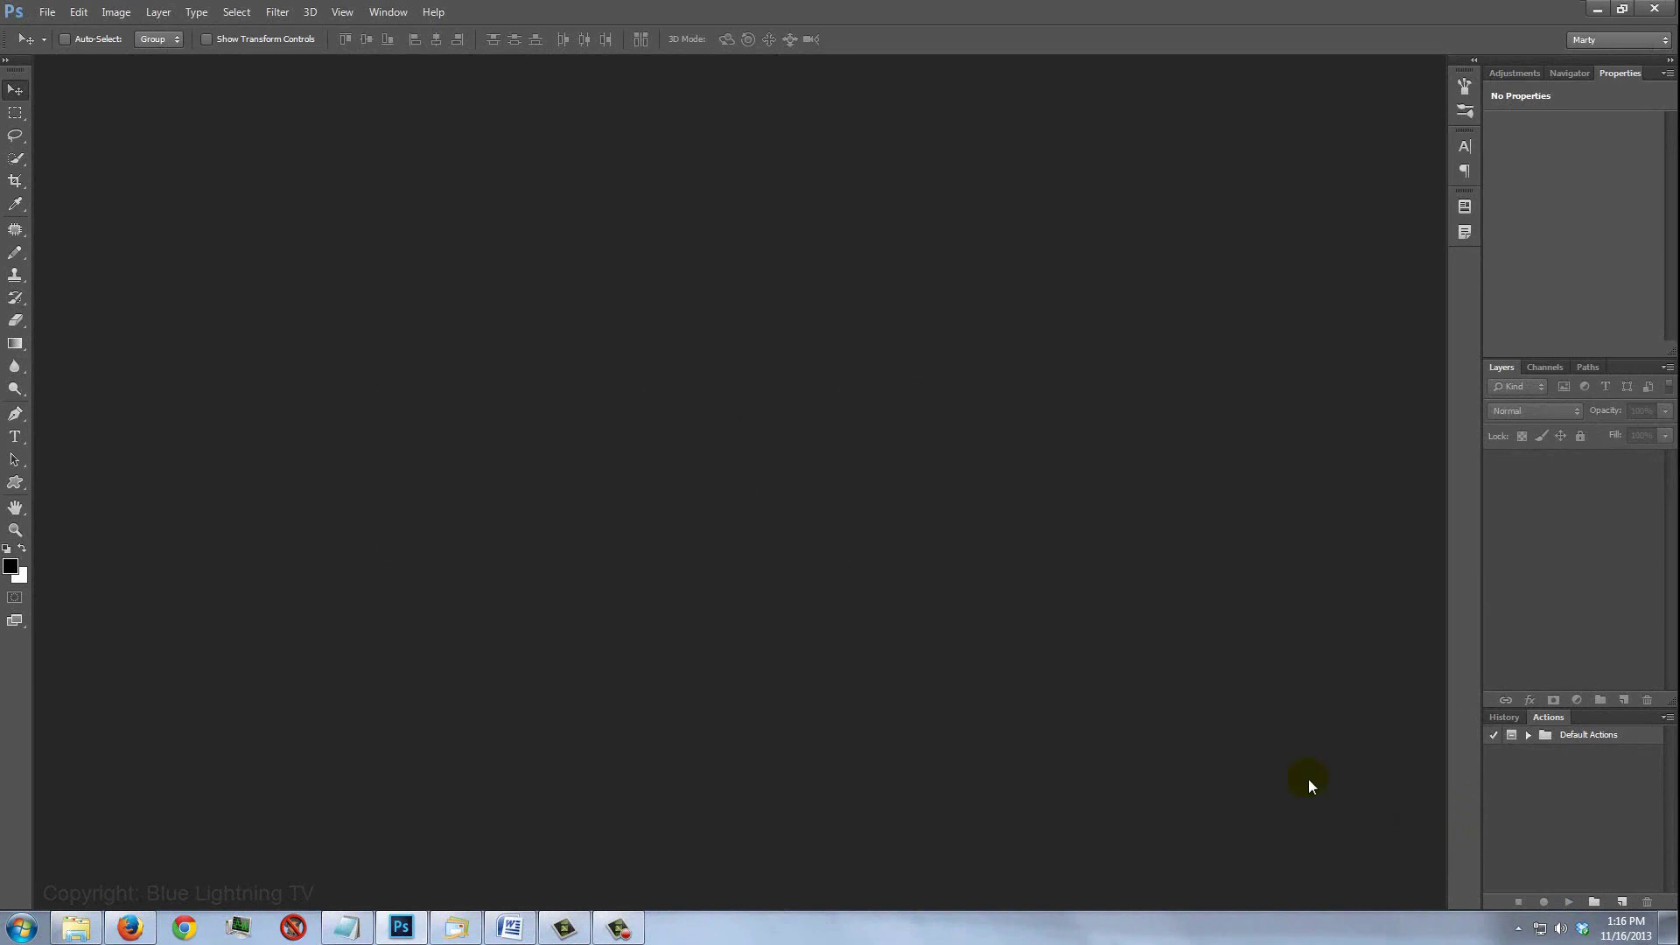
# - Start a new document measured in inches, 4.25 wide by 6.25 high
pyautogui.hotkey('ctrl', 'n')
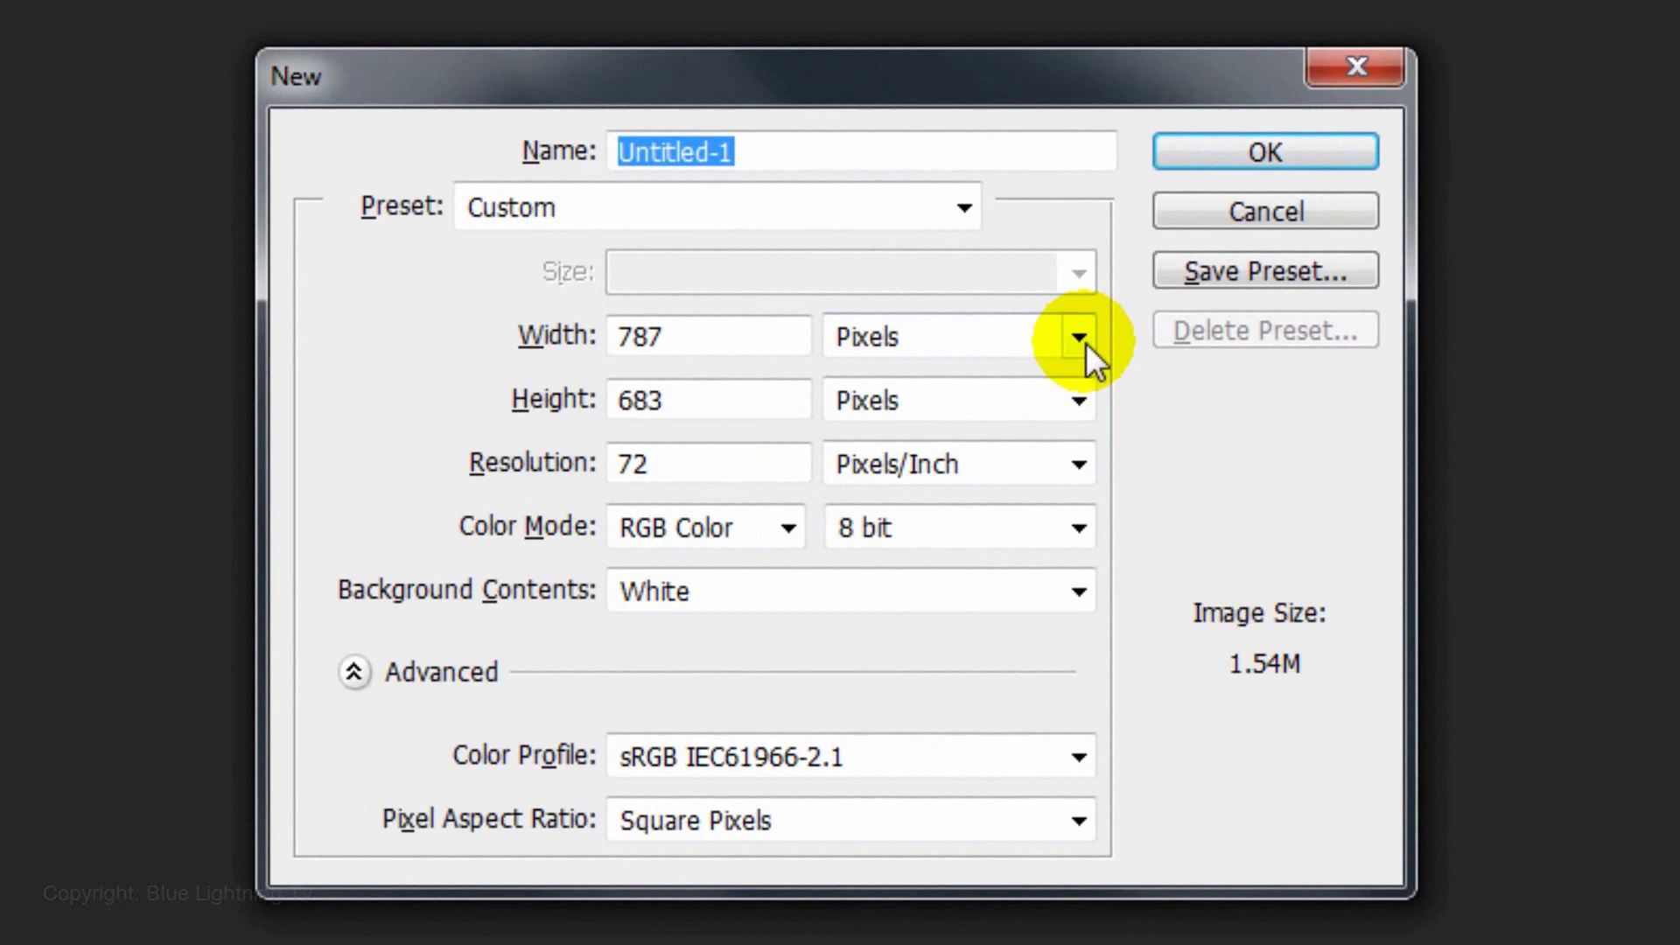
pyautogui.click(1081, 339)
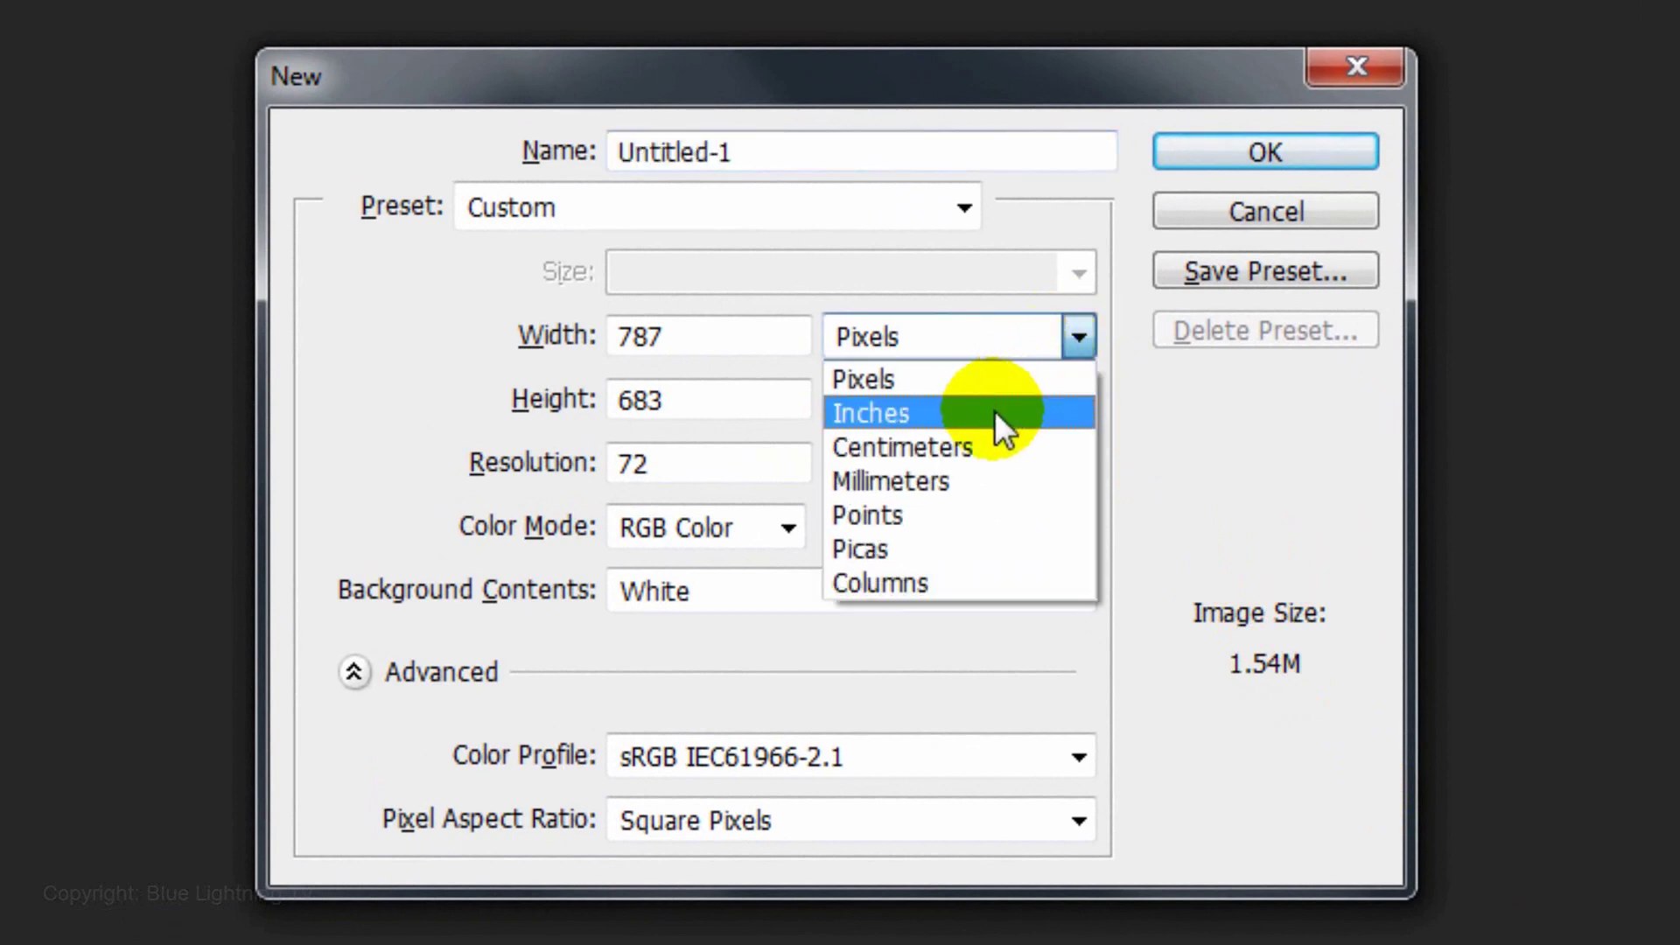
pyautogui.click(994, 411)
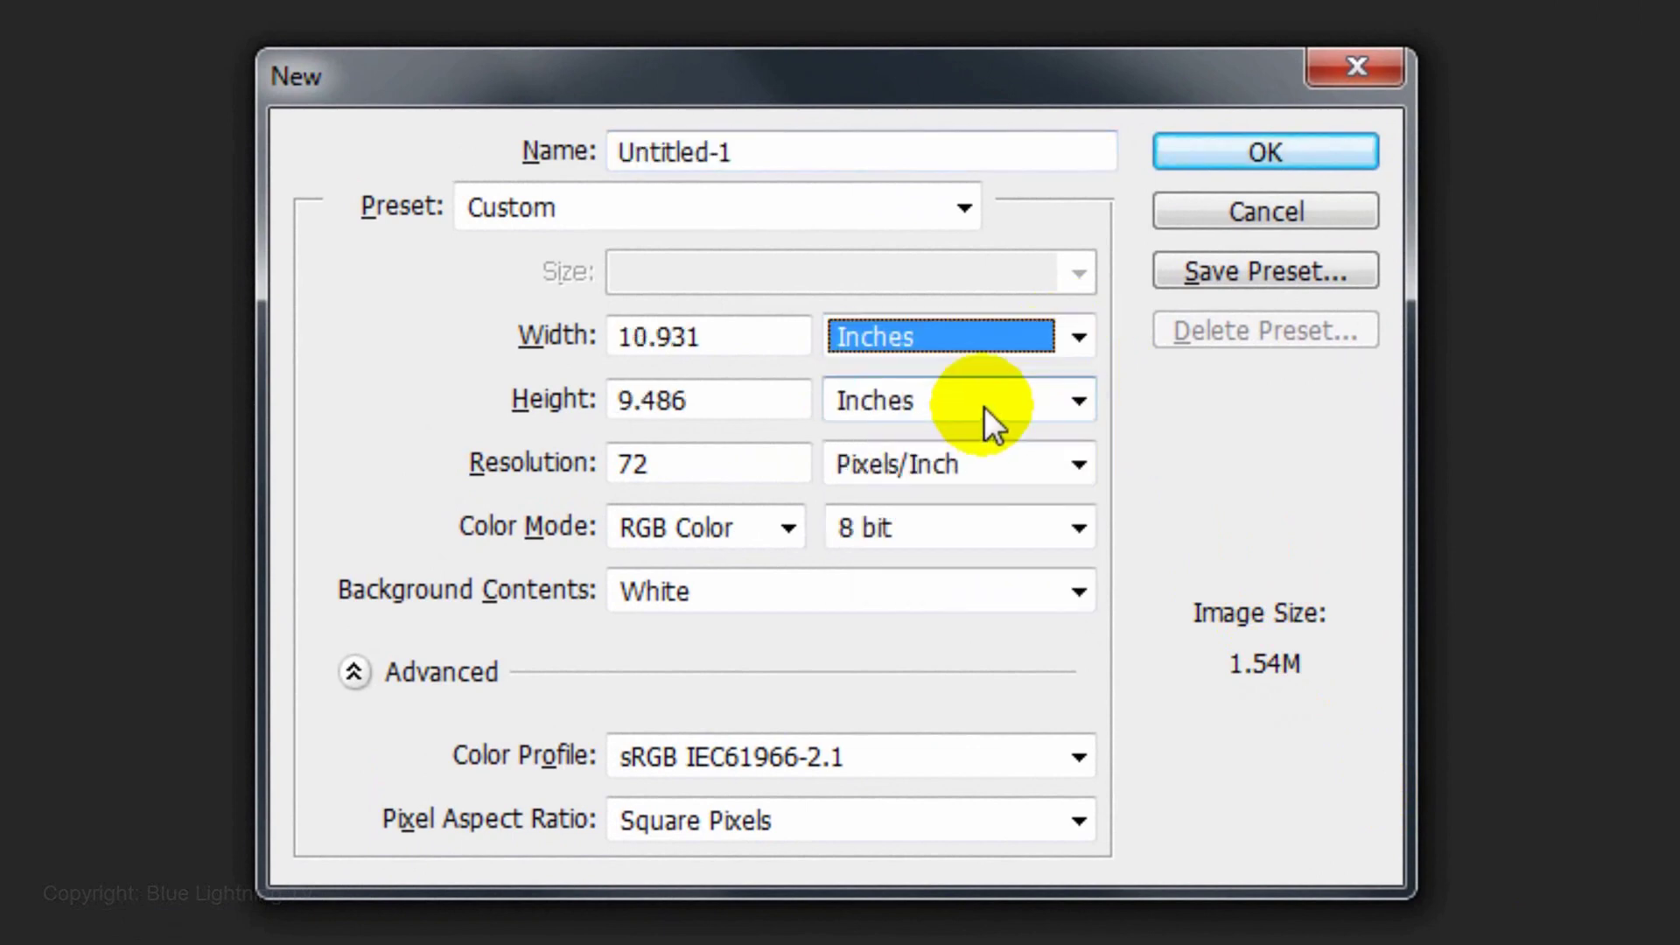
pyautogui.click(739, 349)
pyautogui.moveTo(738, 349); pyautogui.dragTo(620, 338)
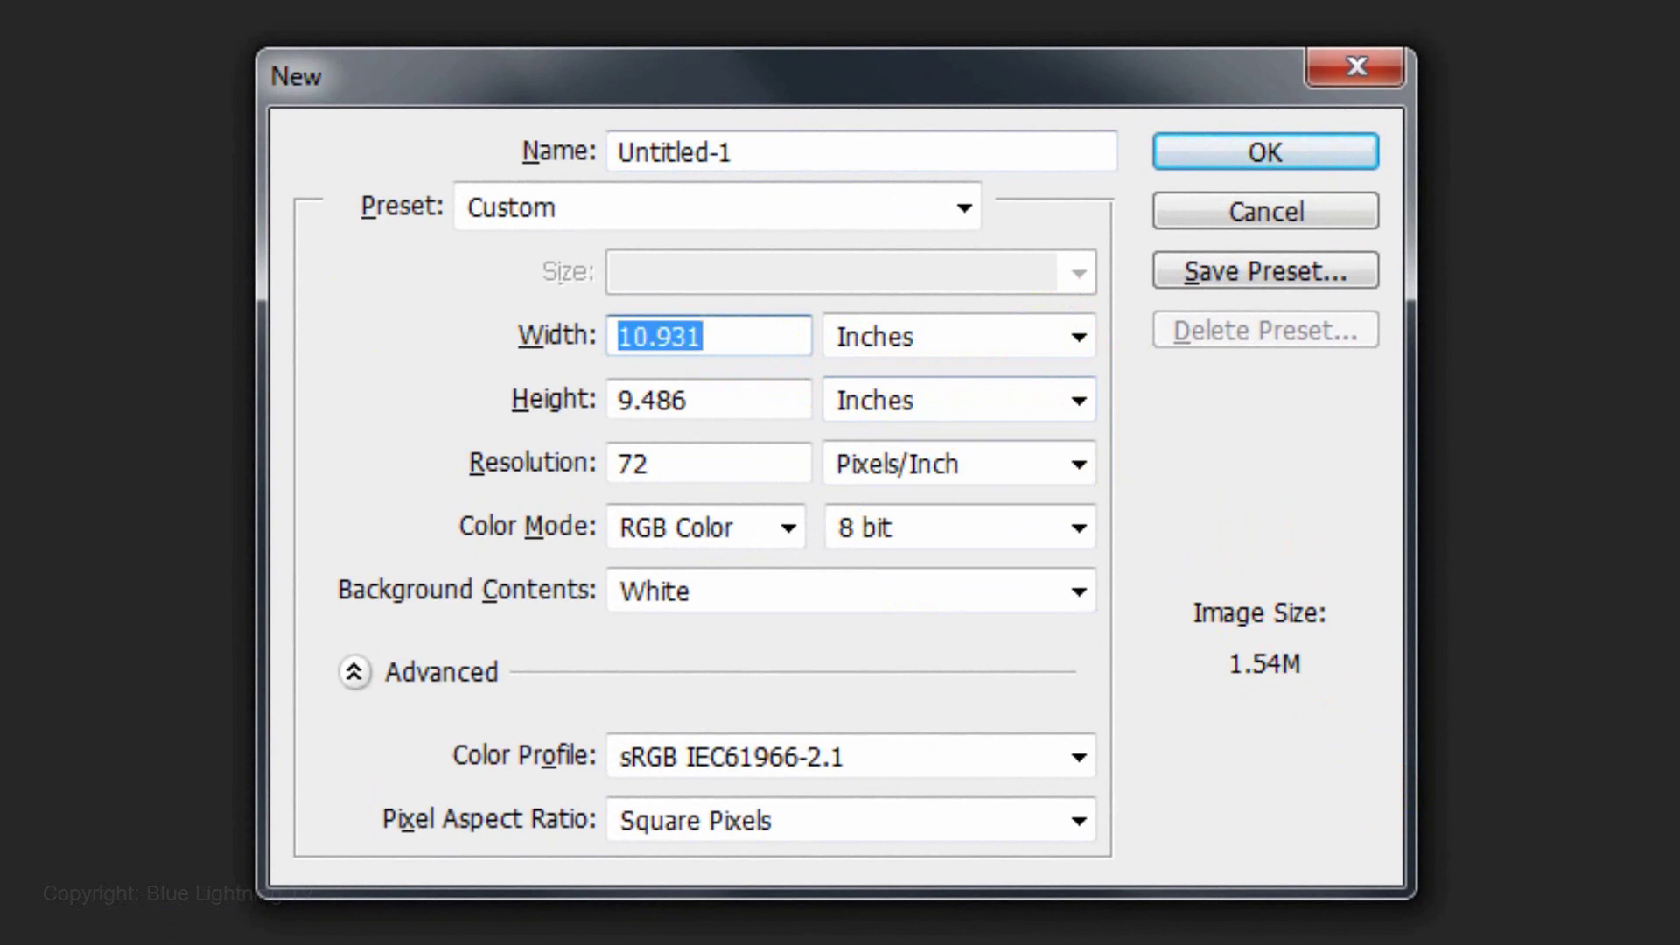
pyautogui.write('4.25')
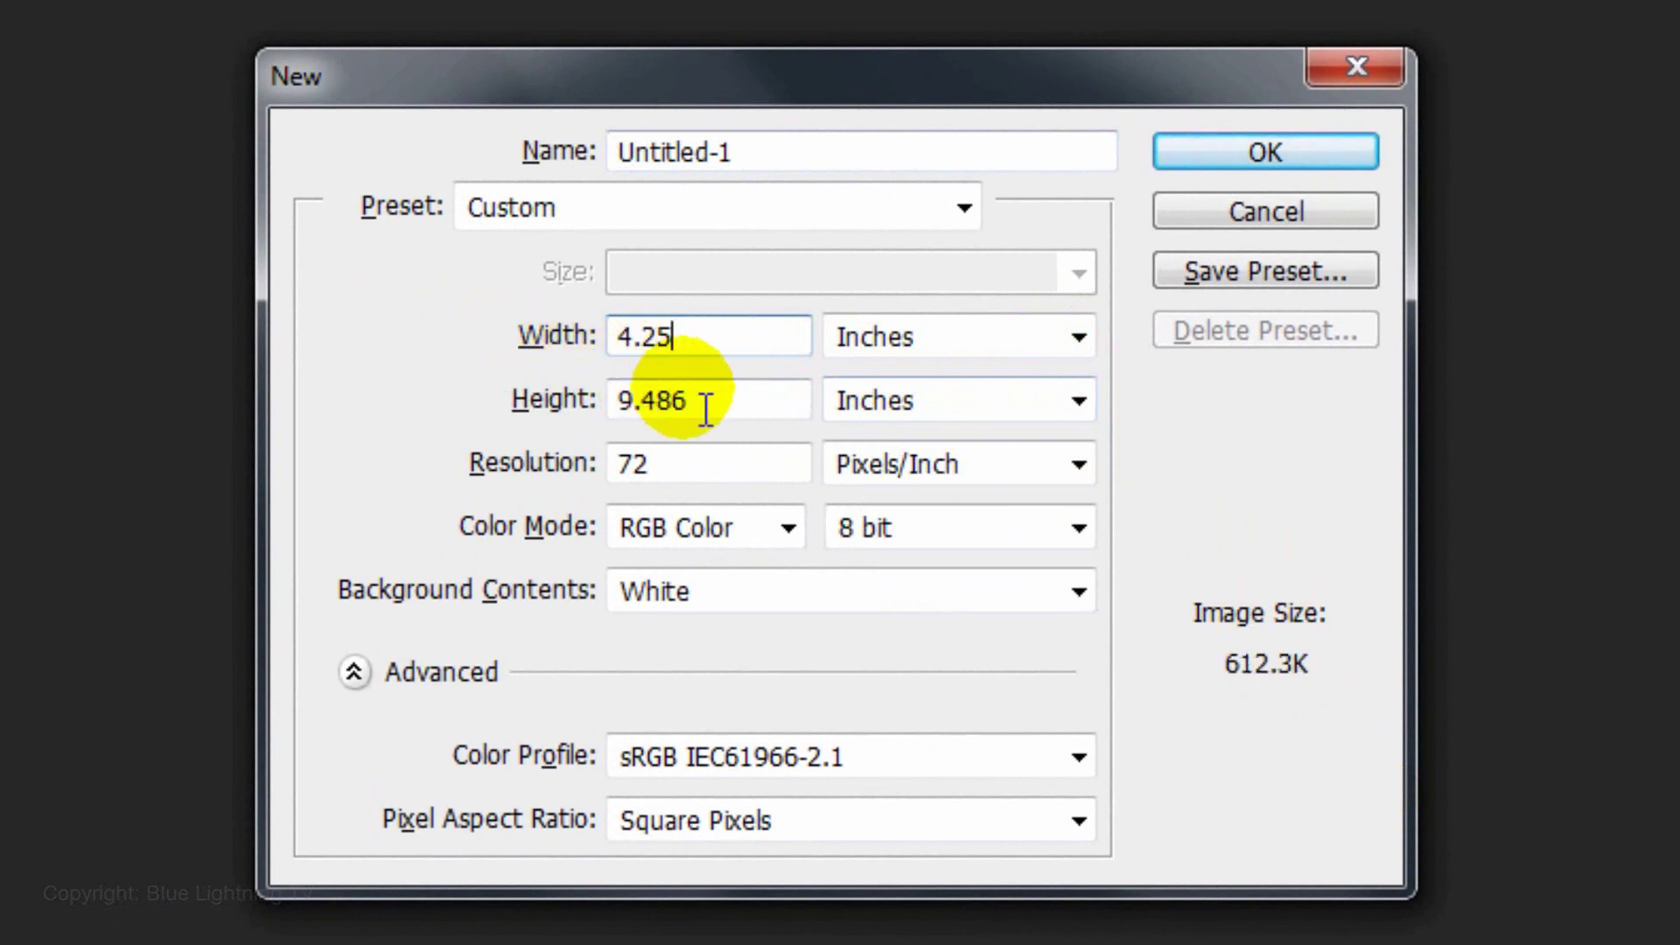
pyautogui.click(713, 411)
pyautogui.moveTo(713, 411); pyautogui.dragTo(620, 400)
pyautogui.write('6.25')
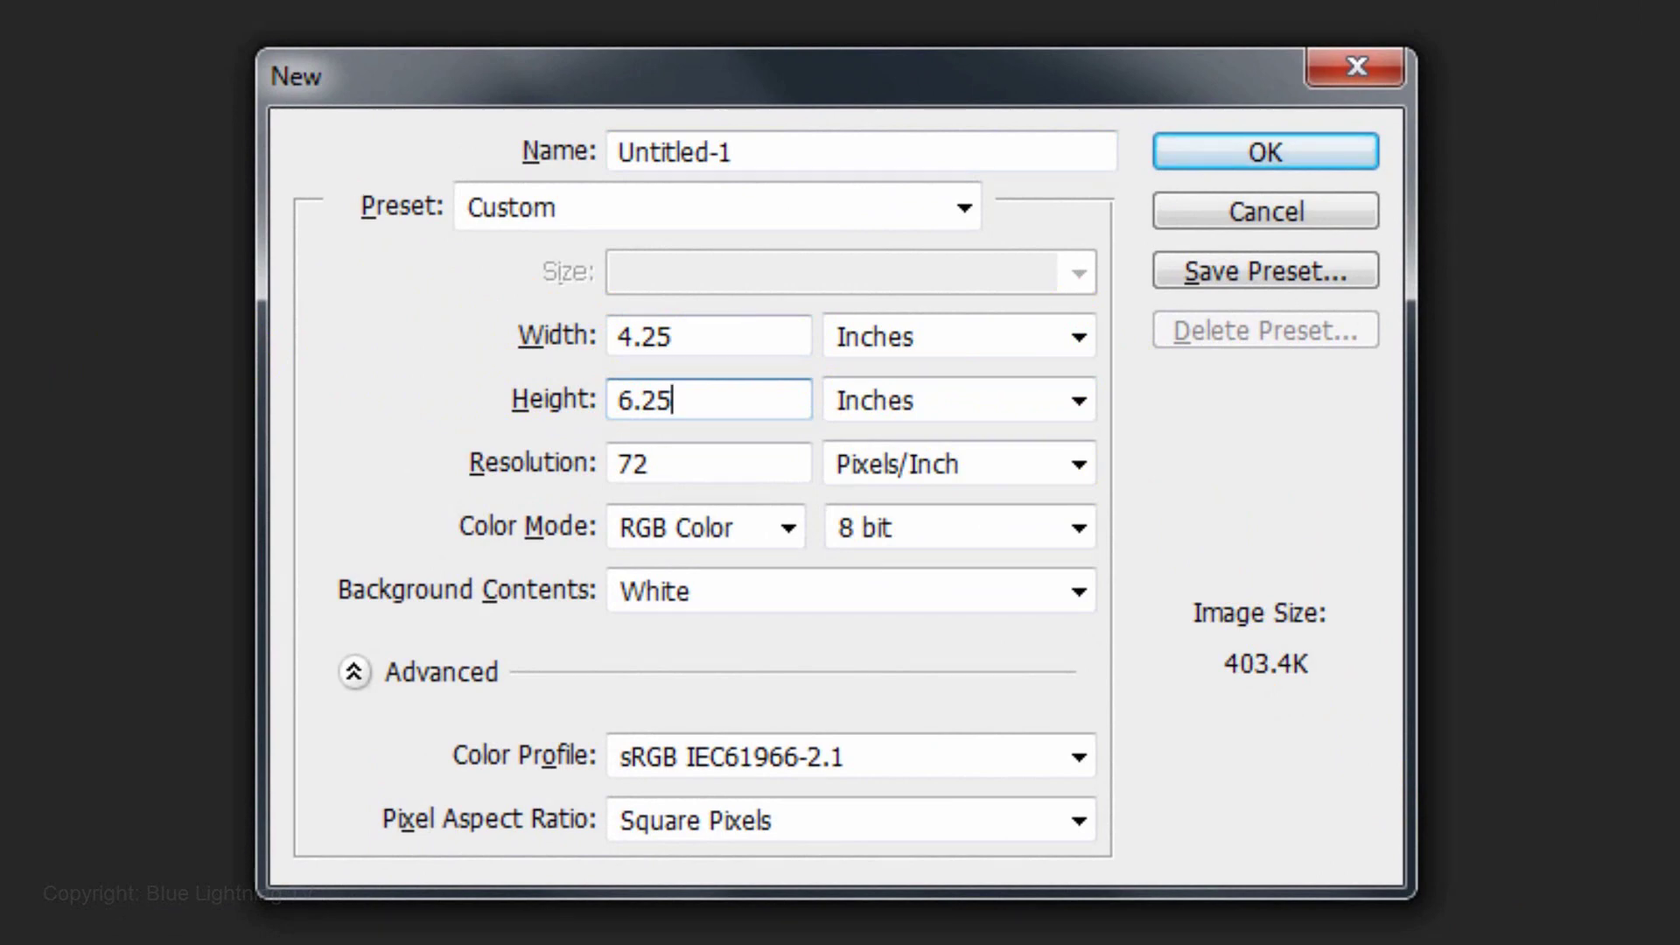
# - Set the resolution to 300 pixels/inch, name it 'Holiday Card', and create it
pyautogui.moveTo(671, 471); pyautogui.dragTo(525, 447)
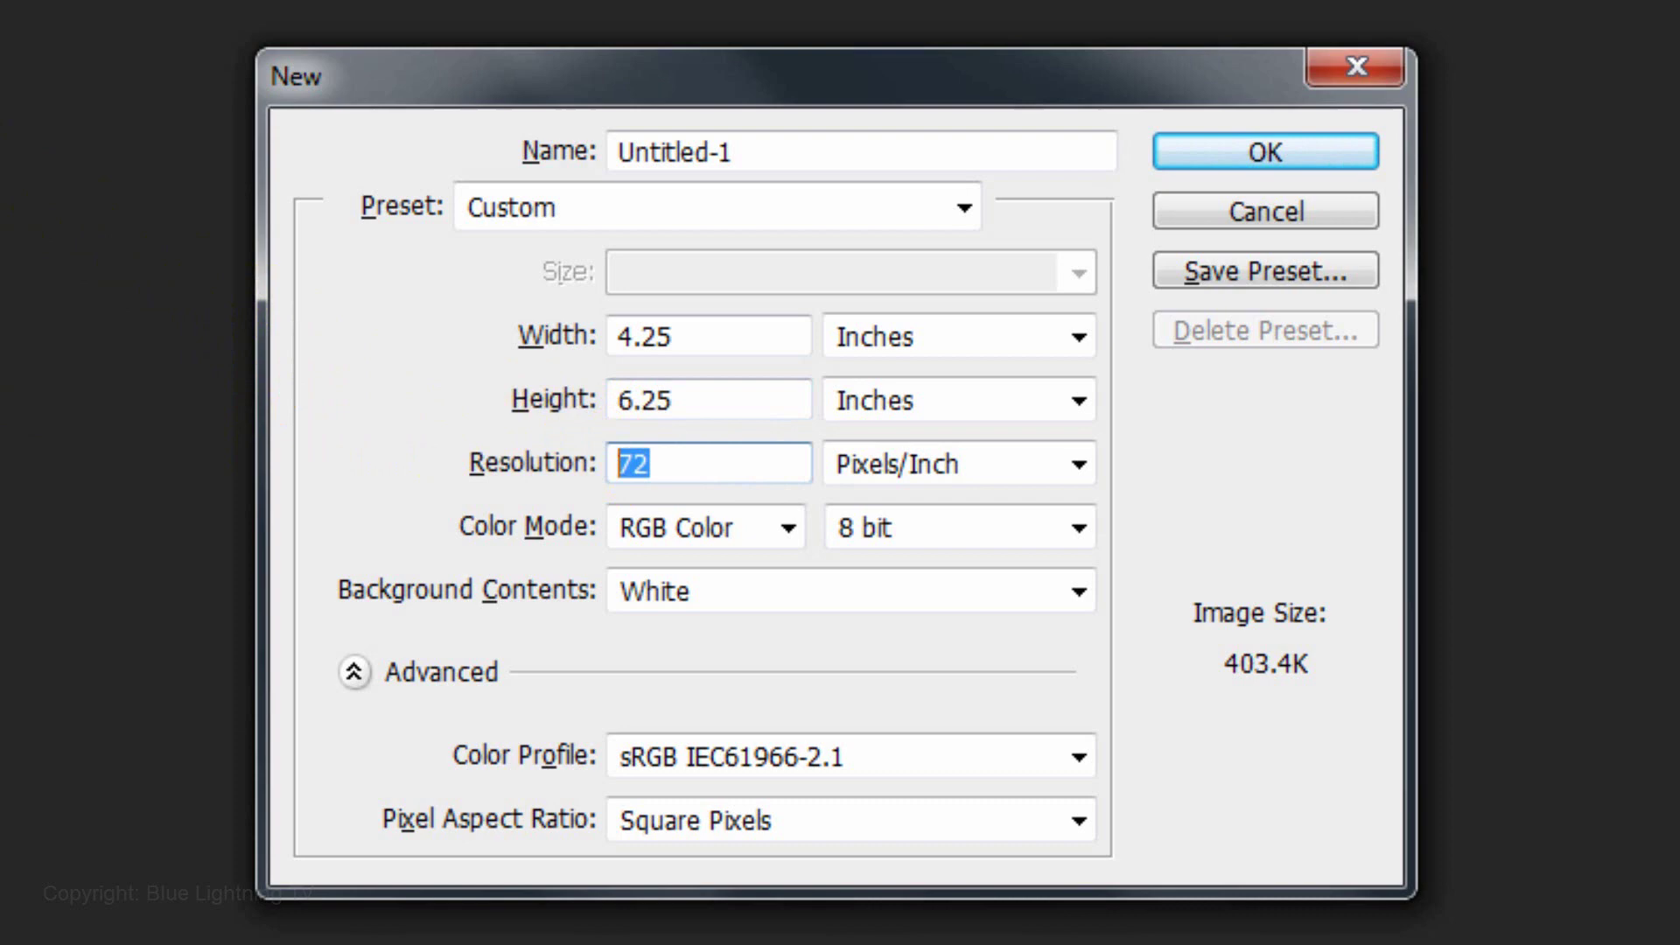
pyautogui.write('300')
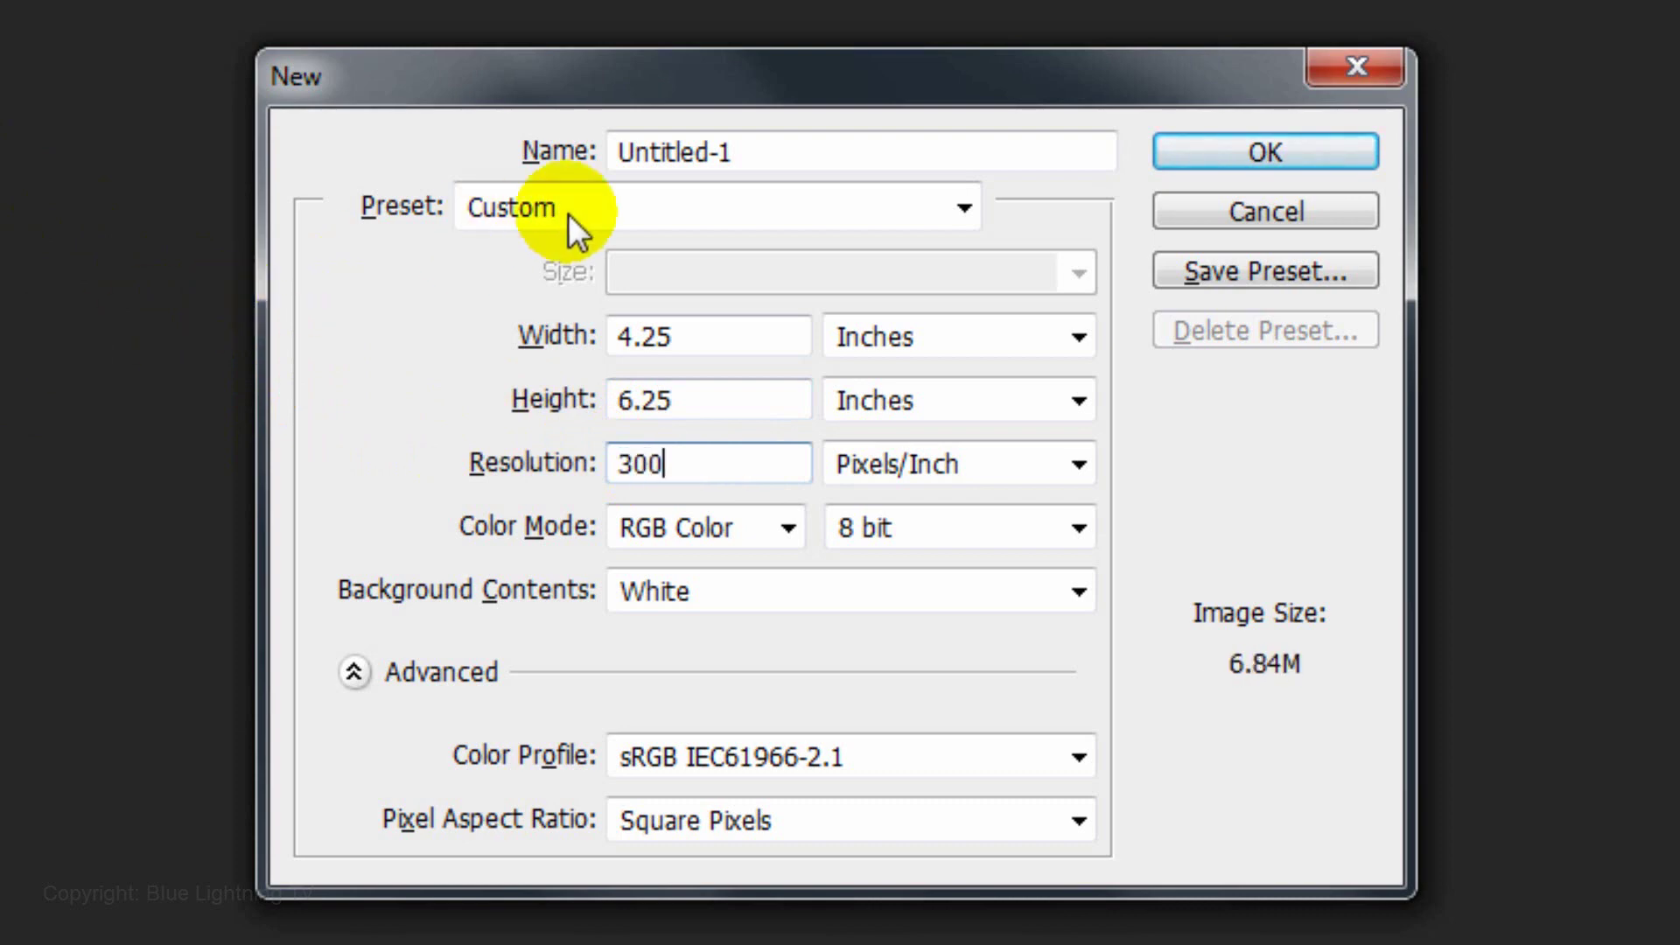
pyautogui.click(781, 169)
pyautogui.hotkey('ctrl', 'a')
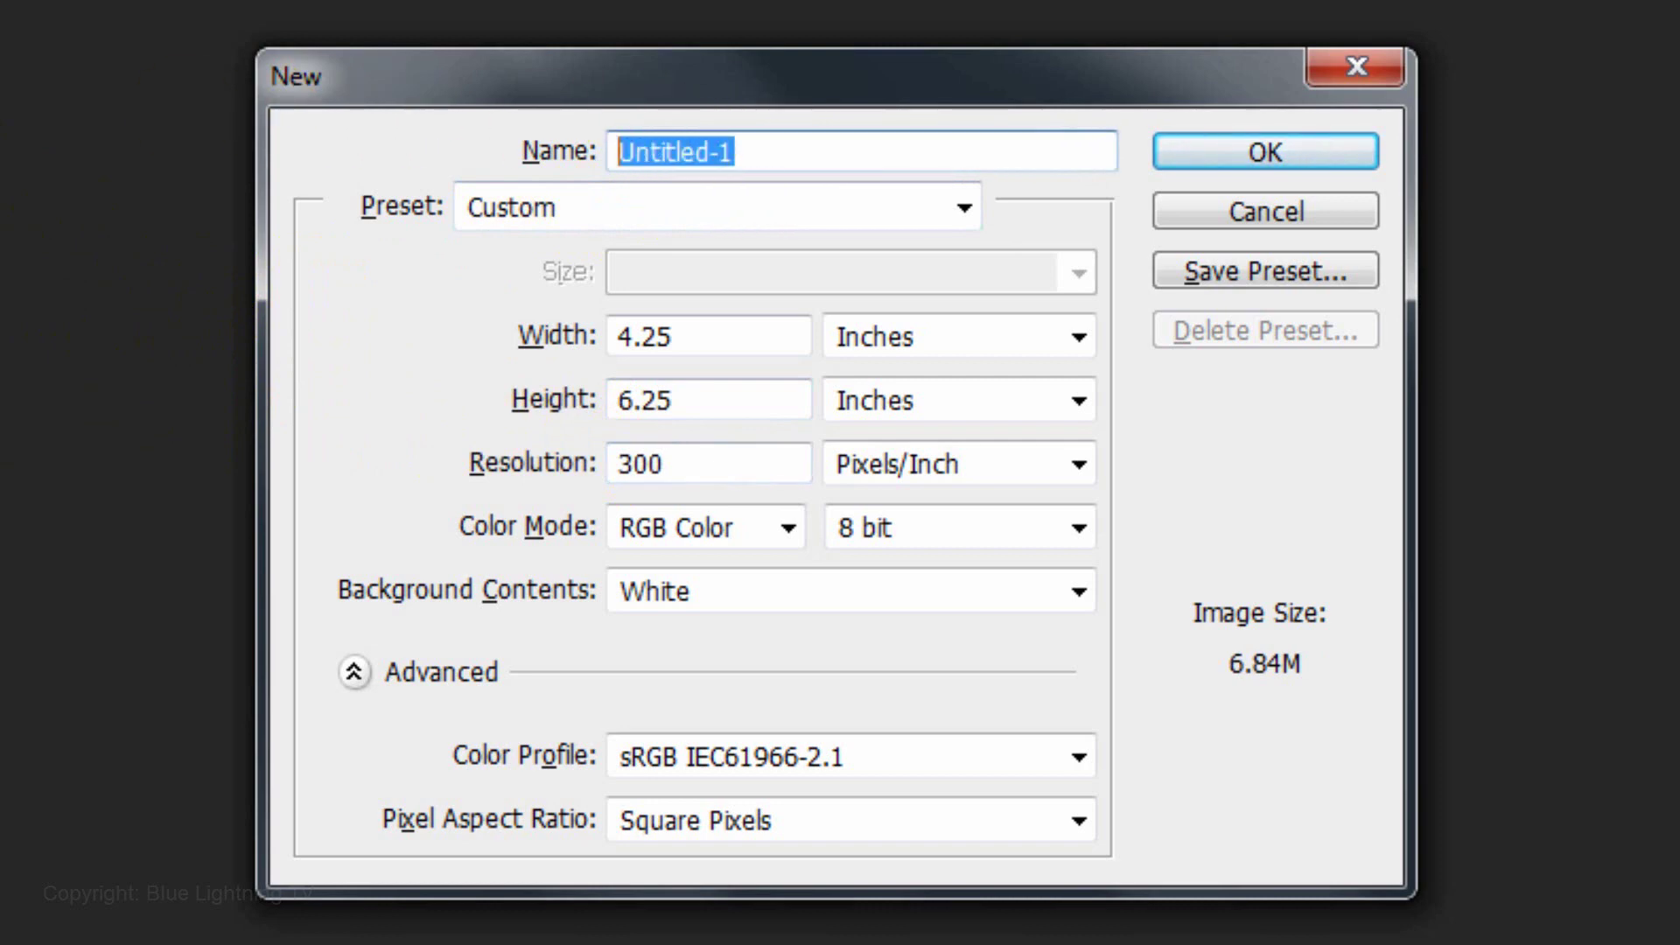
pyautogui.write('Holiday Card')
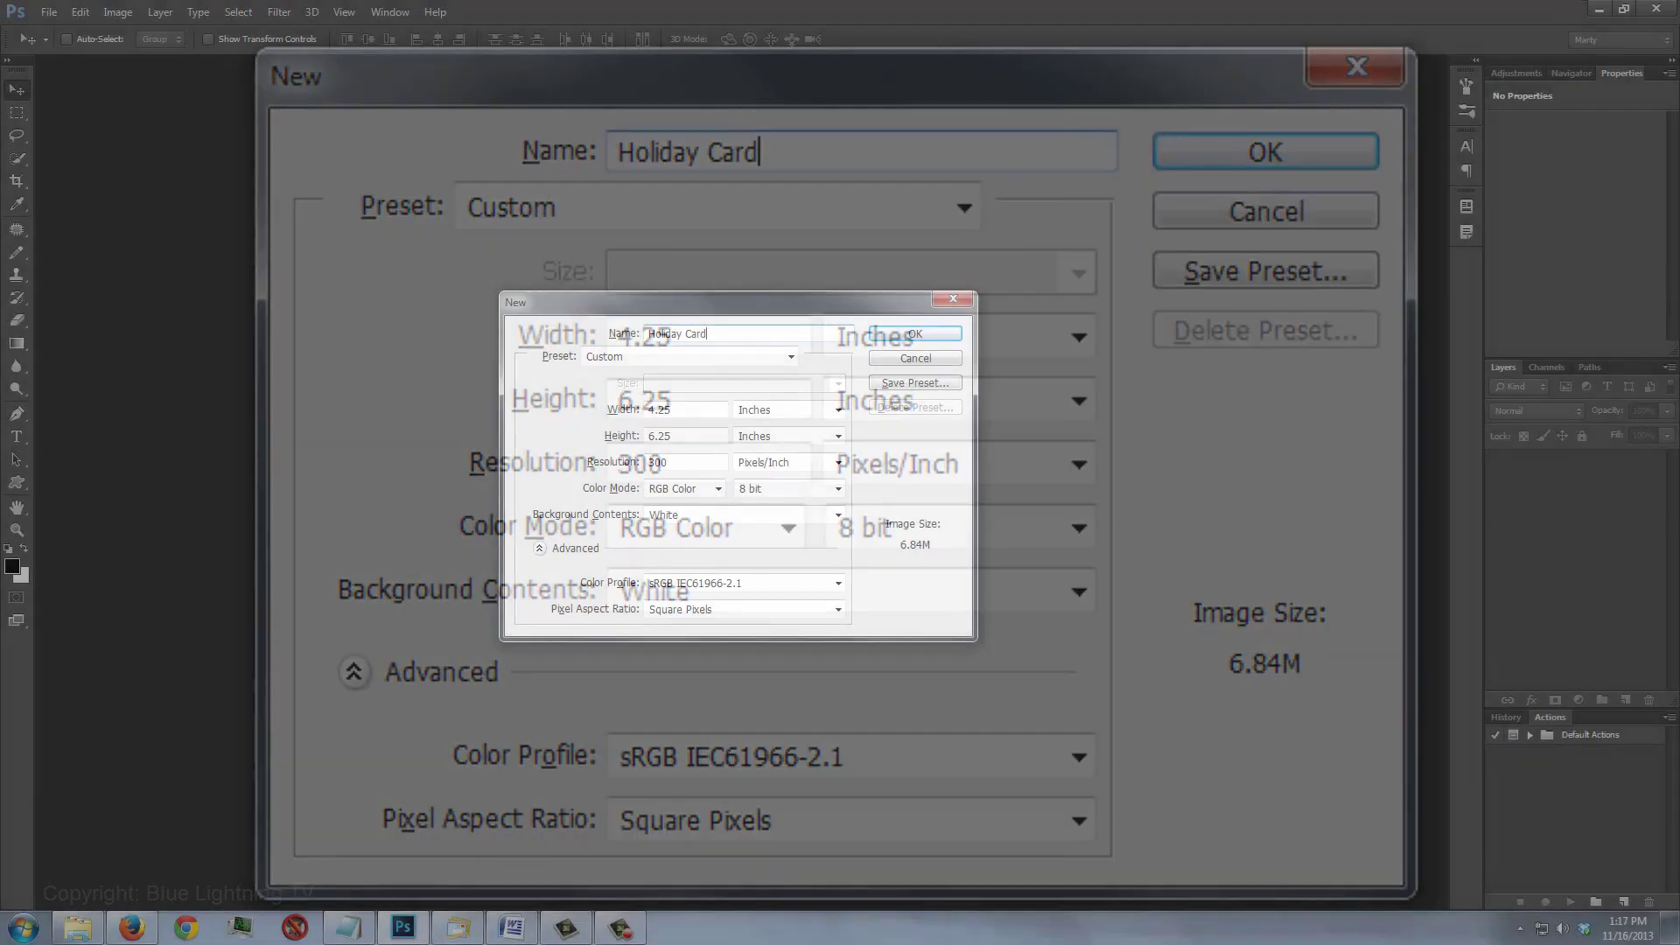
pyautogui.press('Return')
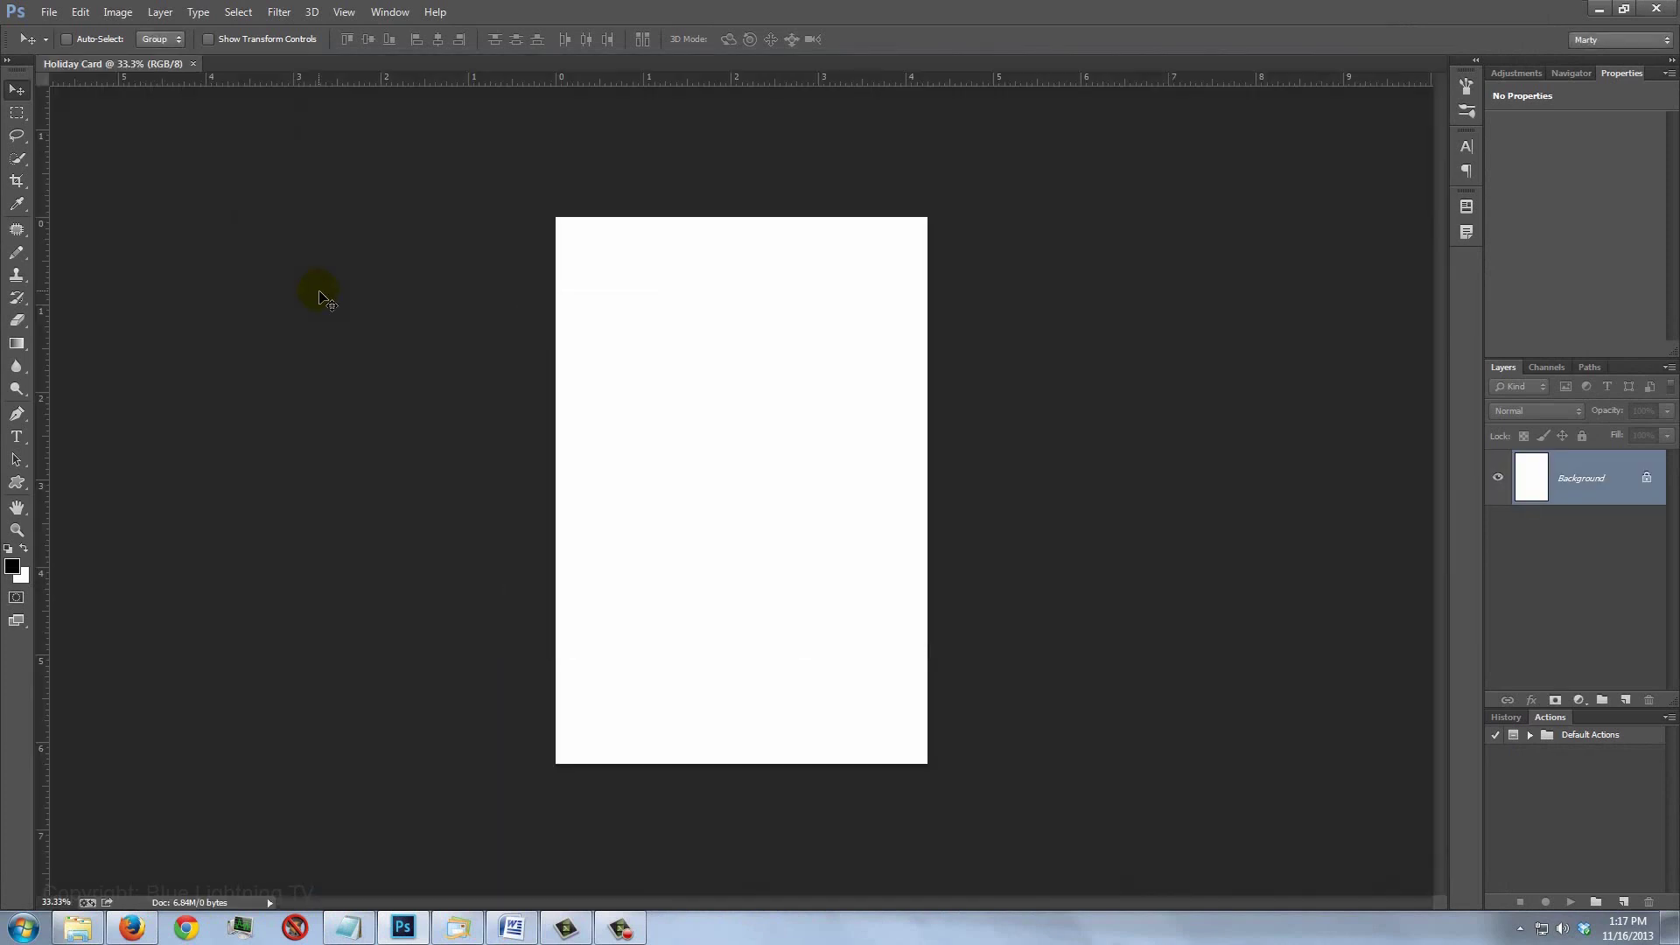
# - Add Layer 1 above the Background and set the foreground colour to green 09A818
pyautogui.hotkey('ctrl', '0')
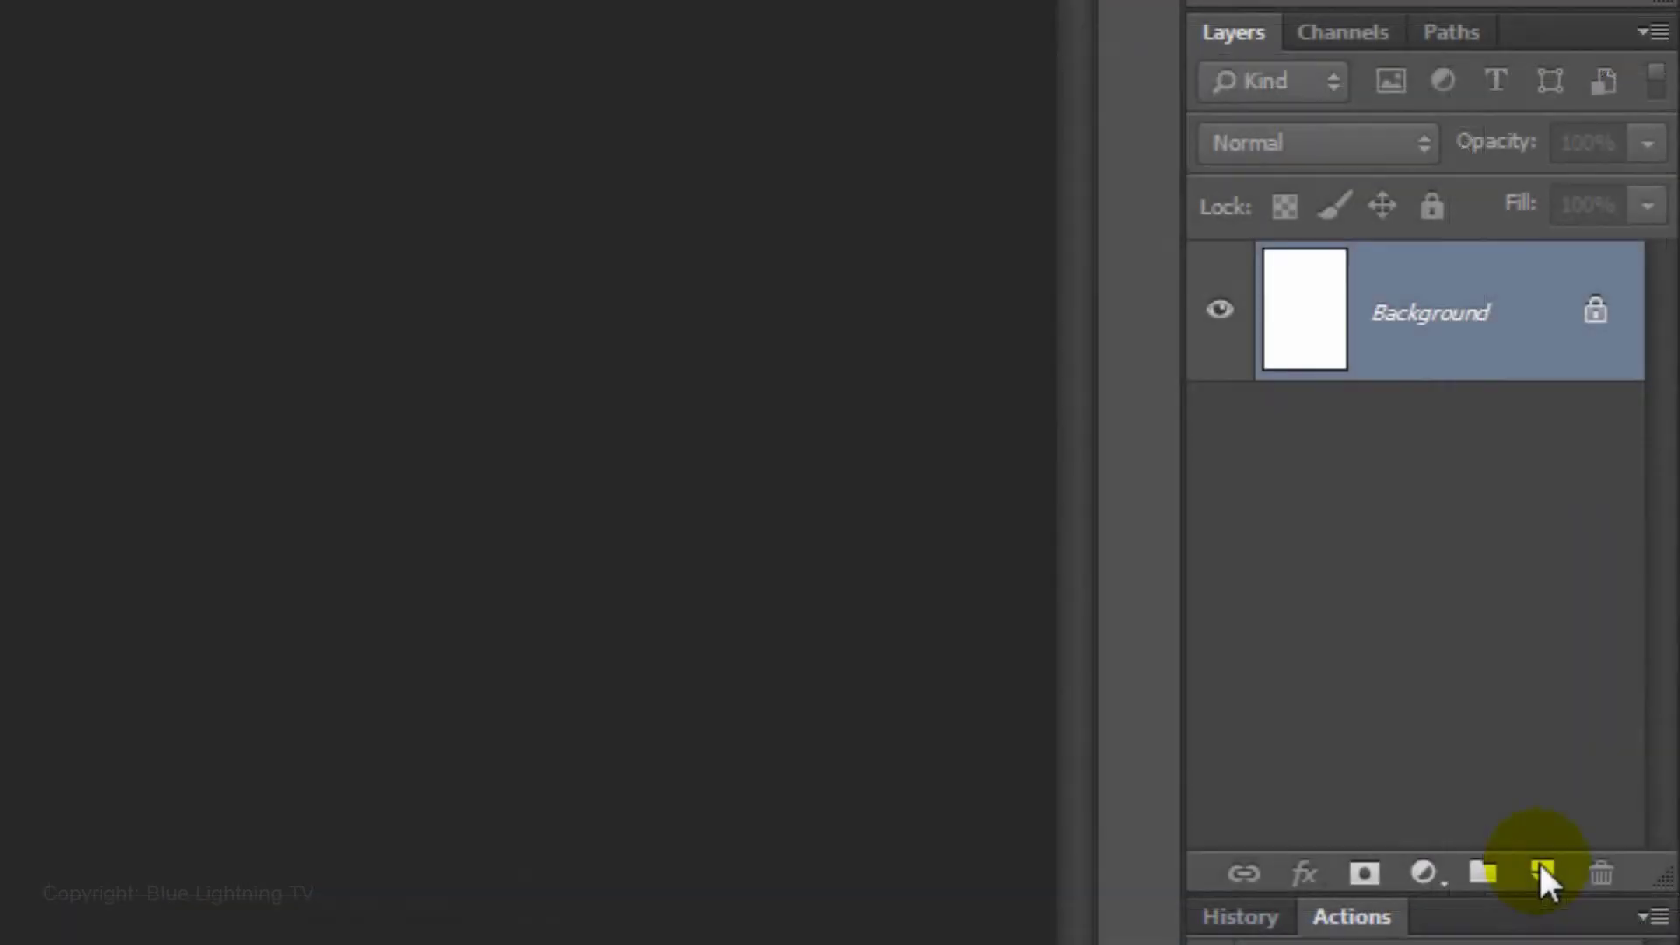
pyautogui.click(1543, 873)
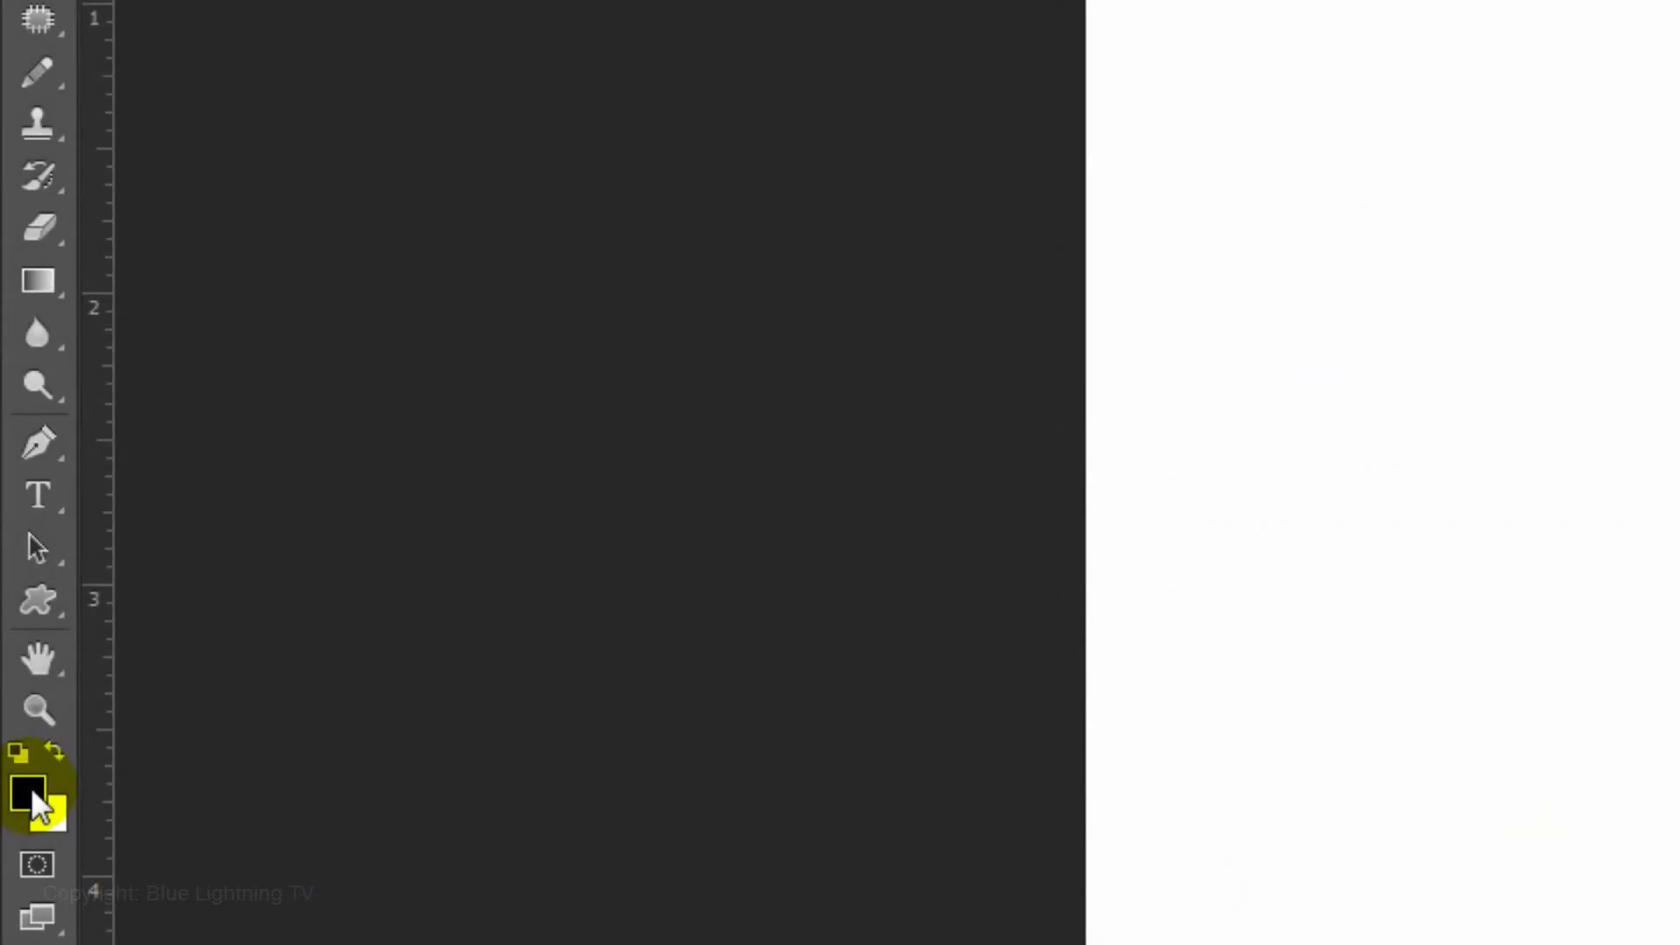
pyautogui.click(32, 791)
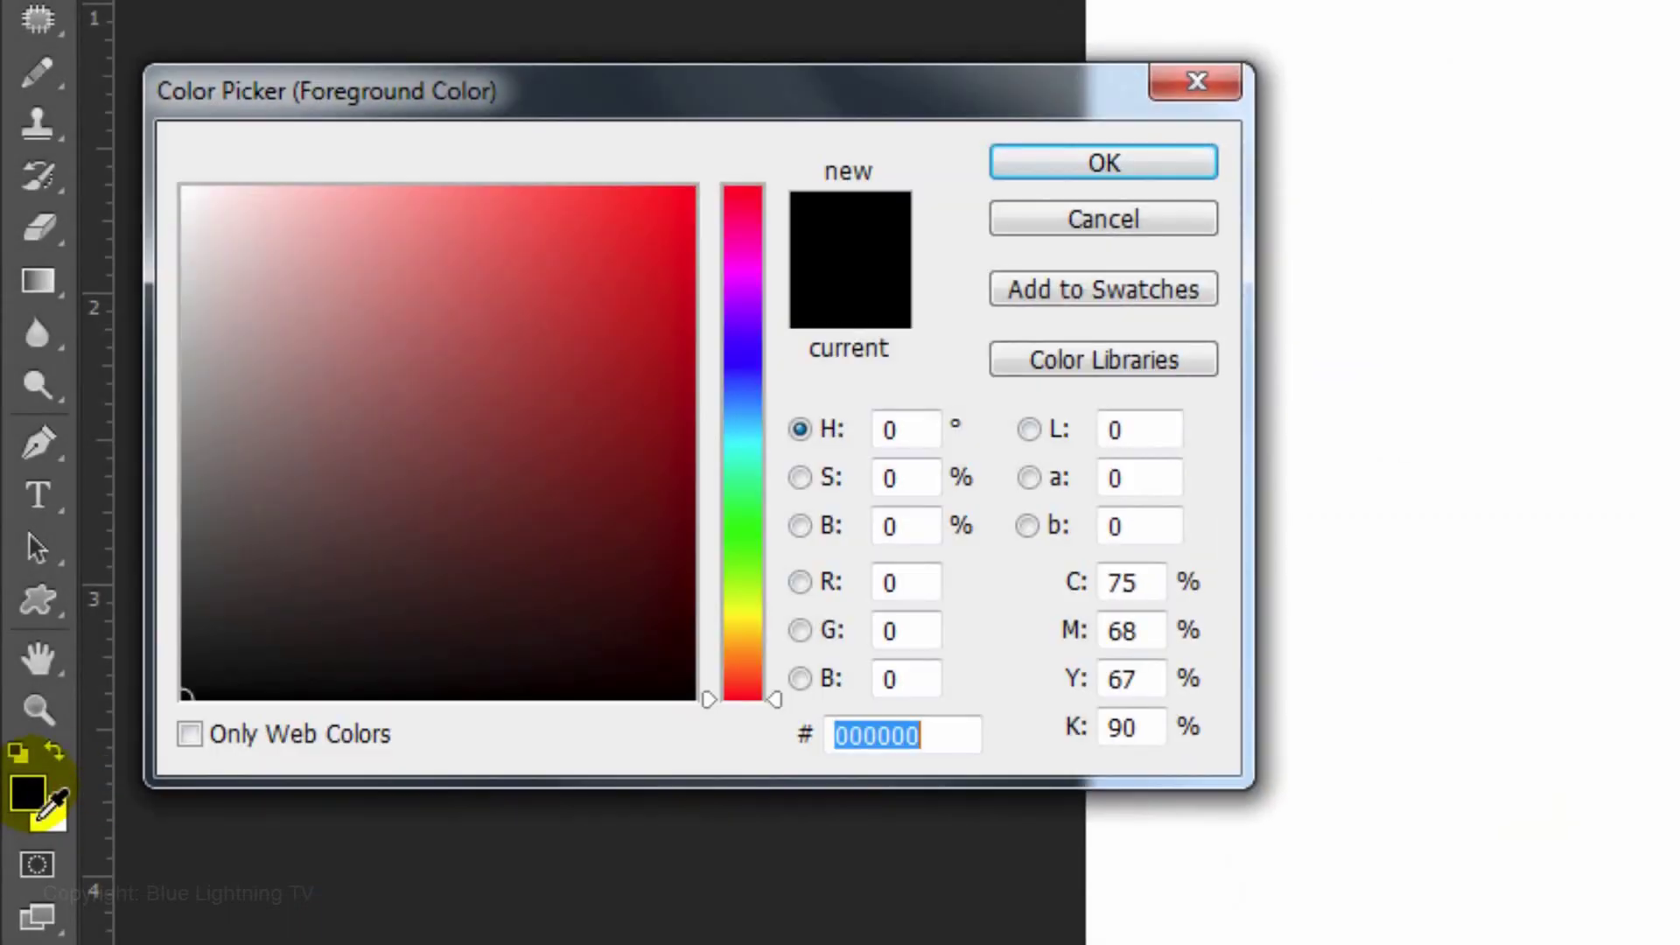
pyautogui.click(742, 521)
pyautogui.click(664, 420)
pyautogui.moveTo(663, 420); pyautogui.dragTo(682, 374)
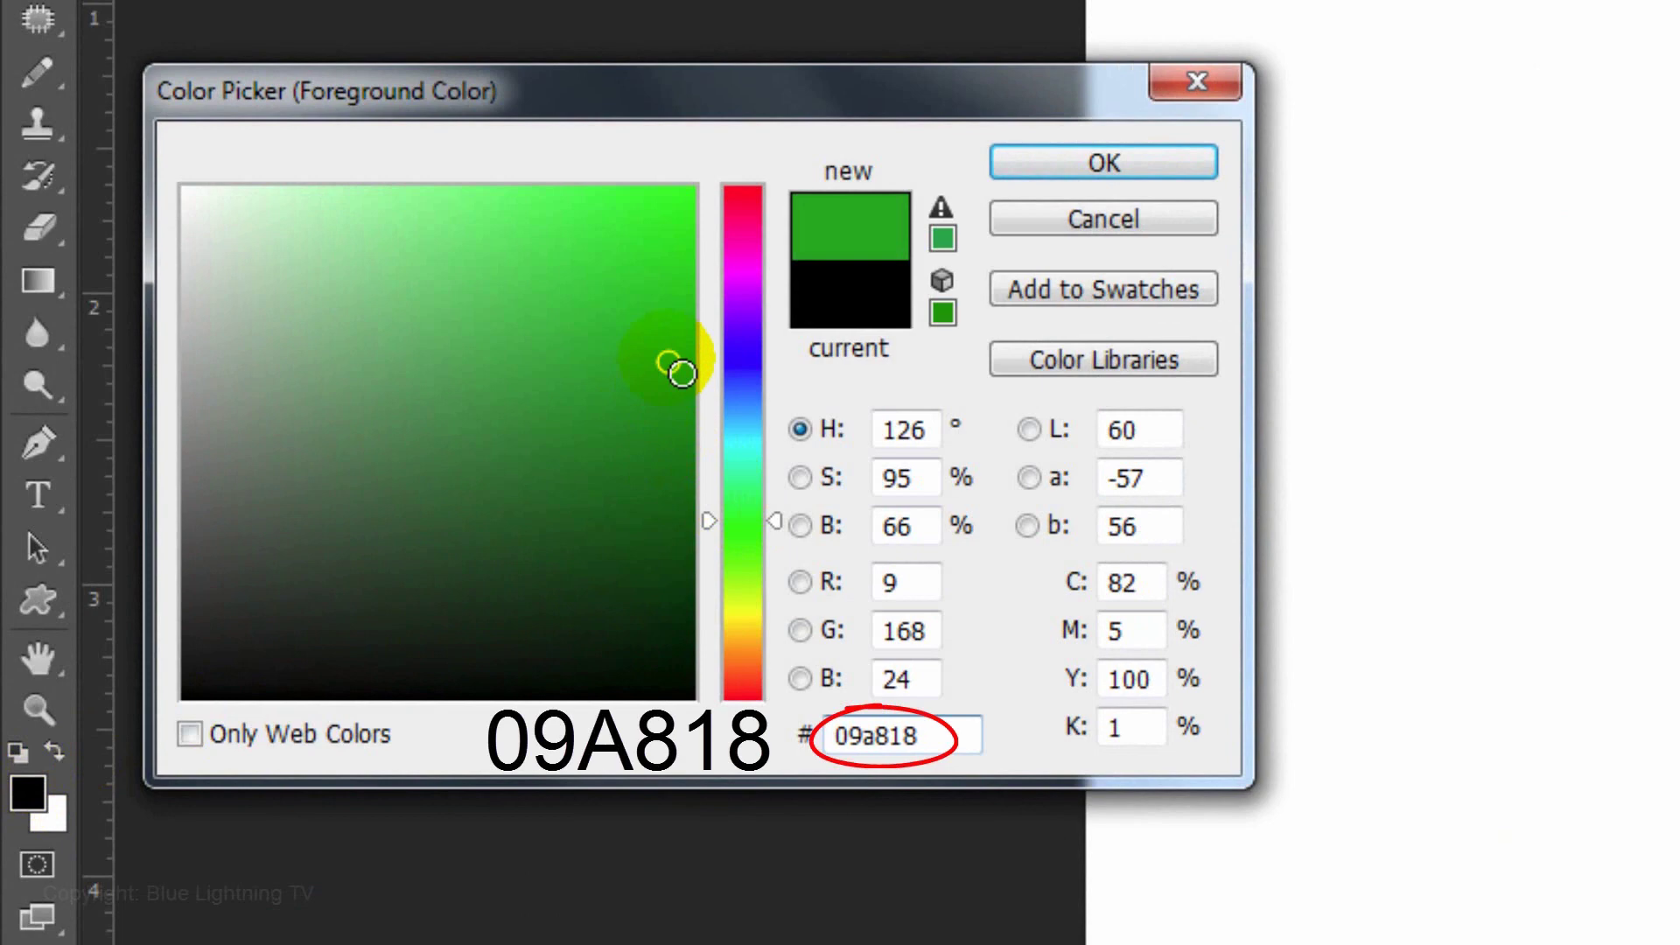
pyautogui.click(1144, 173)
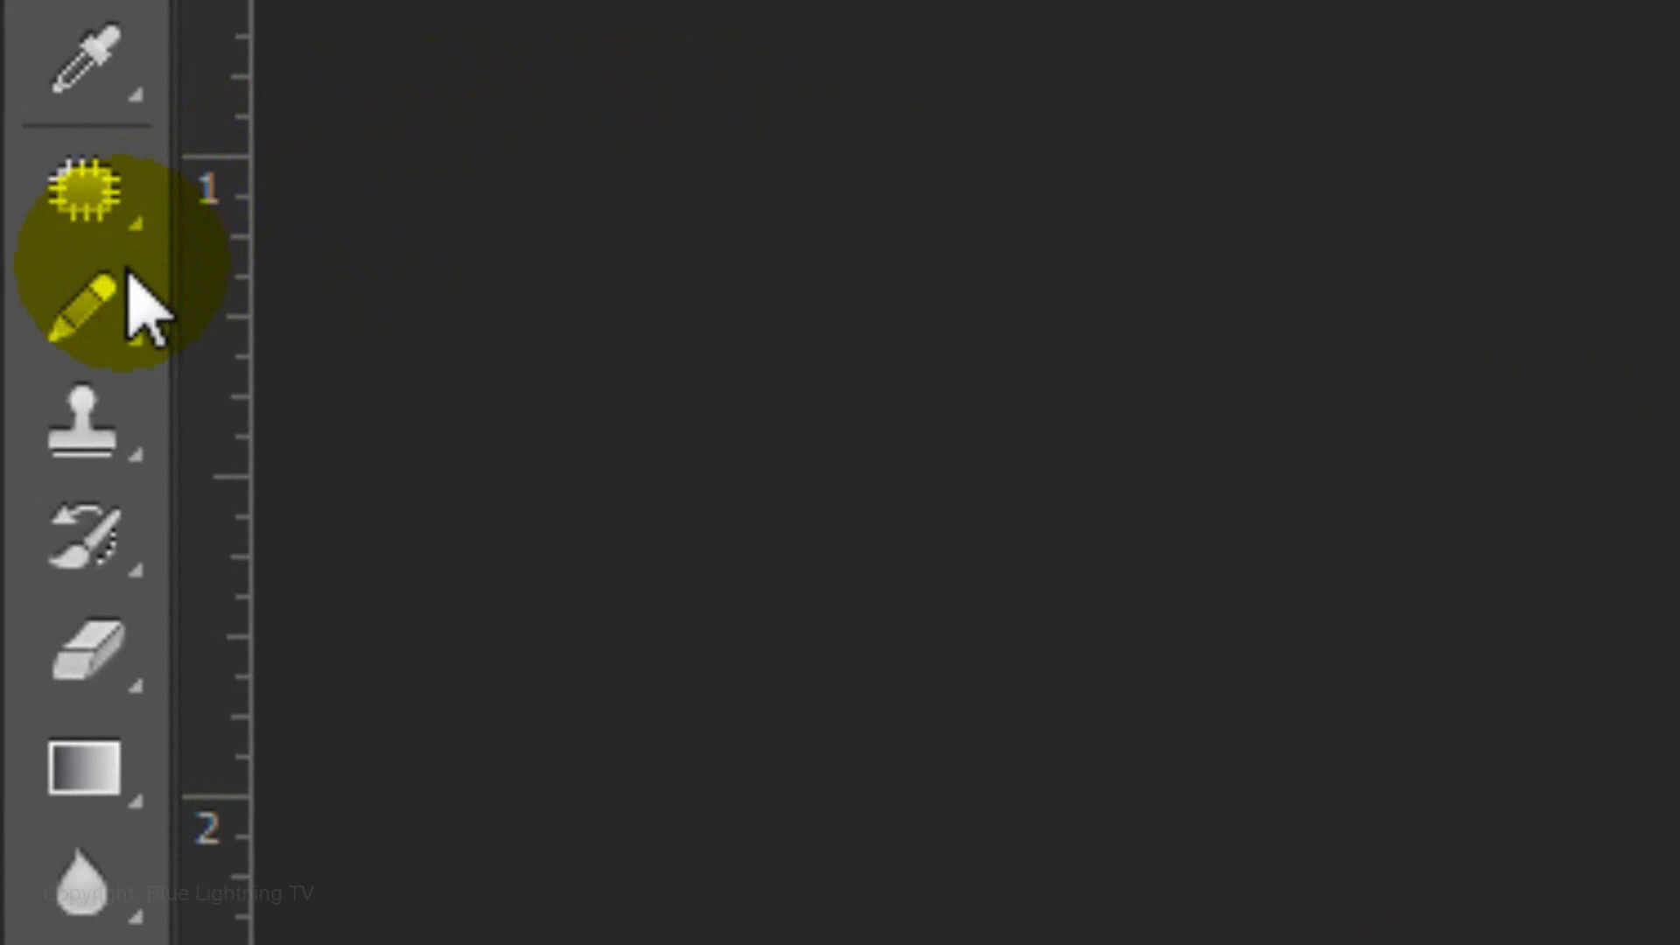
# - Choose the Pencil tool, enable Shape Dynamics, and set the brush size to 80 px
pyautogui.moveTo(129, 273); pyautogui.dragTo(490, 403)
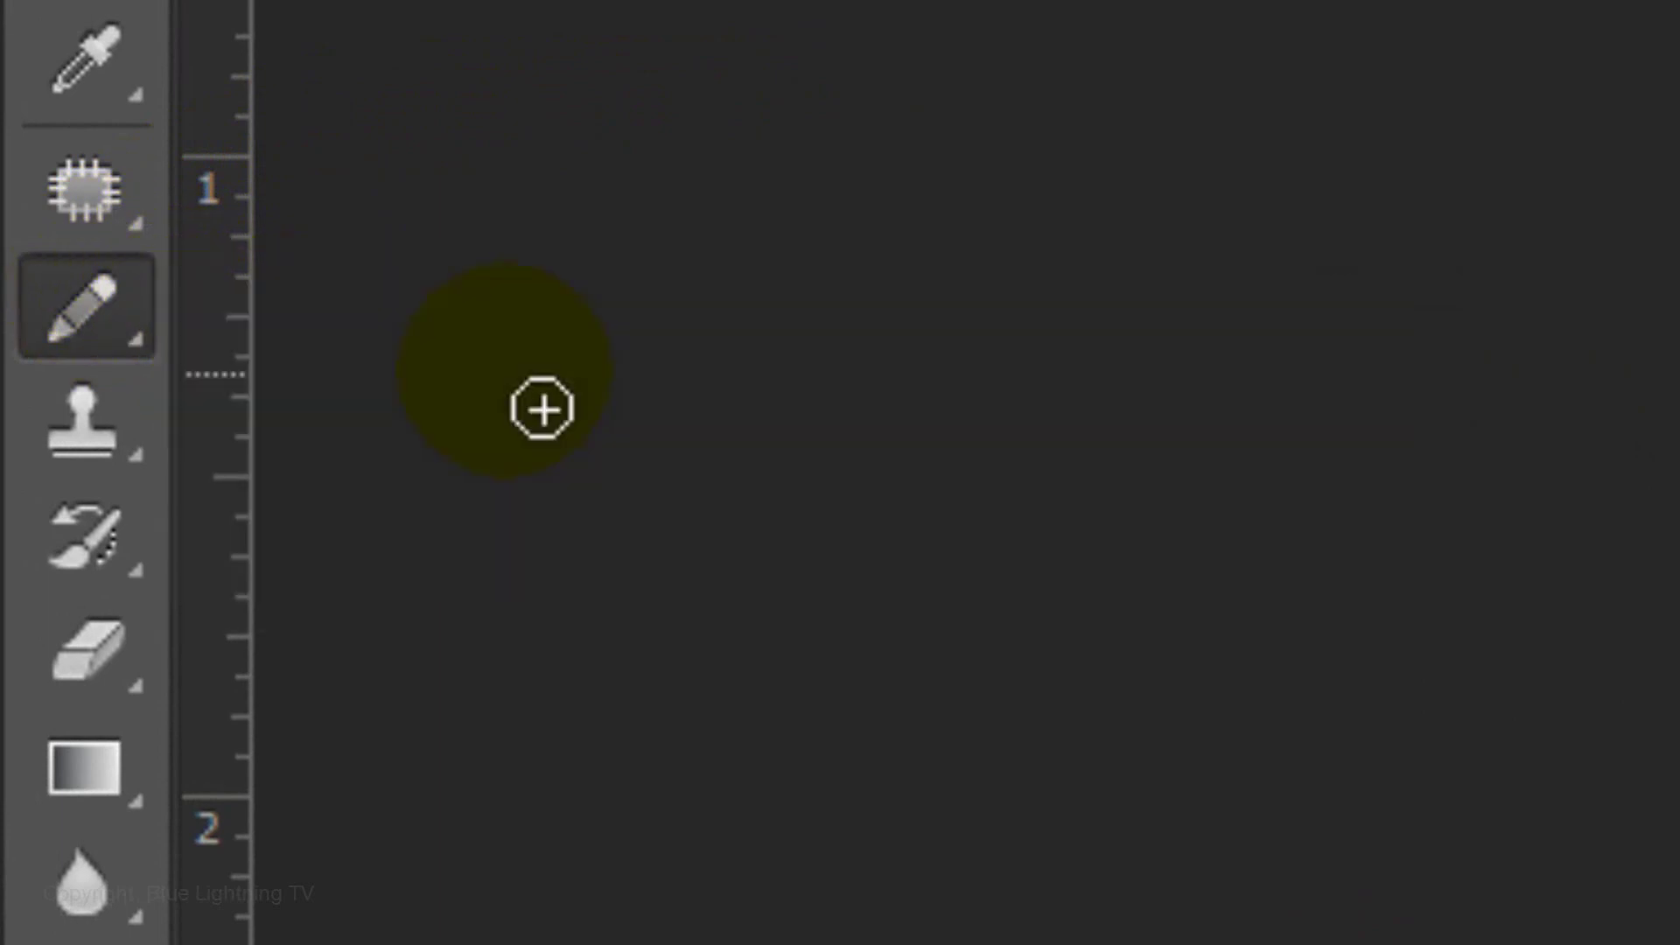
pyautogui.press('F5')
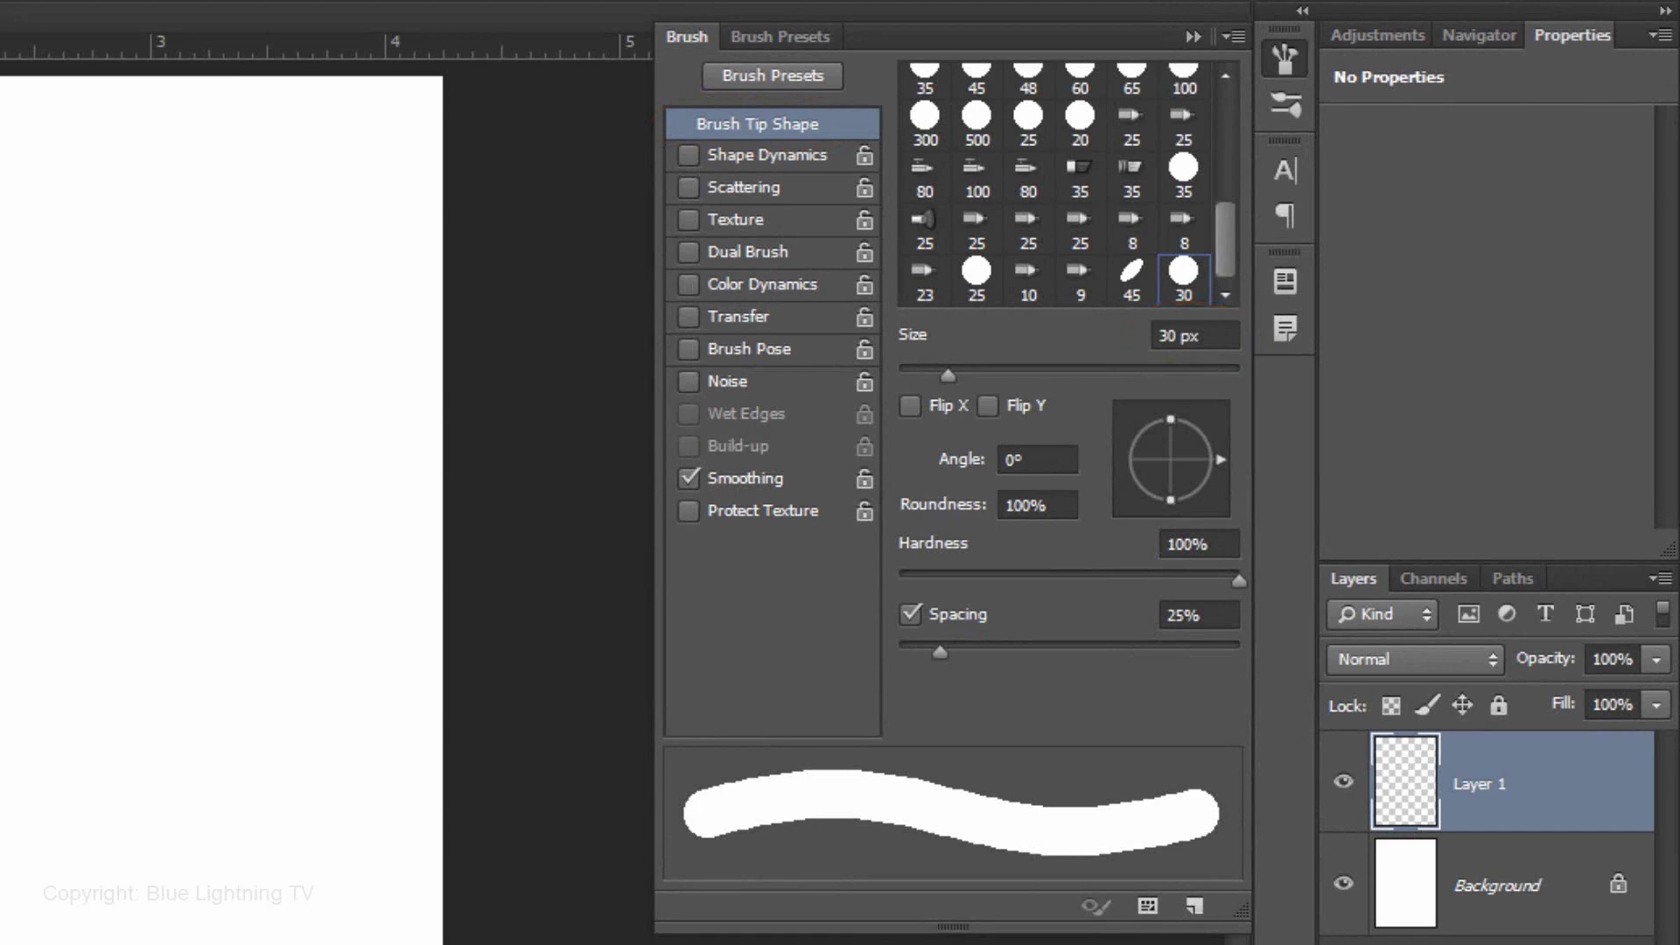
pyautogui.click(689, 155)
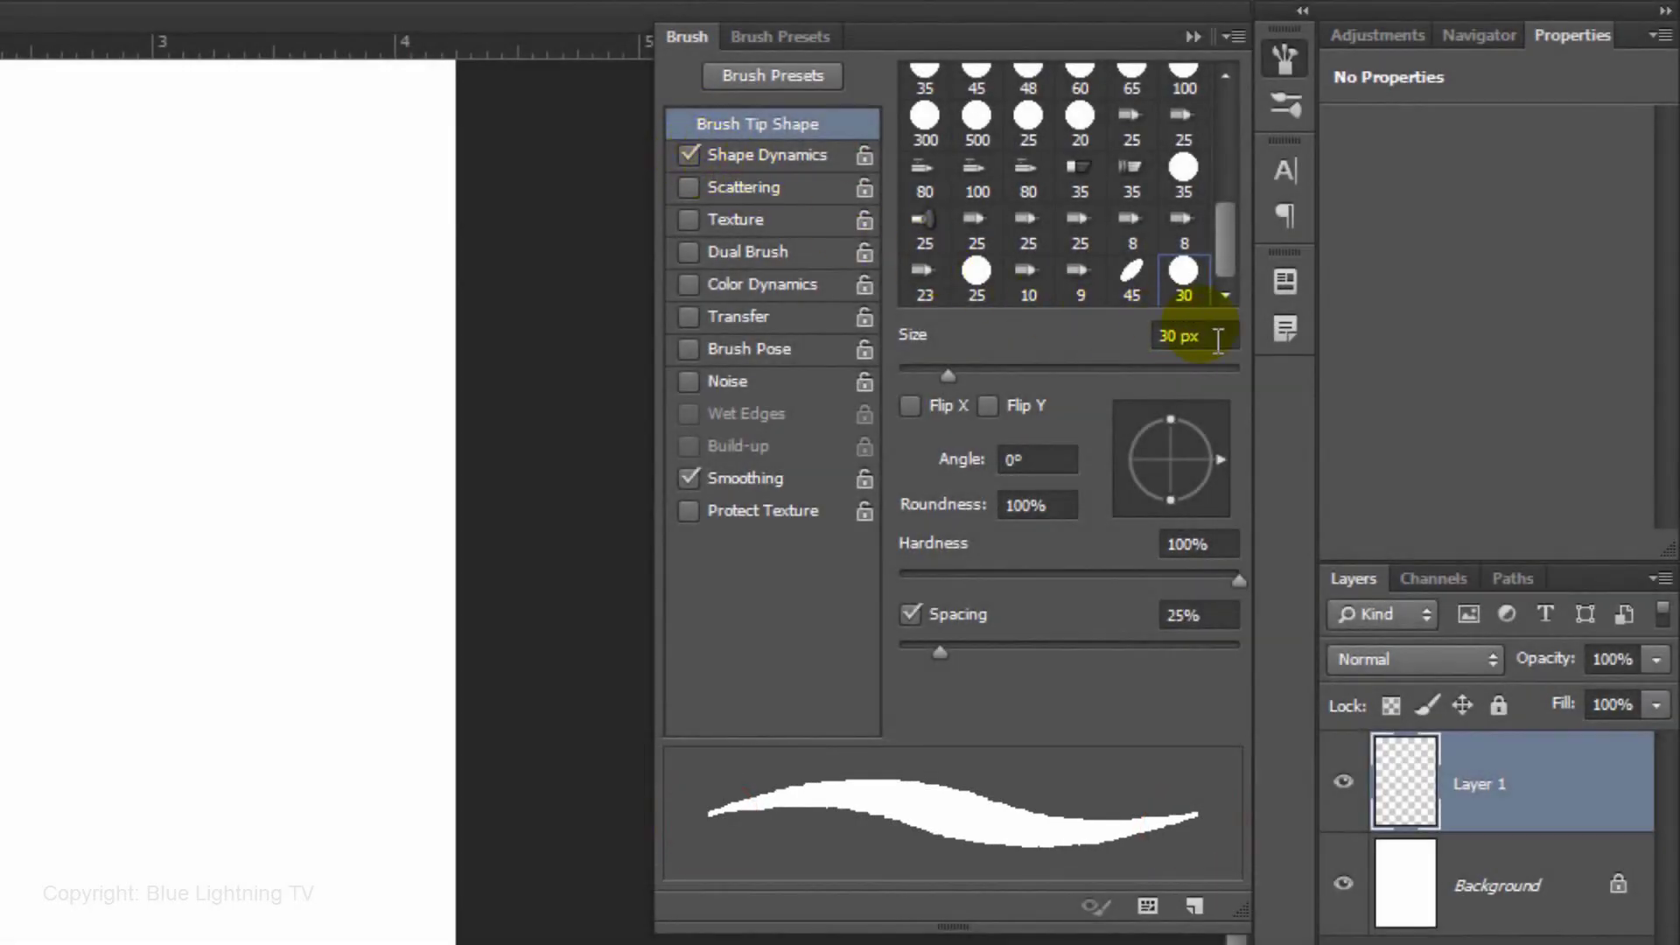
pyautogui.click(1184, 335)
pyautogui.write('80')
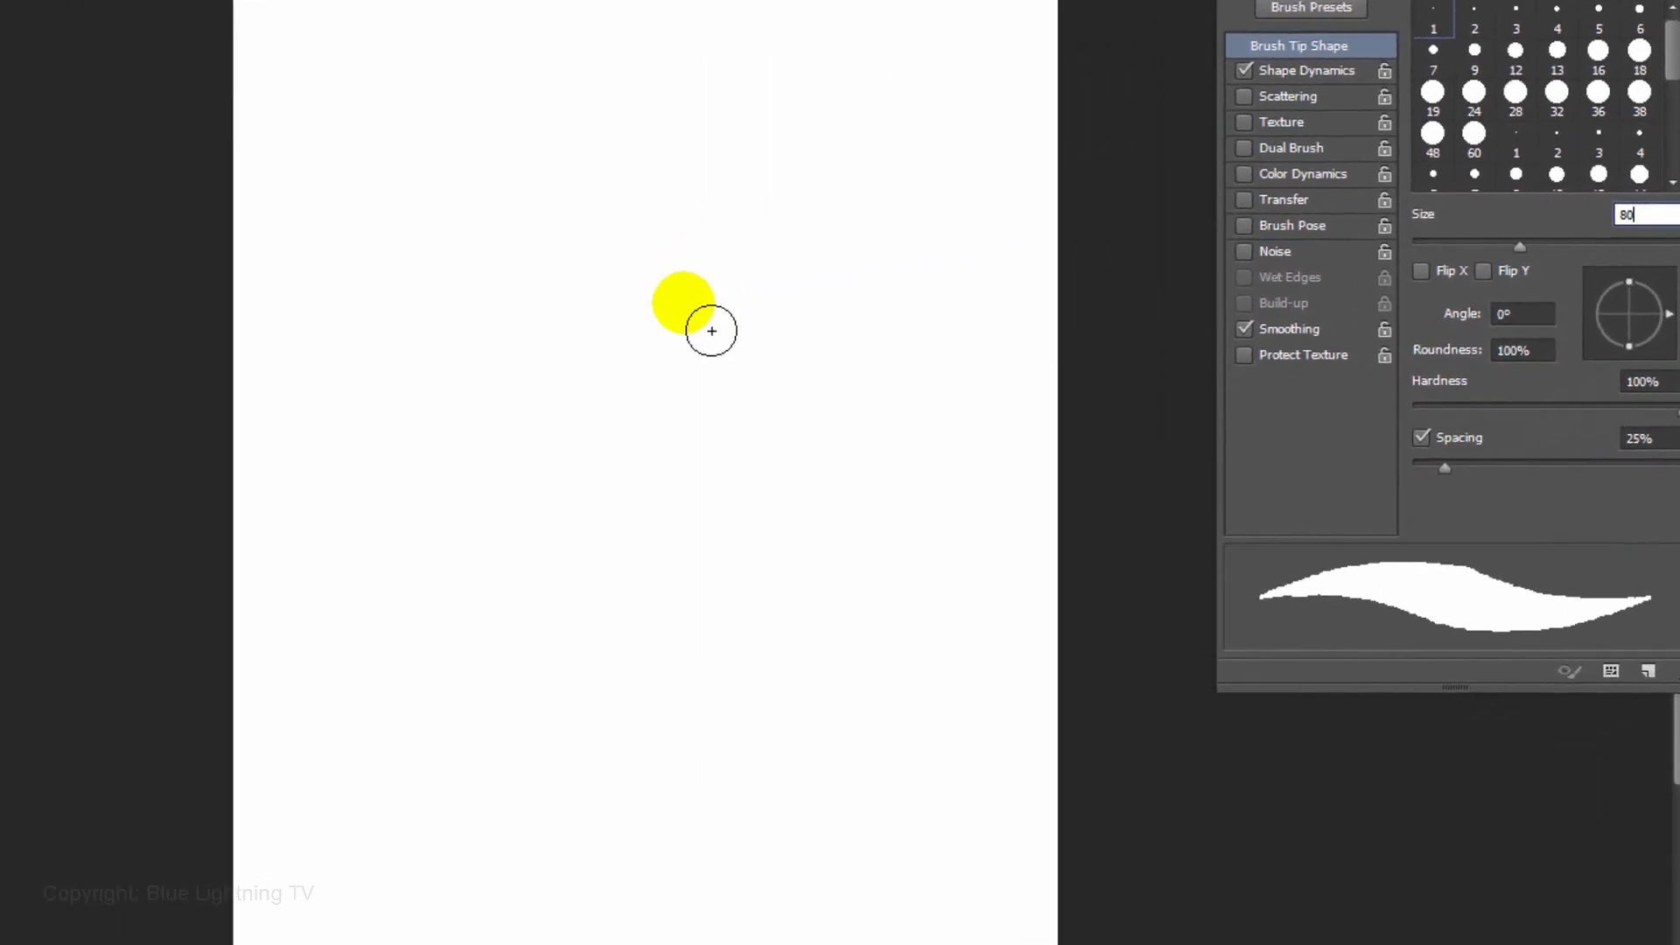
# - After undoing a test stroke, paint a green zigzag tree outline down the card
pyautogui.moveTo(762, 318); pyautogui.dragTo(509, 491)
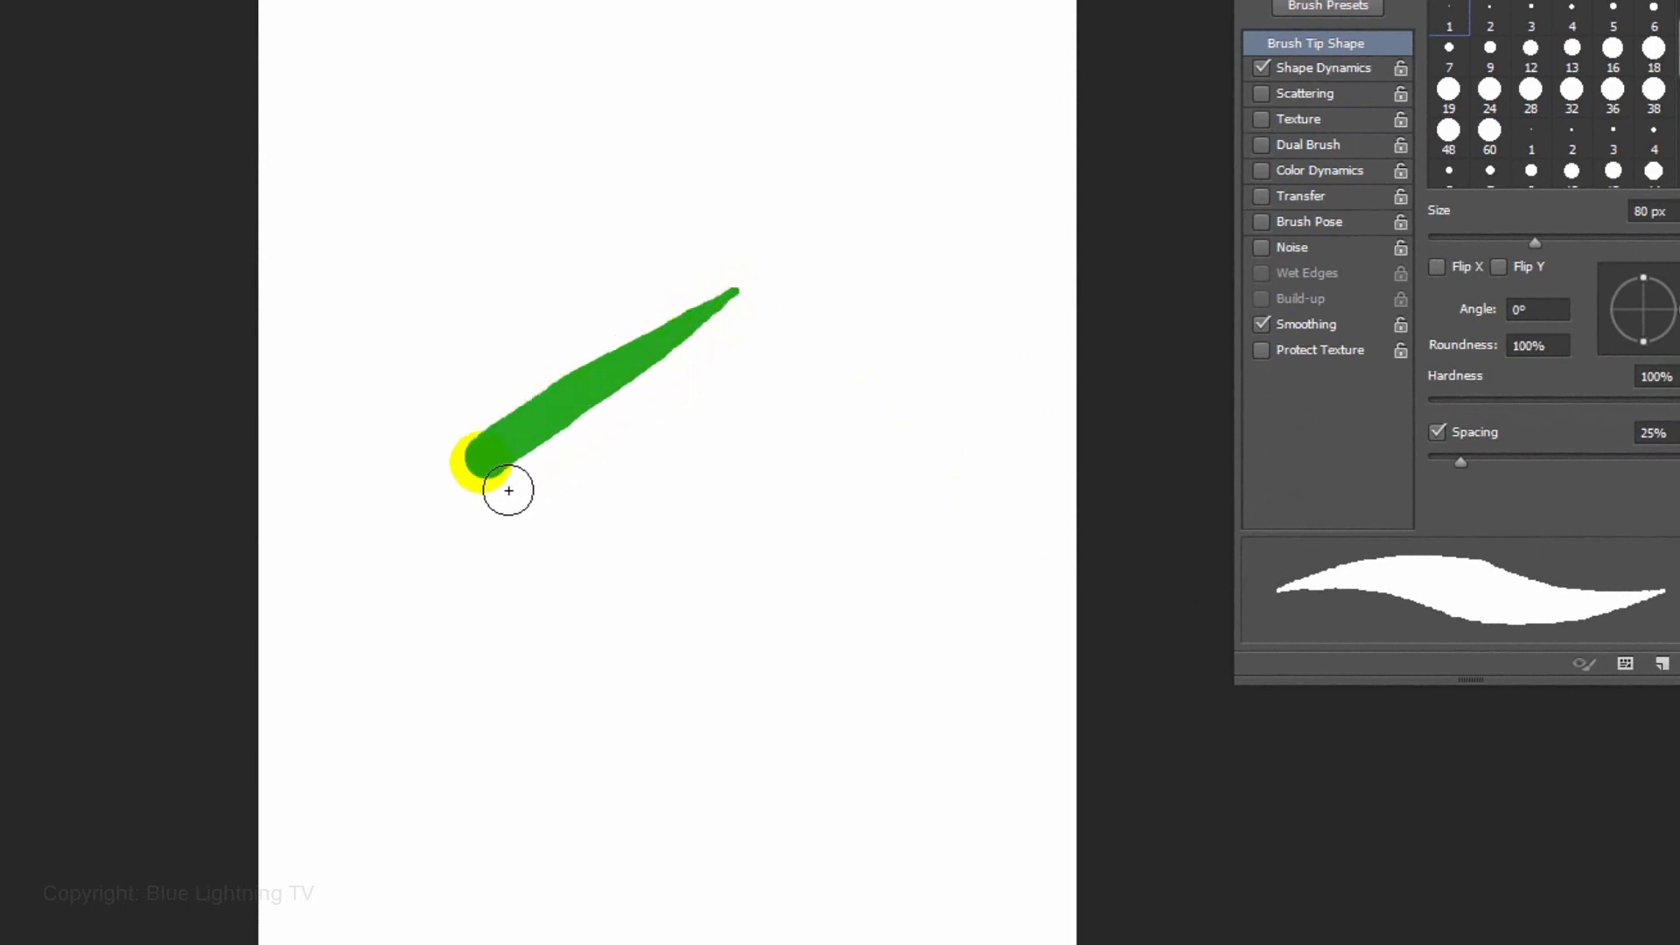
pyautogui.hotkey('ctrl', 'z')
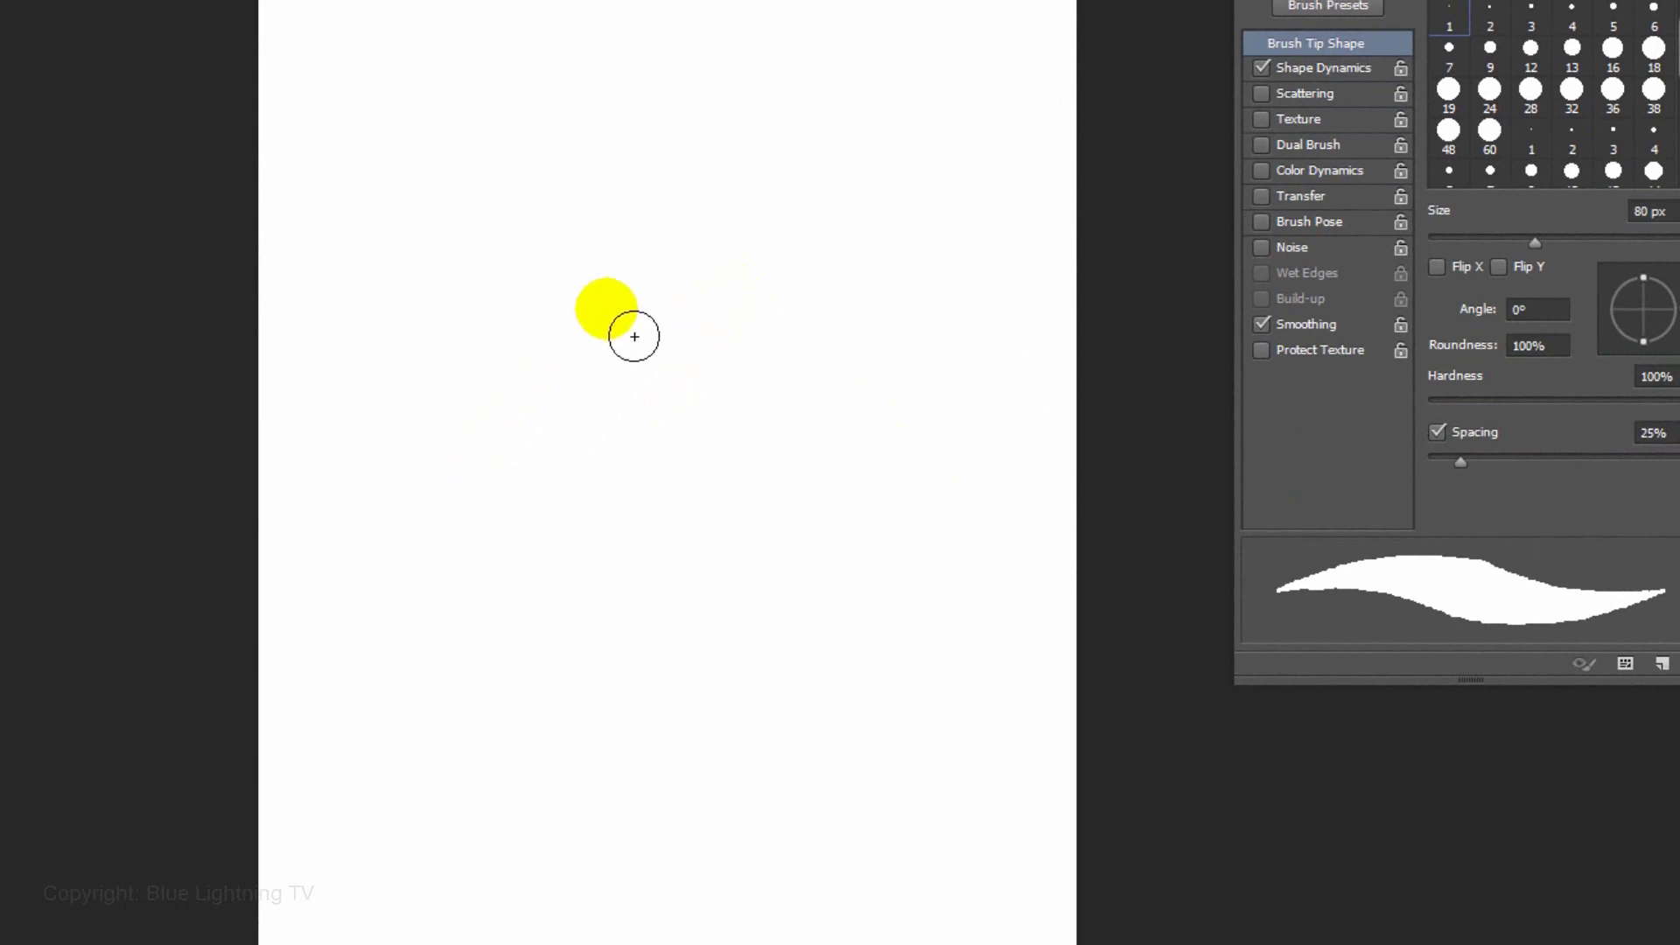
pyautogui.moveTo(782, 188)
pyautogui.mouseDown()
pyautogui.moveTo(750, 353)
pyautogui.moveTo(540, 549)
pyautogui.moveTo(669, 712)
pyautogui.mouseUp()
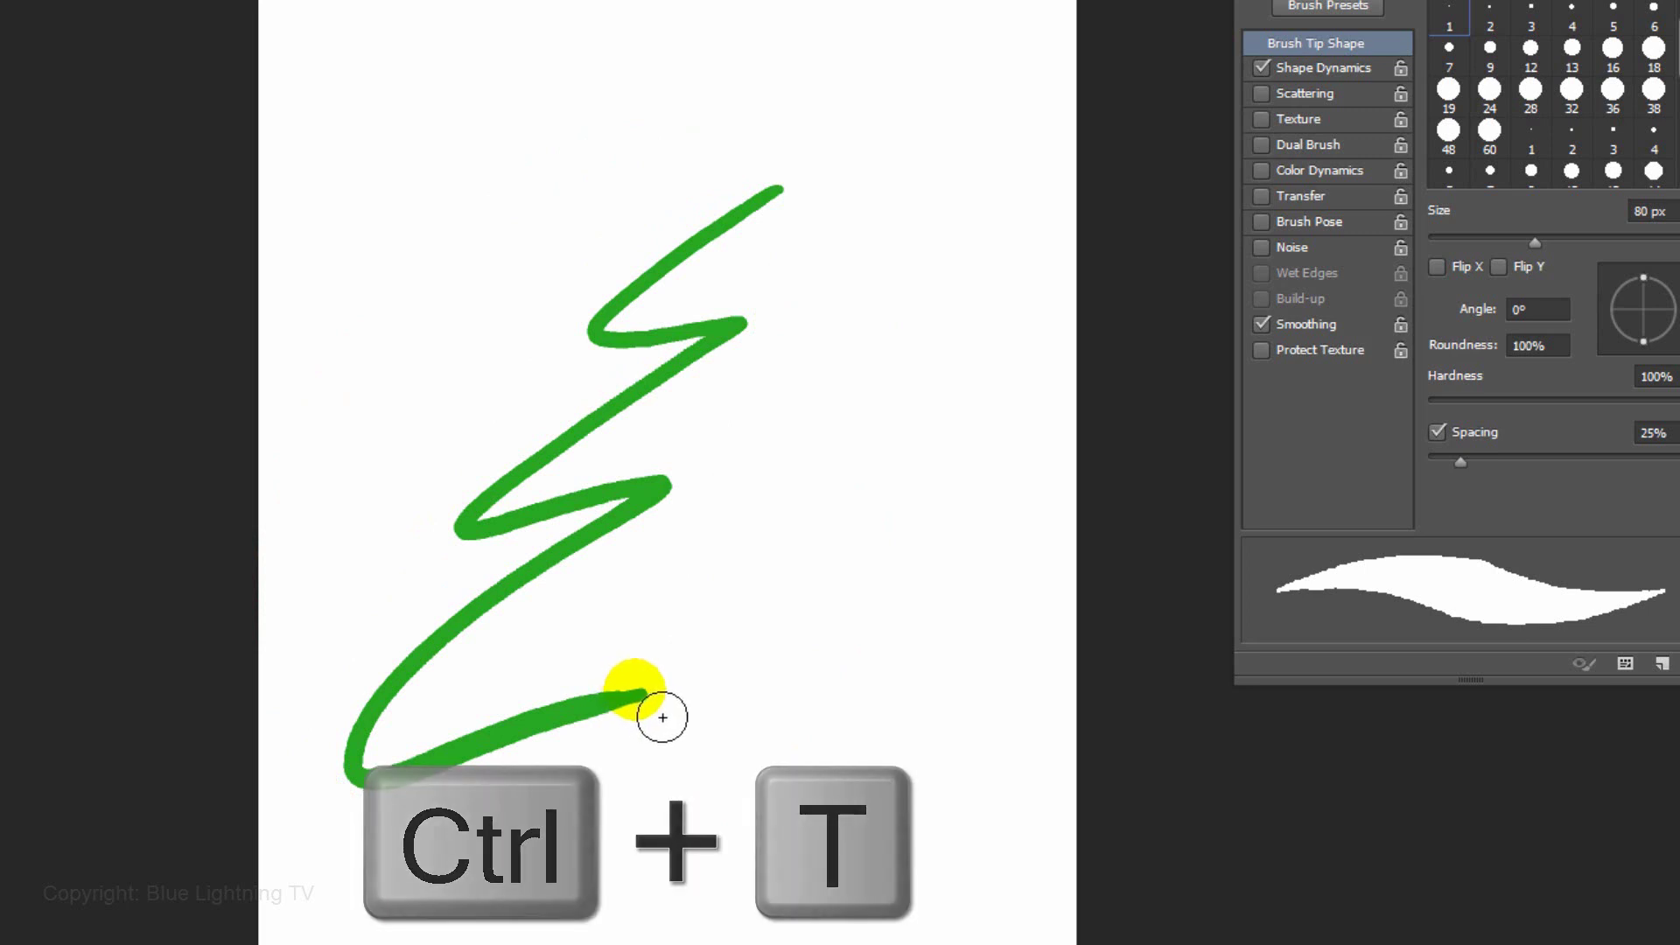
# - Distort the tree's top-right corner with Free Transform and commit it
pyautogui.hotkey('ctrl', 't')
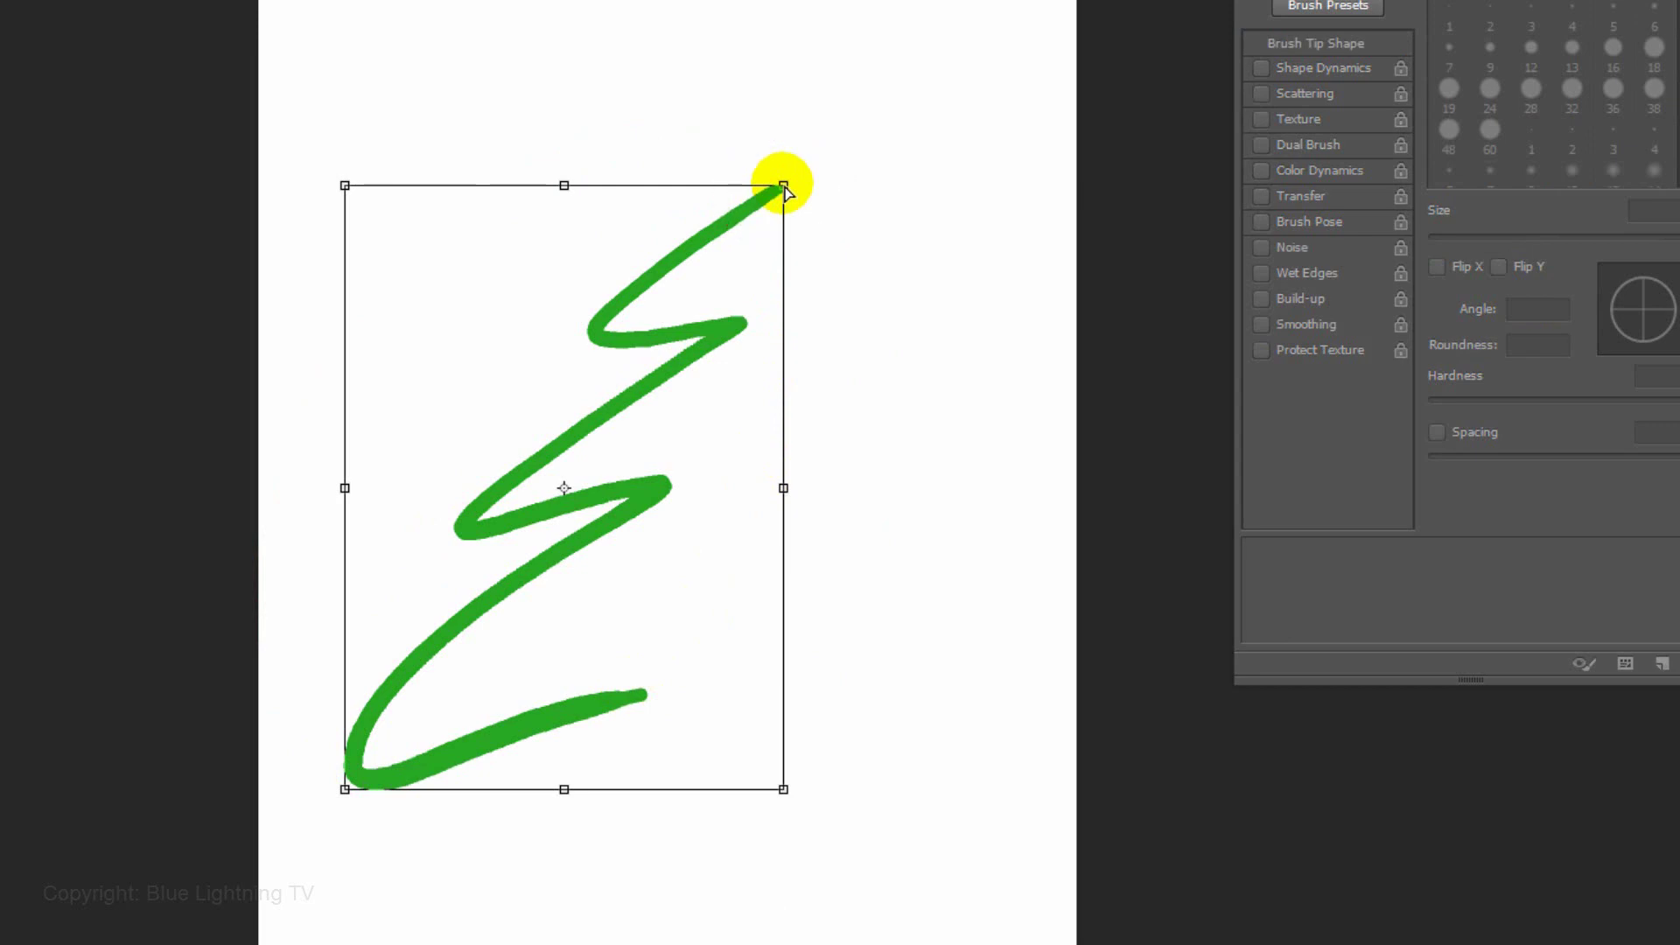
pyautogui.press('ctrl')
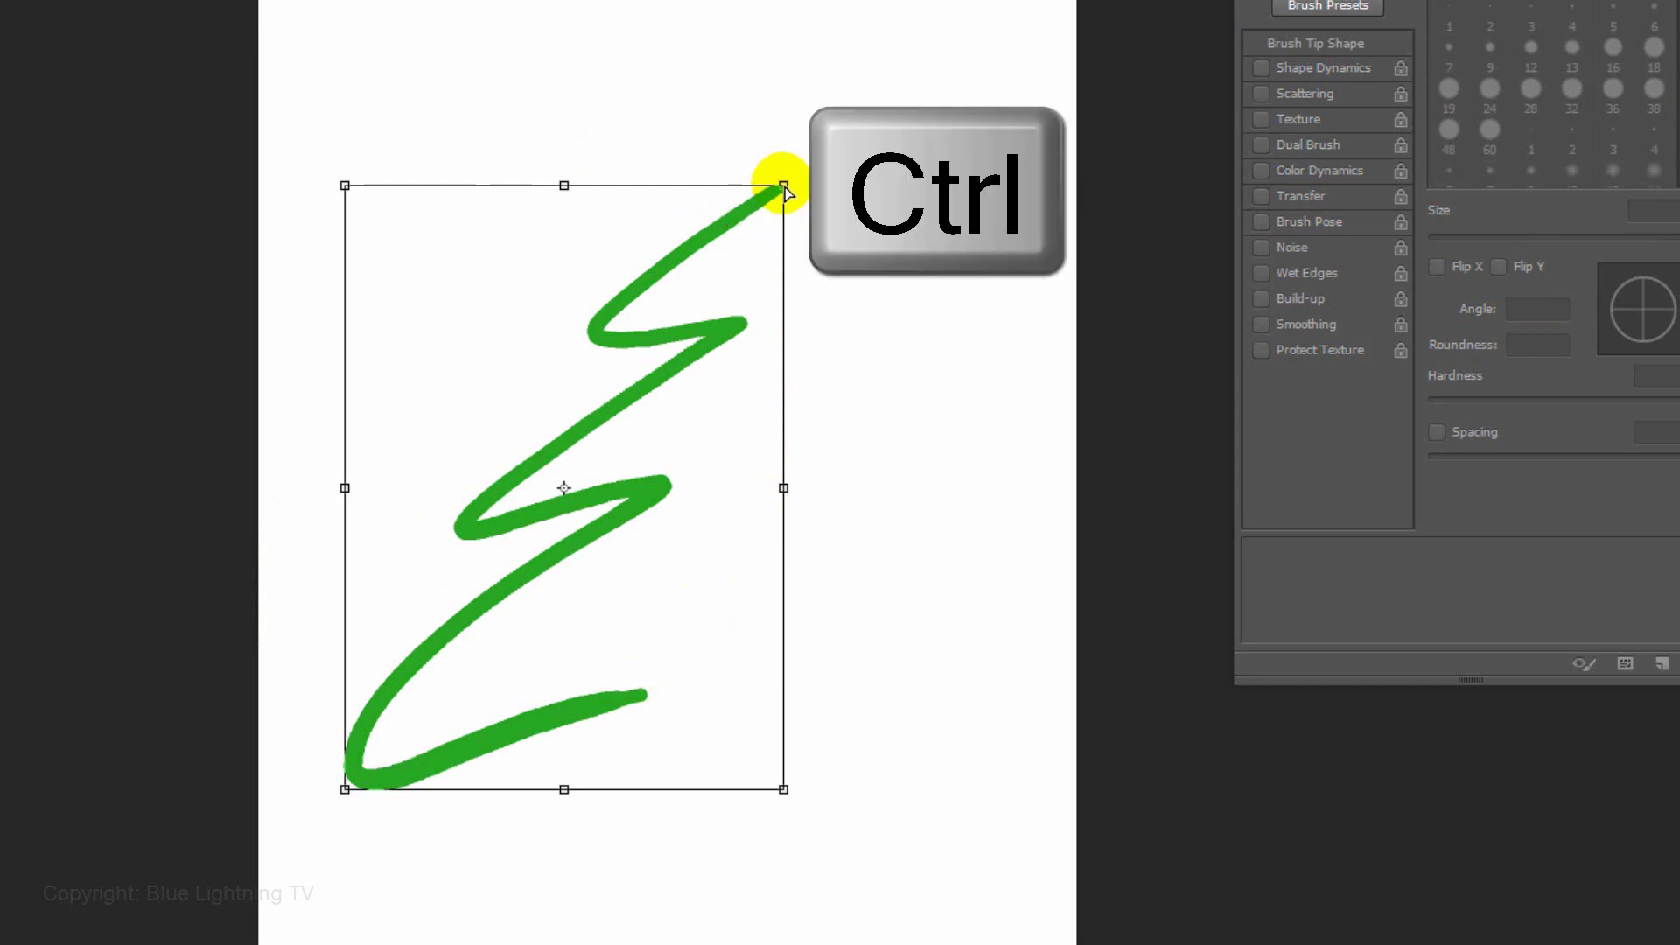
pyautogui.moveTo(784, 187); pyautogui.dragTo(820, 183)
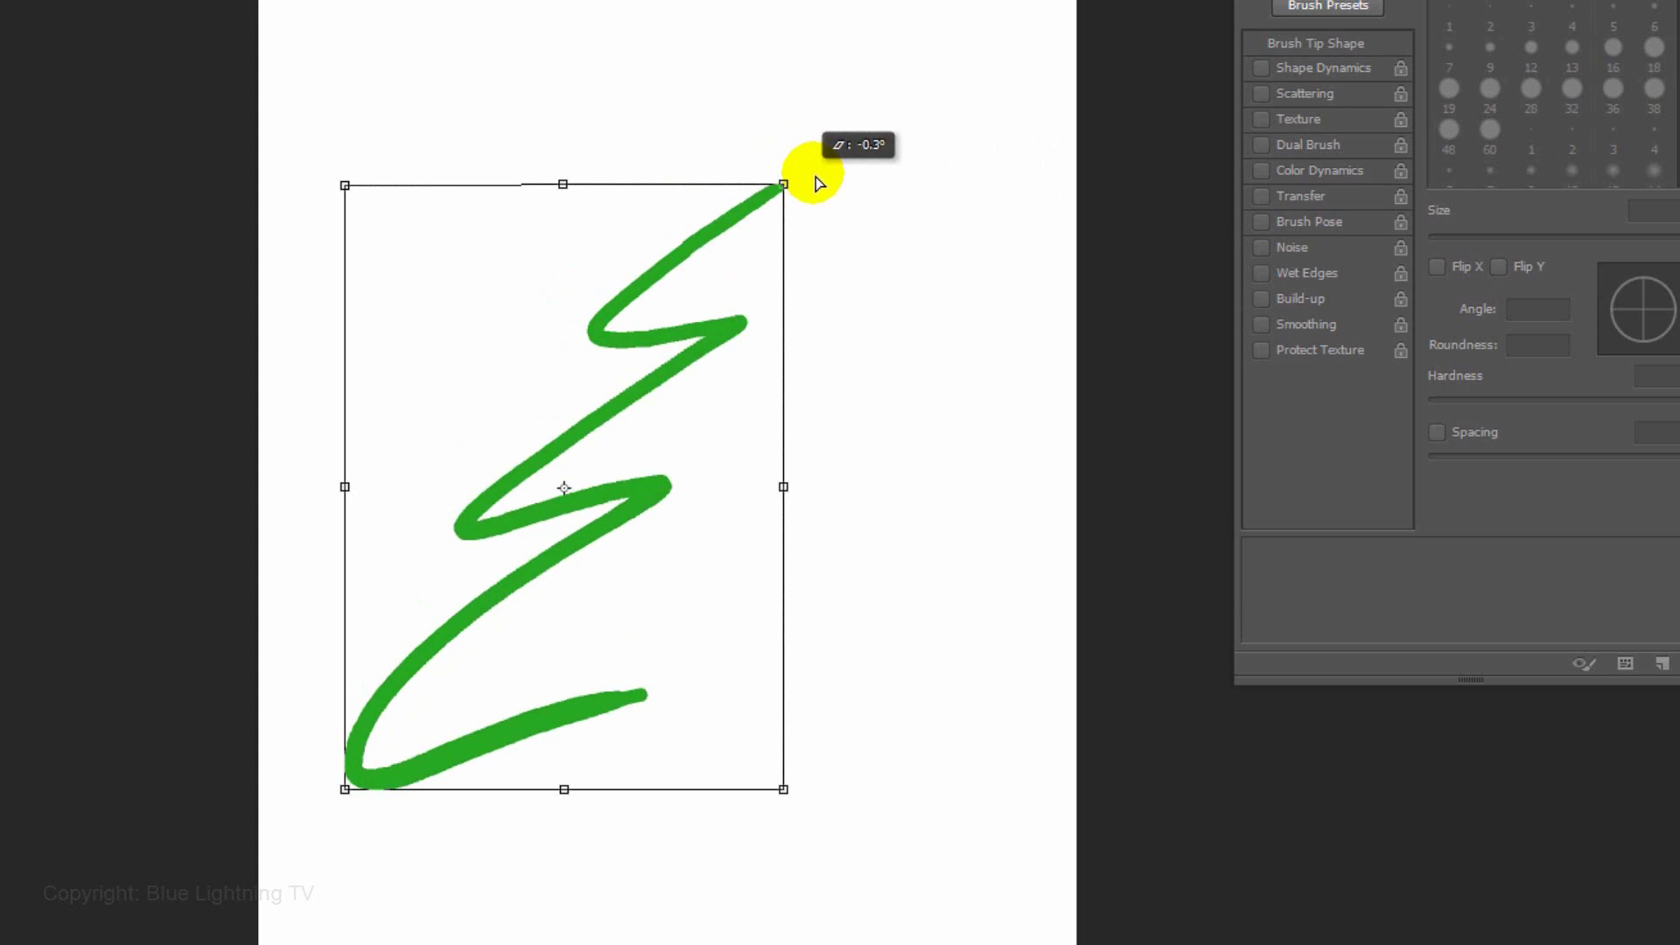
pyautogui.press('Return')
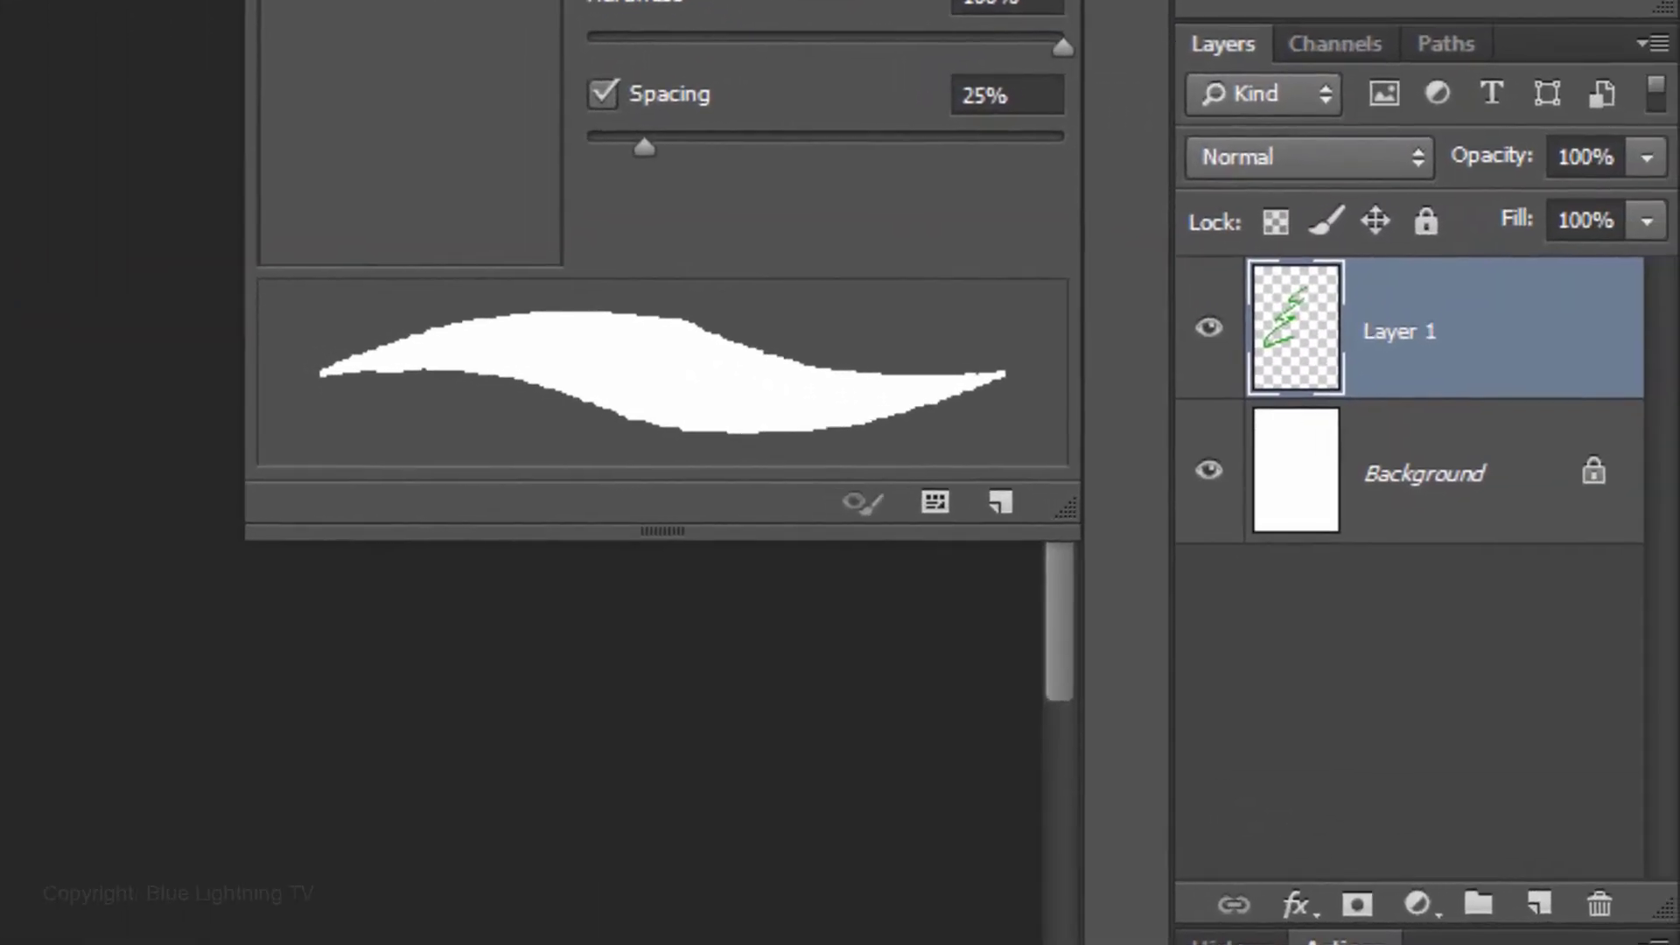
# - Duplicate the tree layer and flip the copy horizontally
pyautogui.hotkey('ctrl', 'j')
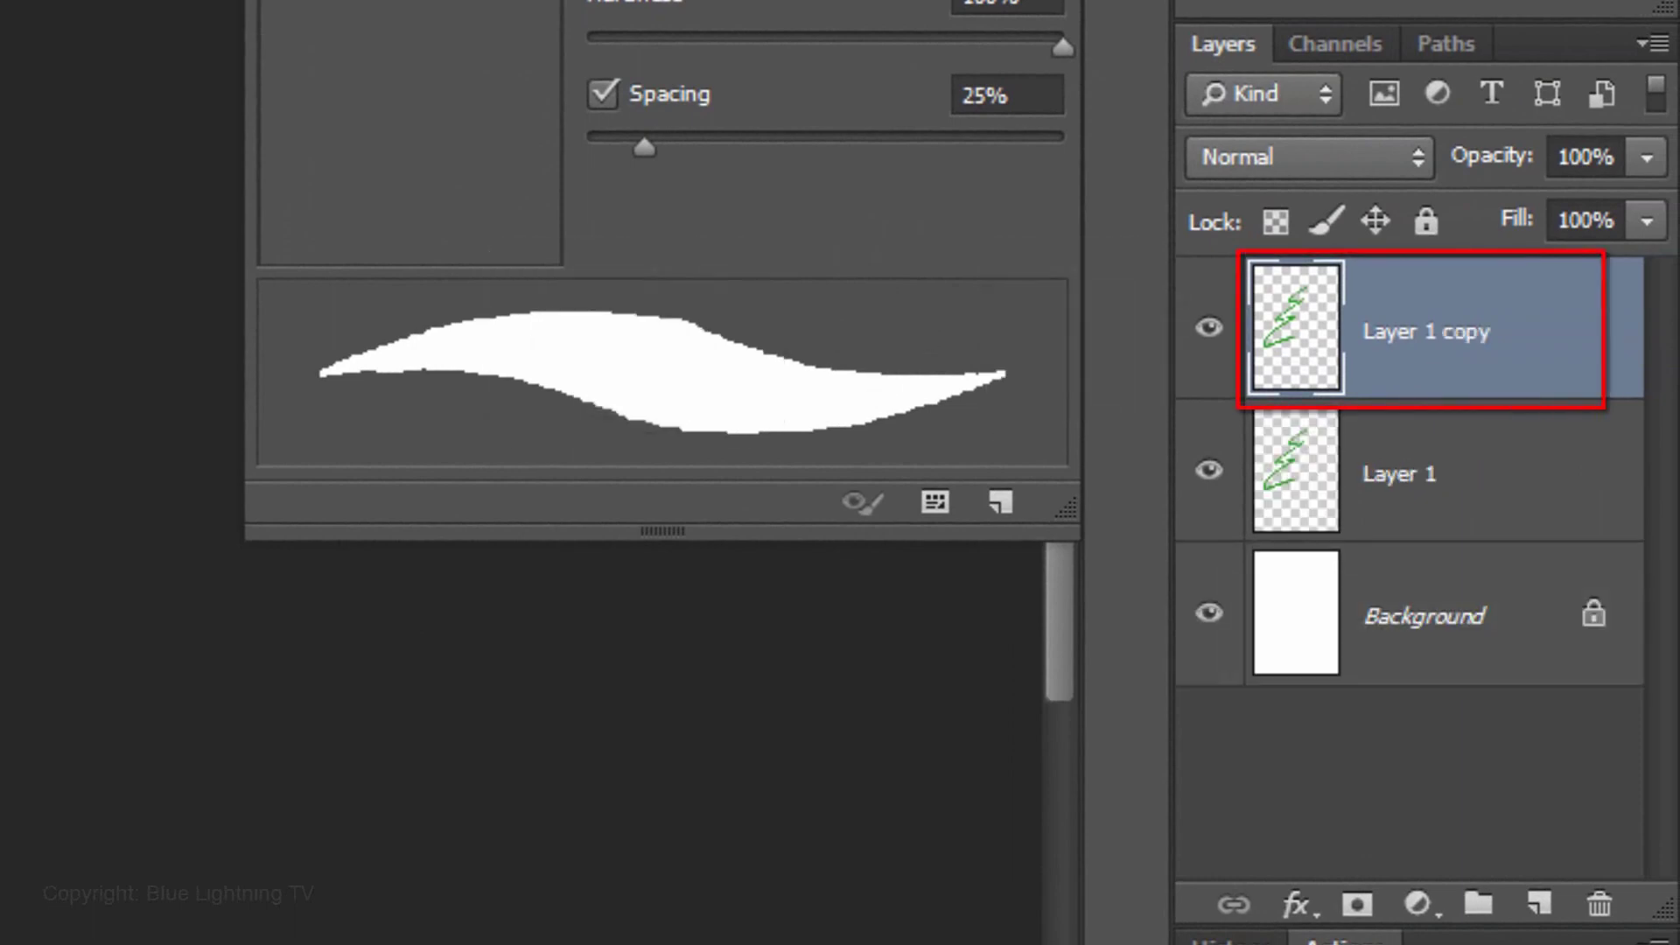
pyautogui.hotkey('ctrl', 't')
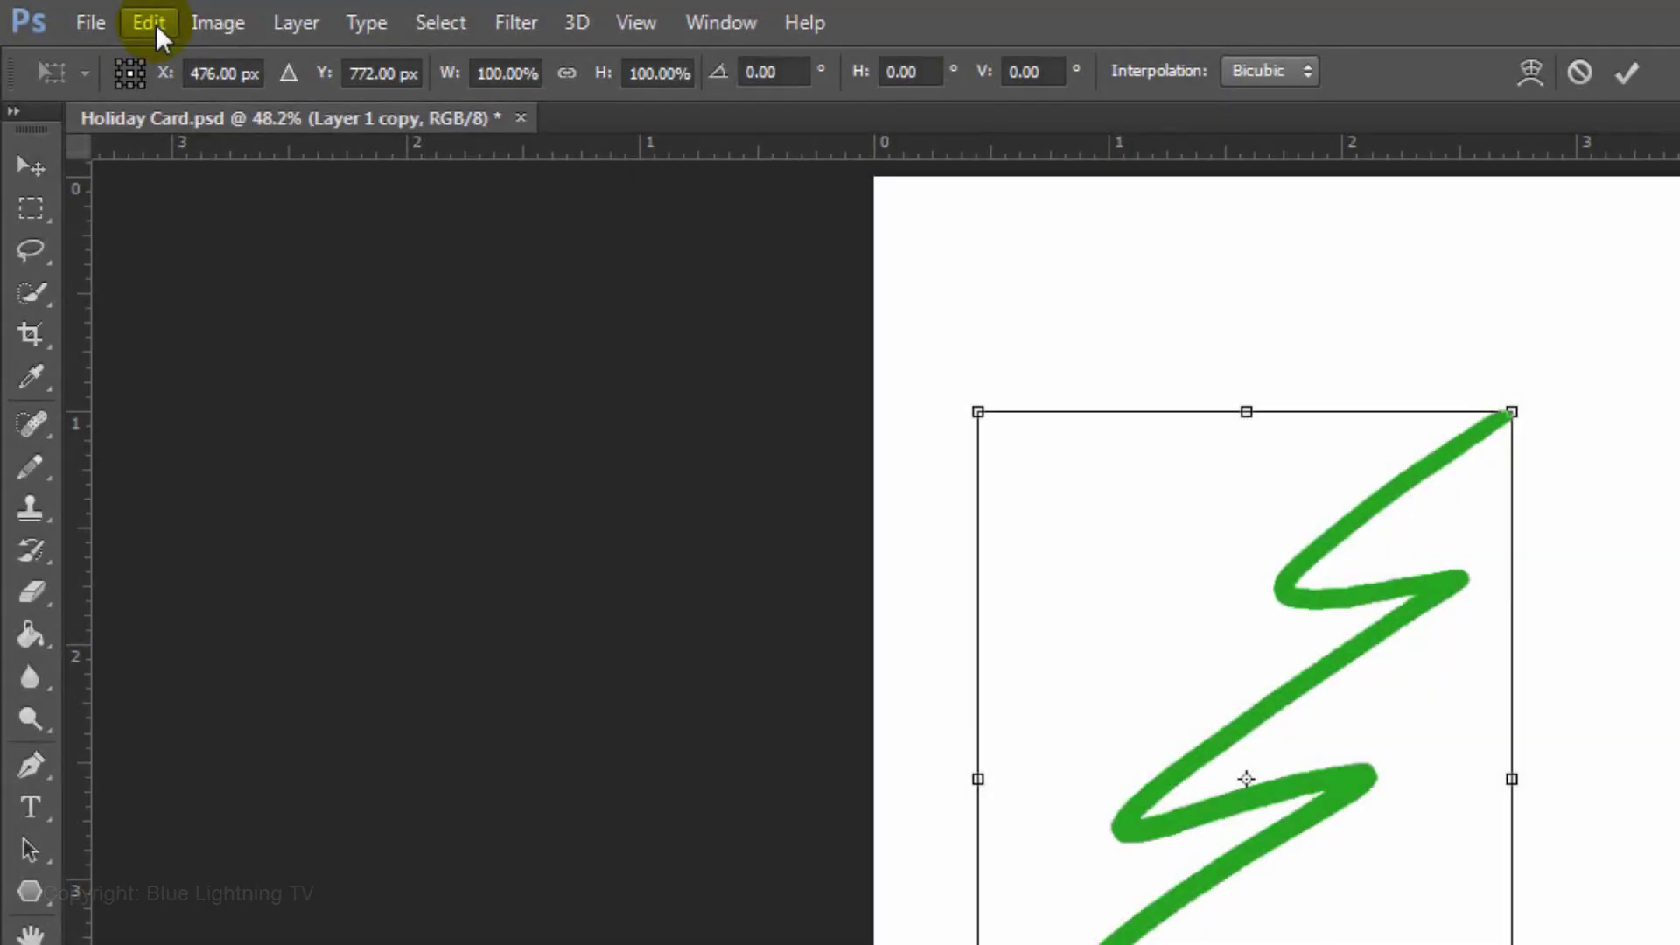
pyautogui.click(156, 24)
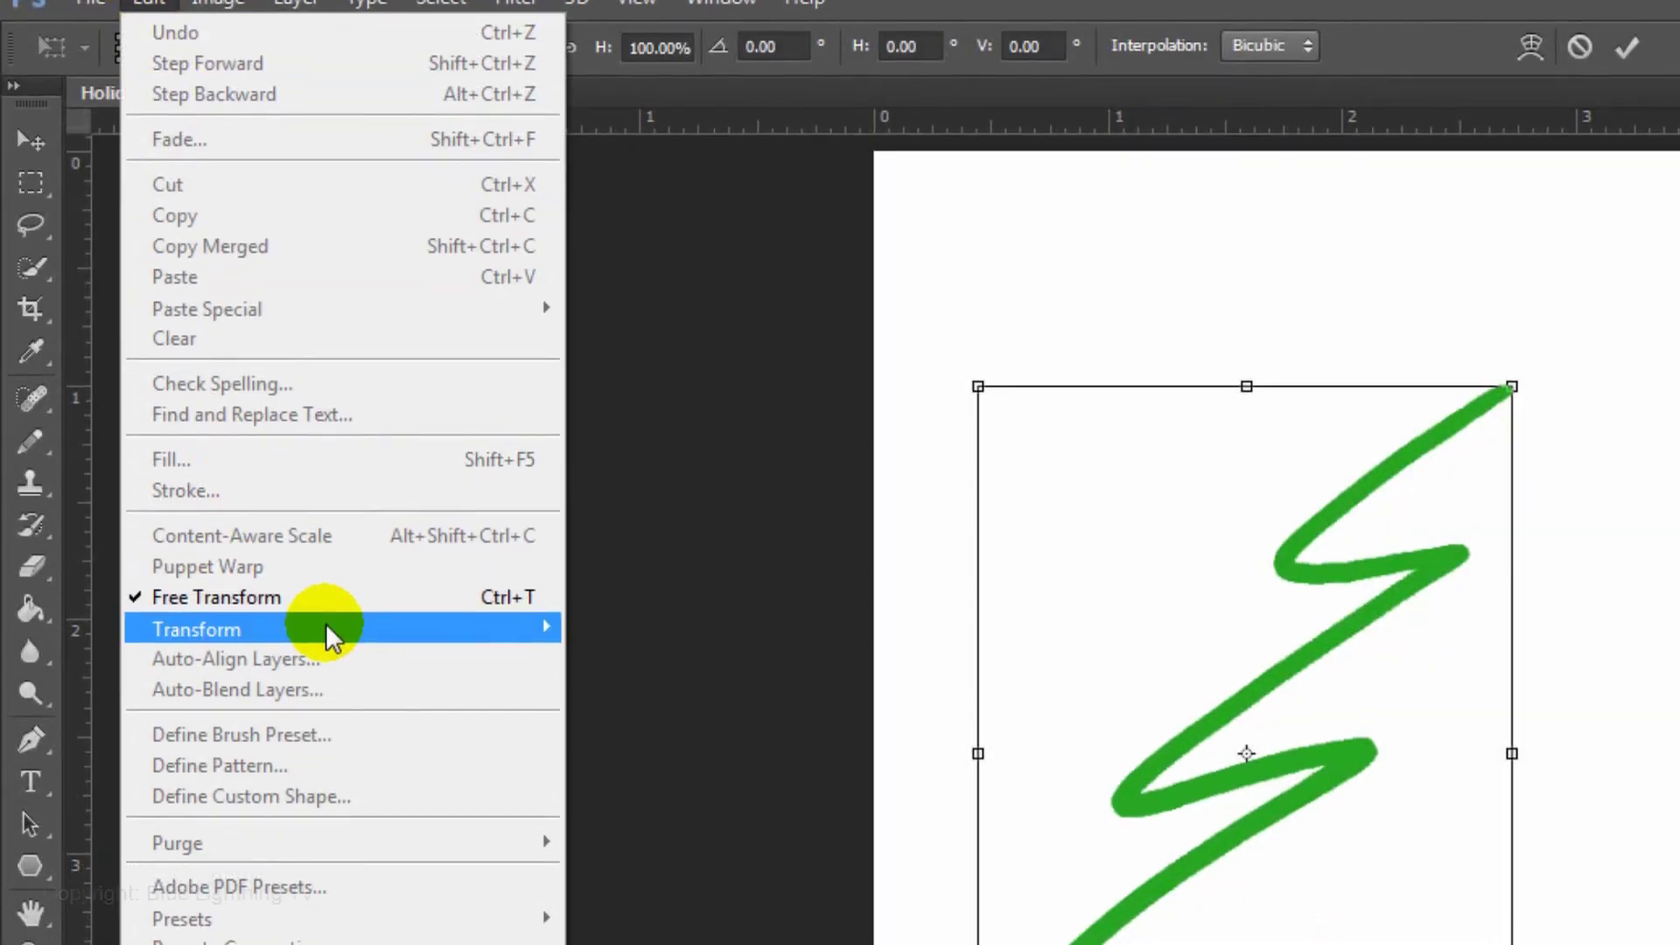
pyautogui.moveTo(411, 632)
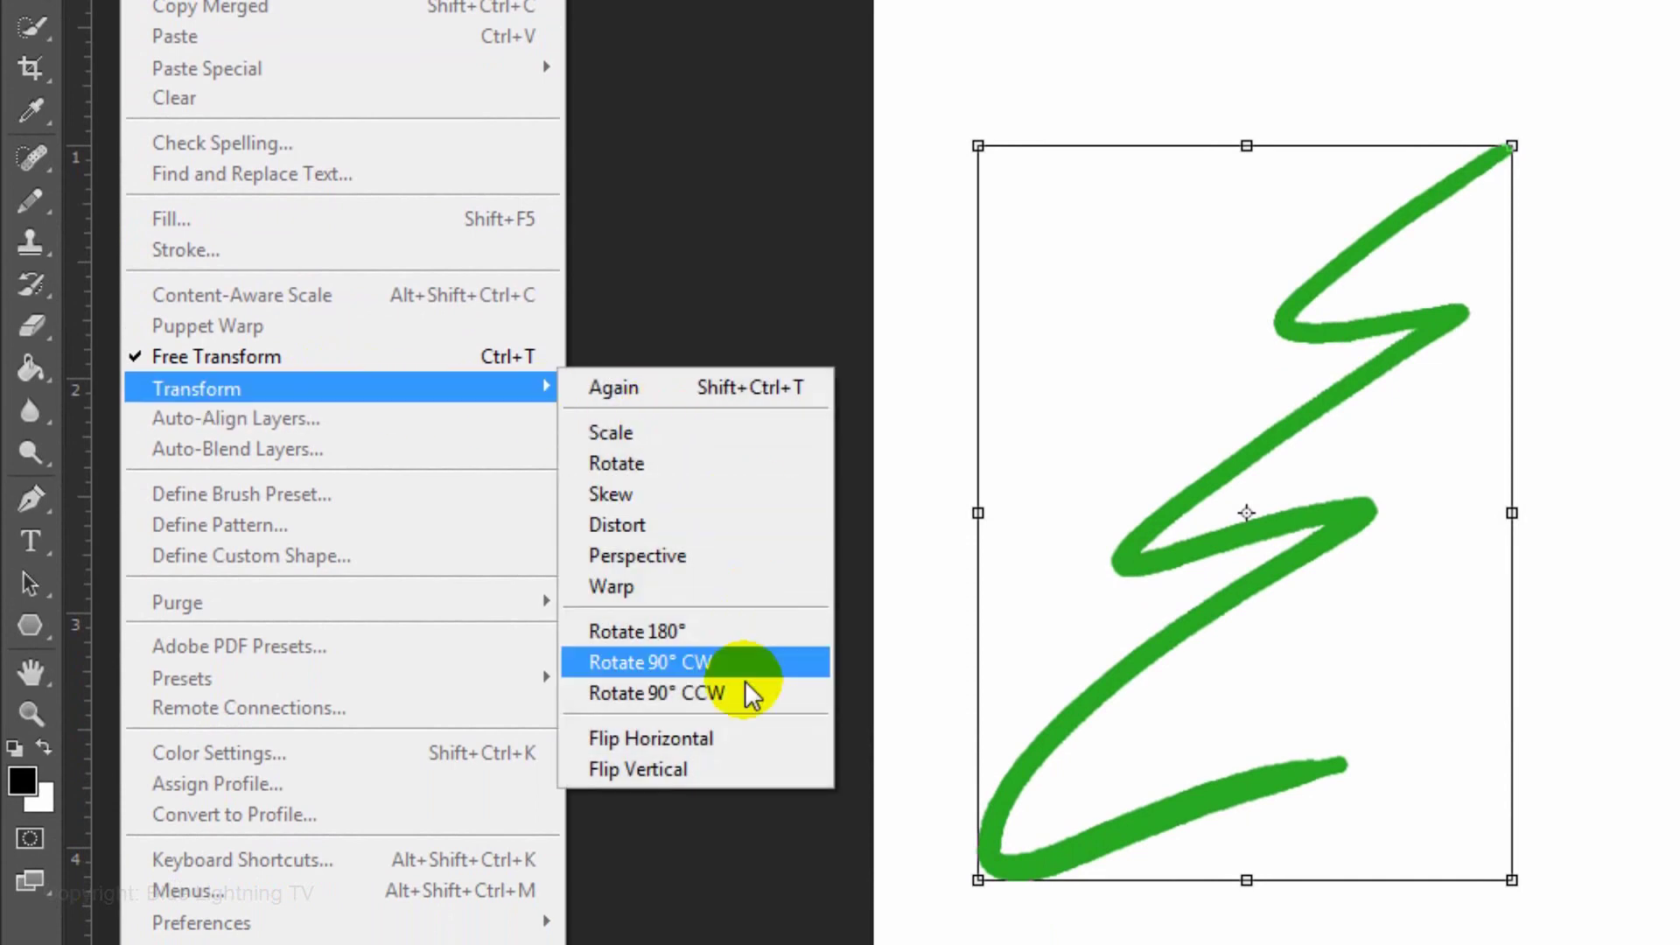
pyautogui.click(735, 744)
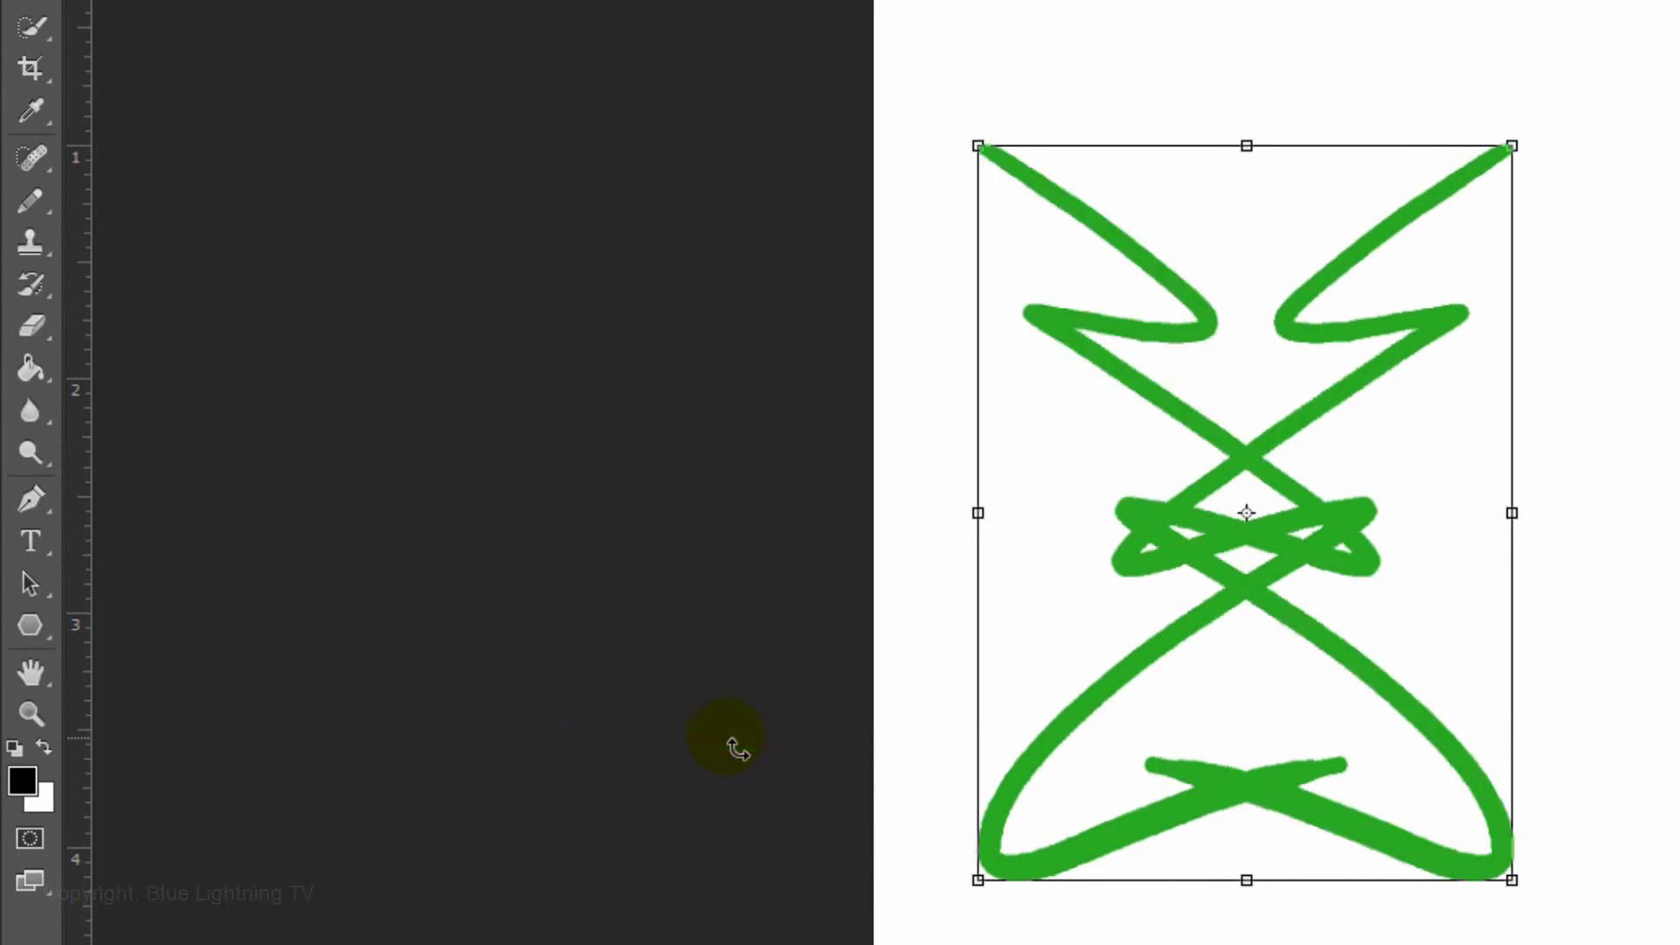
pyautogui.press('Return')
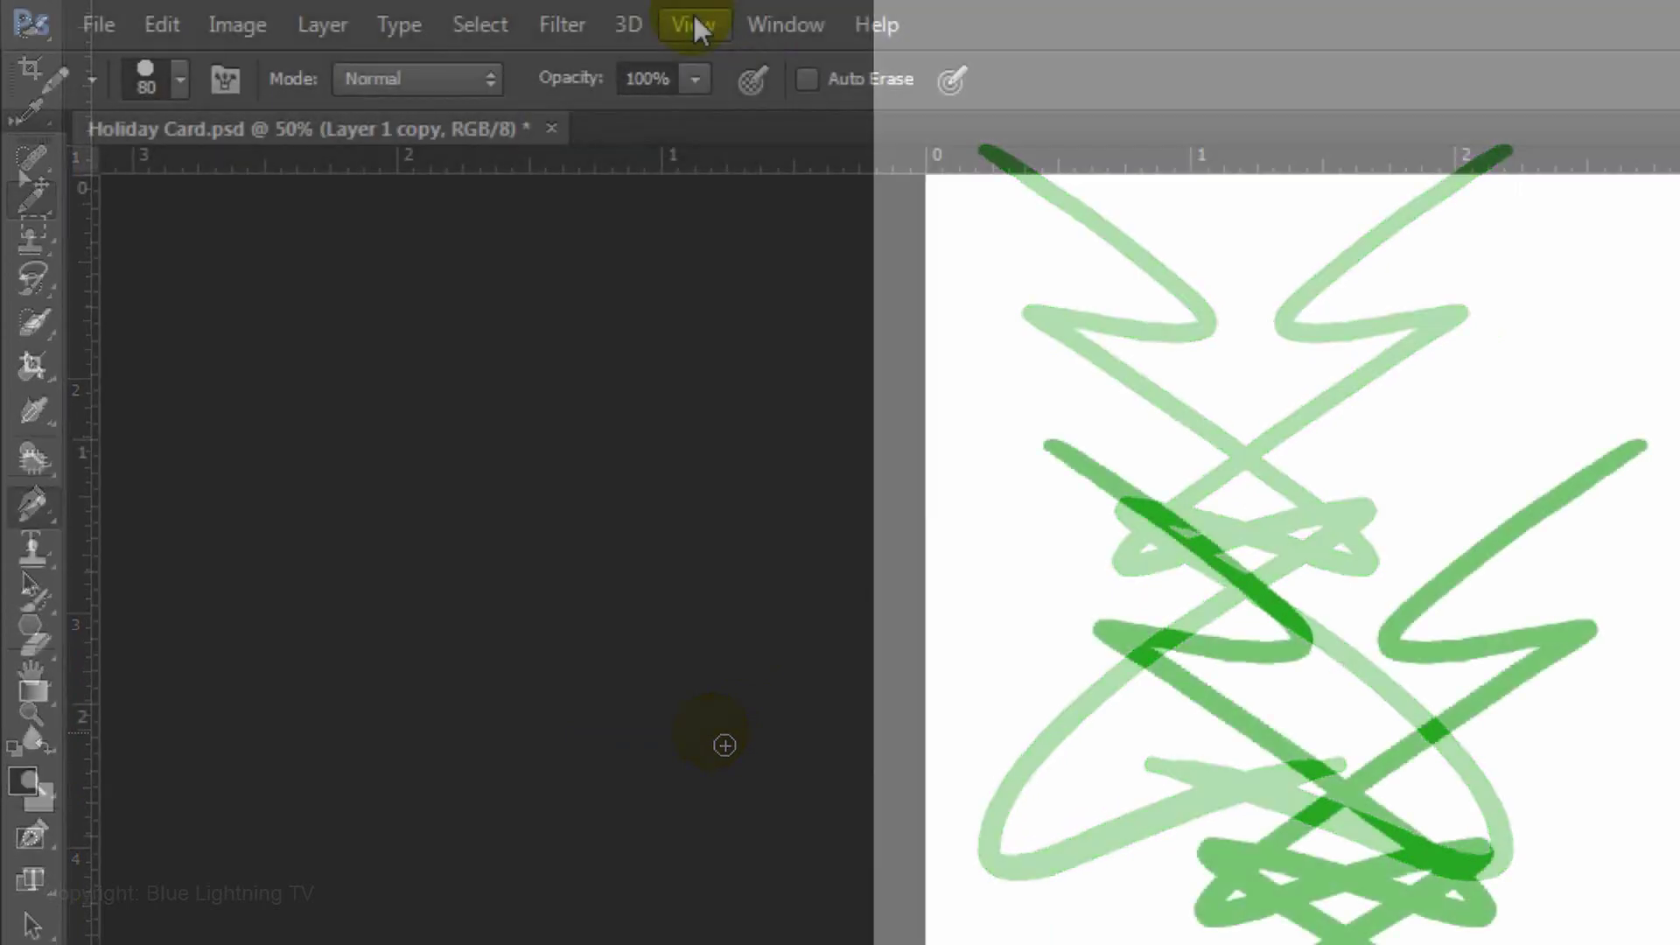
# - Slide the flipped copy right to meet the original, merge down, and reposition the tree
pyautogui.click(694, 23)
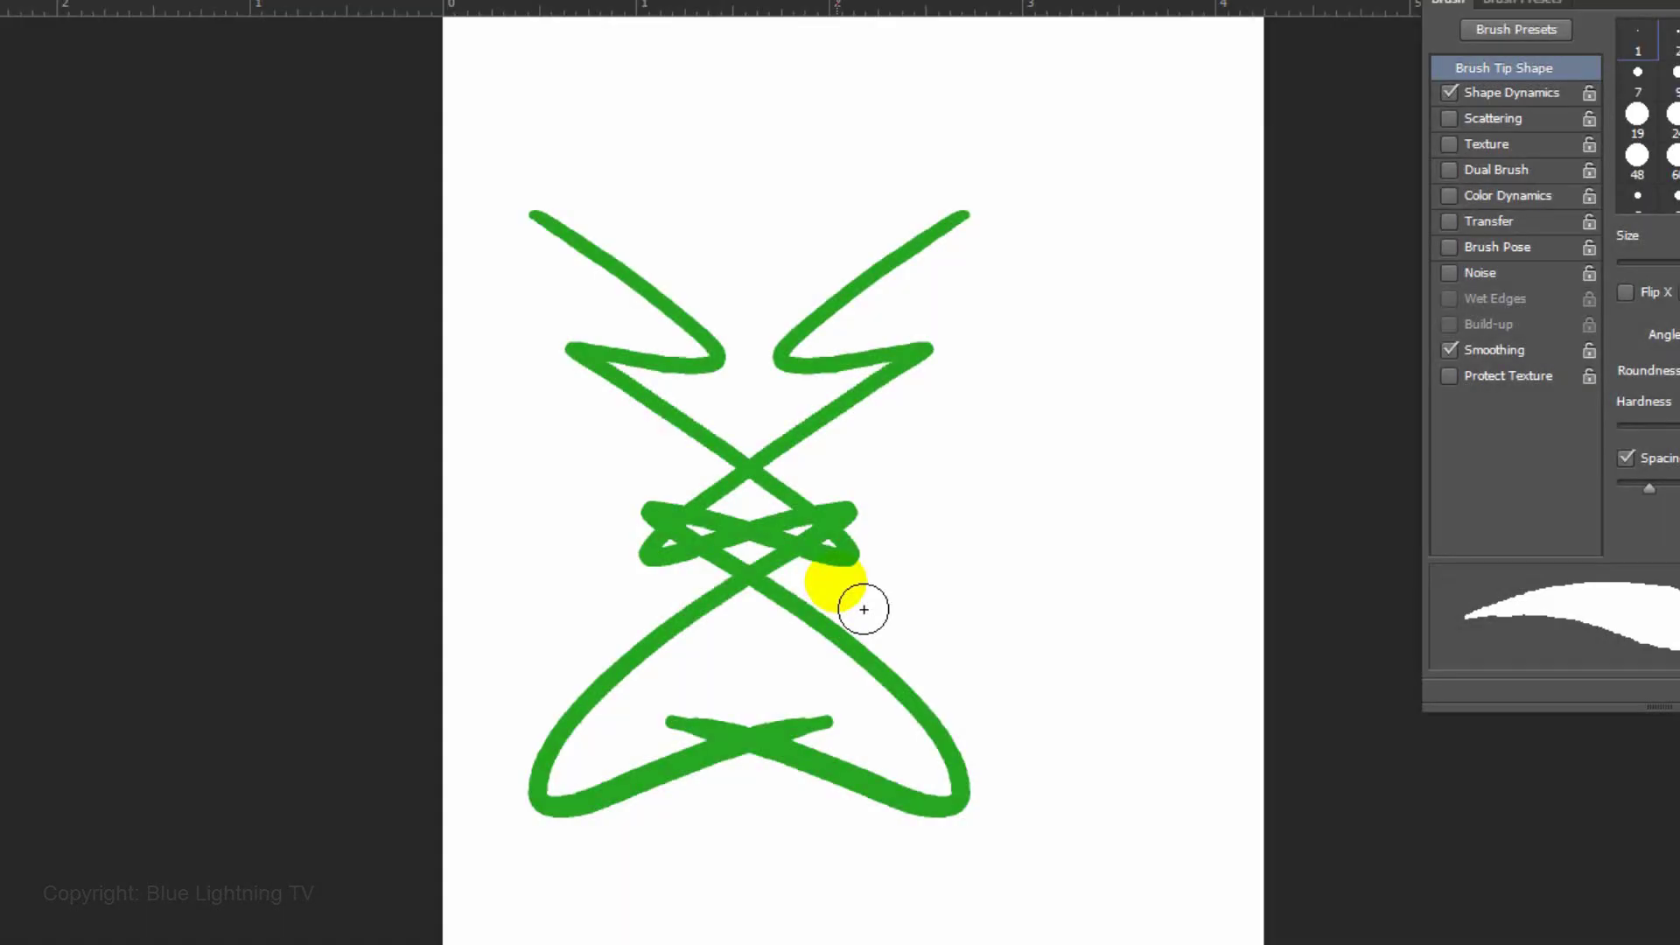
pyautogui.press('v')
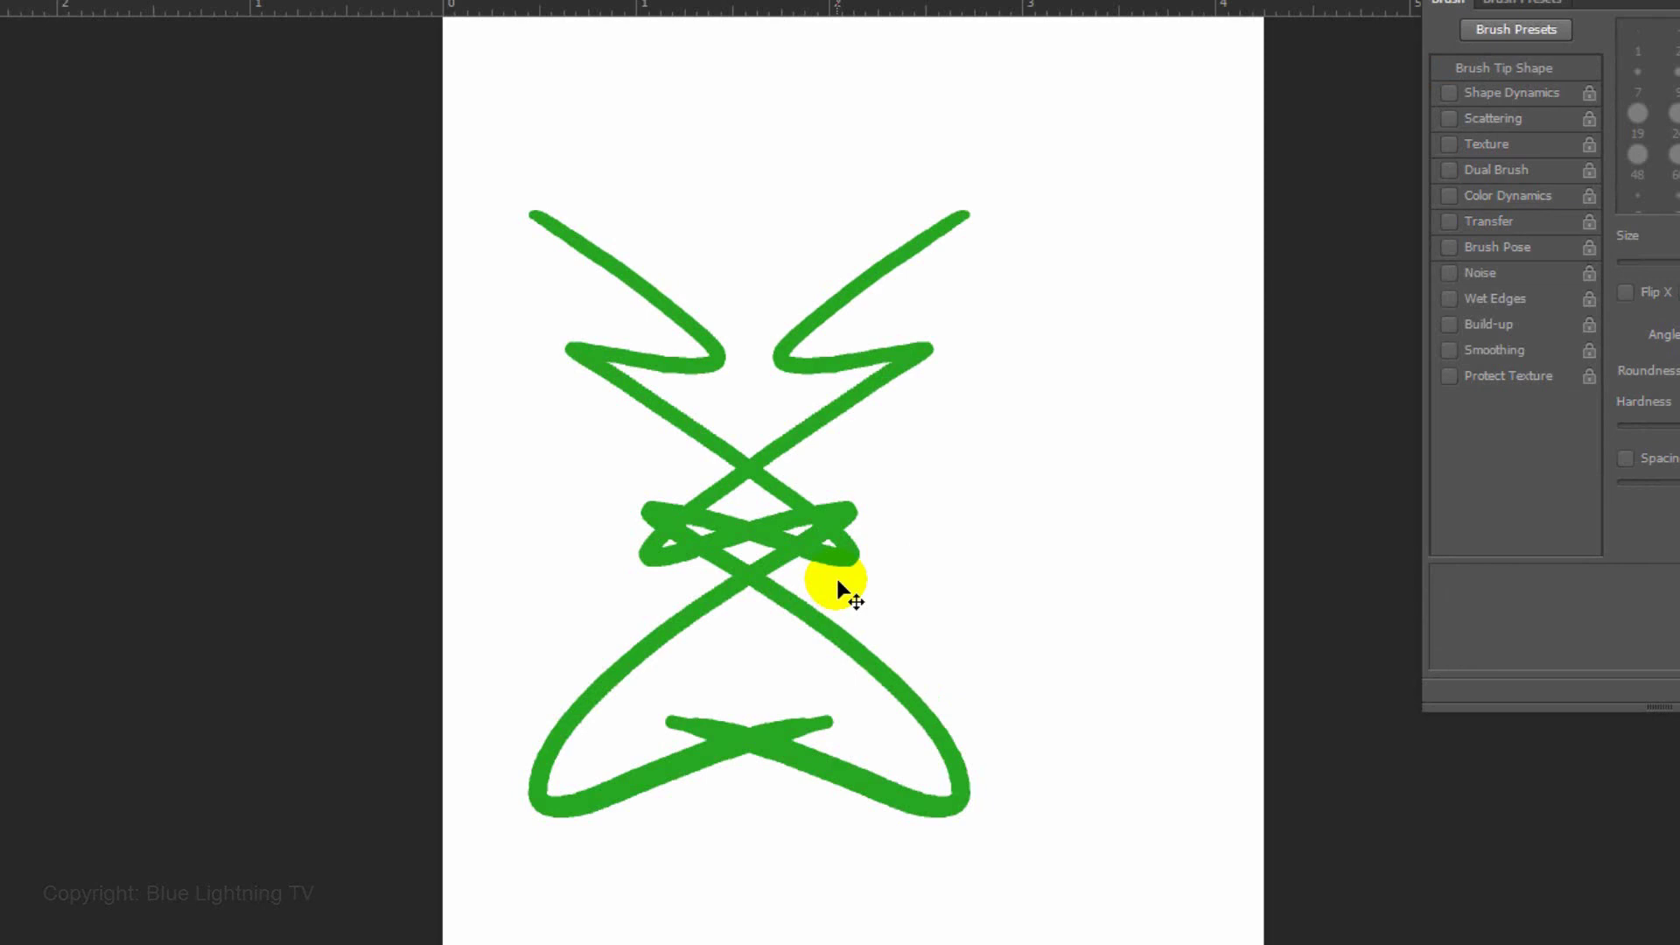
pyautogui.press('shift')
pyautogui.moveTo(839, 585); pyautogui.dragTo(1267, 584)
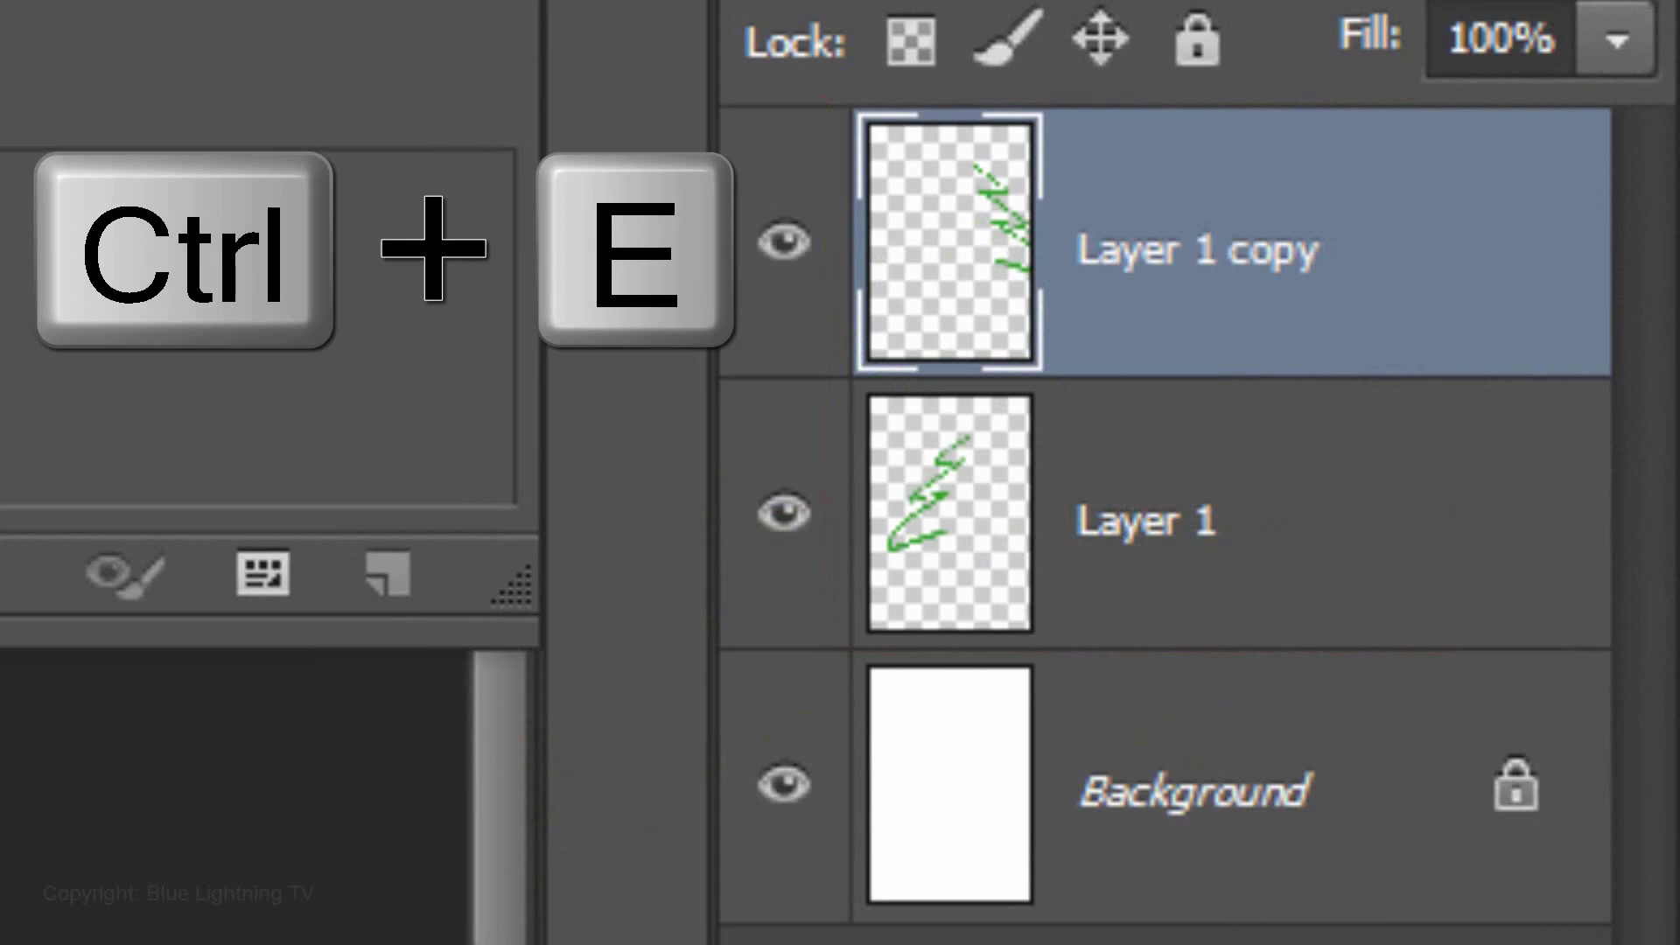
pyautogui.hotkey('ctrl', 'e')
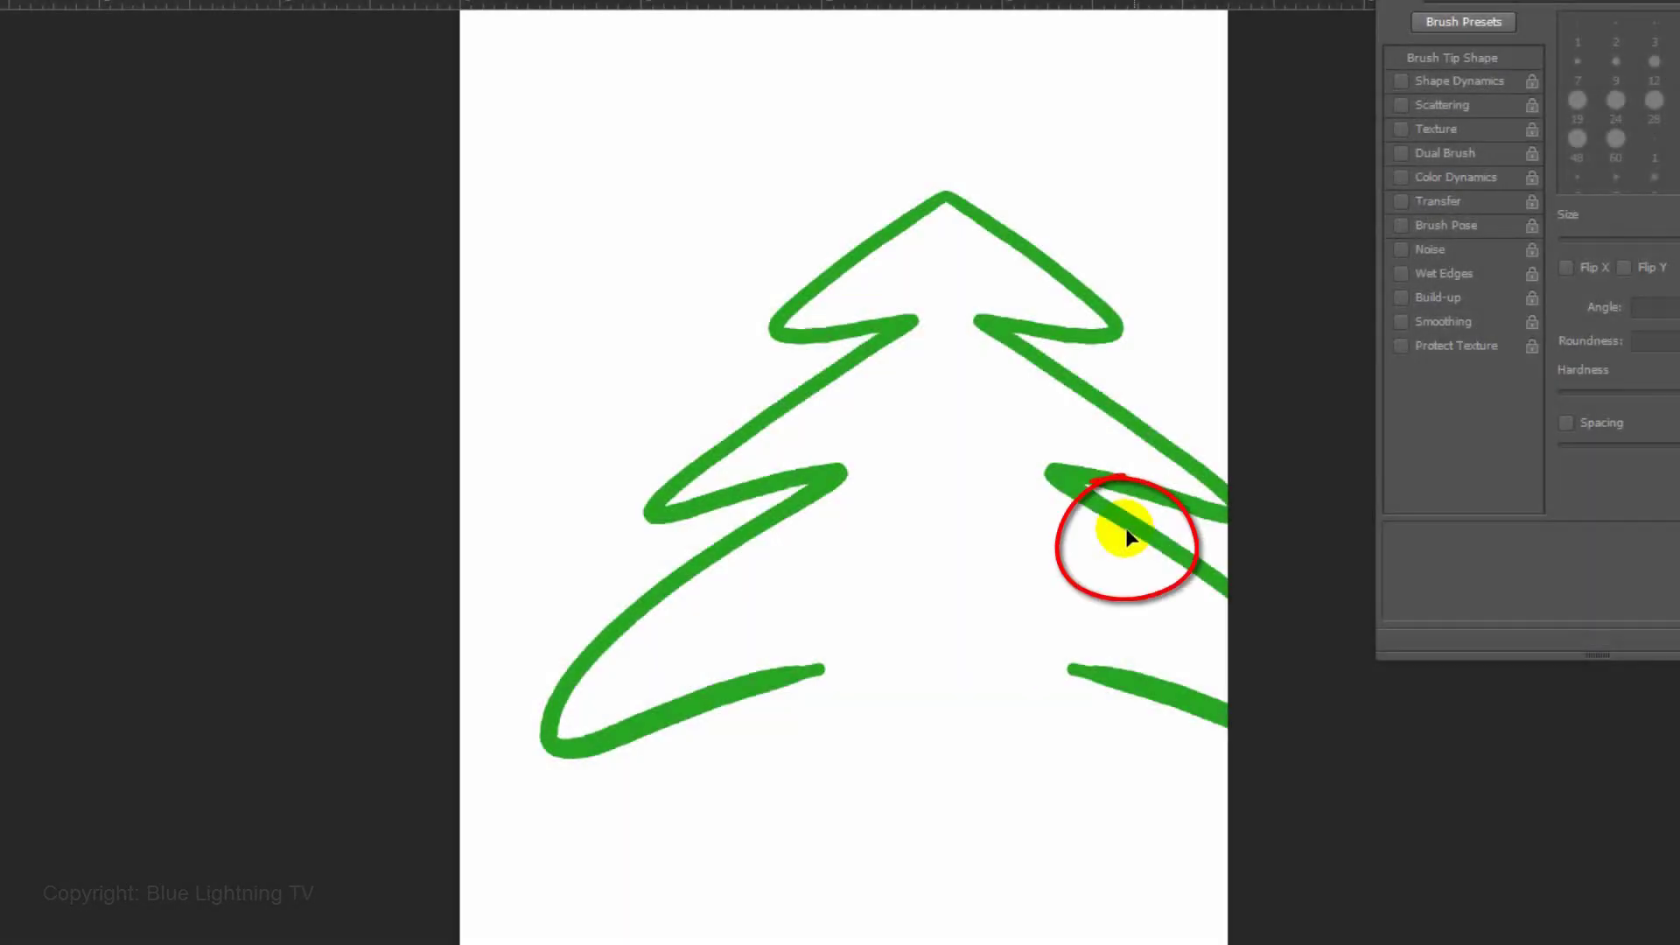
pyautogui.moveTo(1125, 528); pyautogui.dragTo(1037, 524)
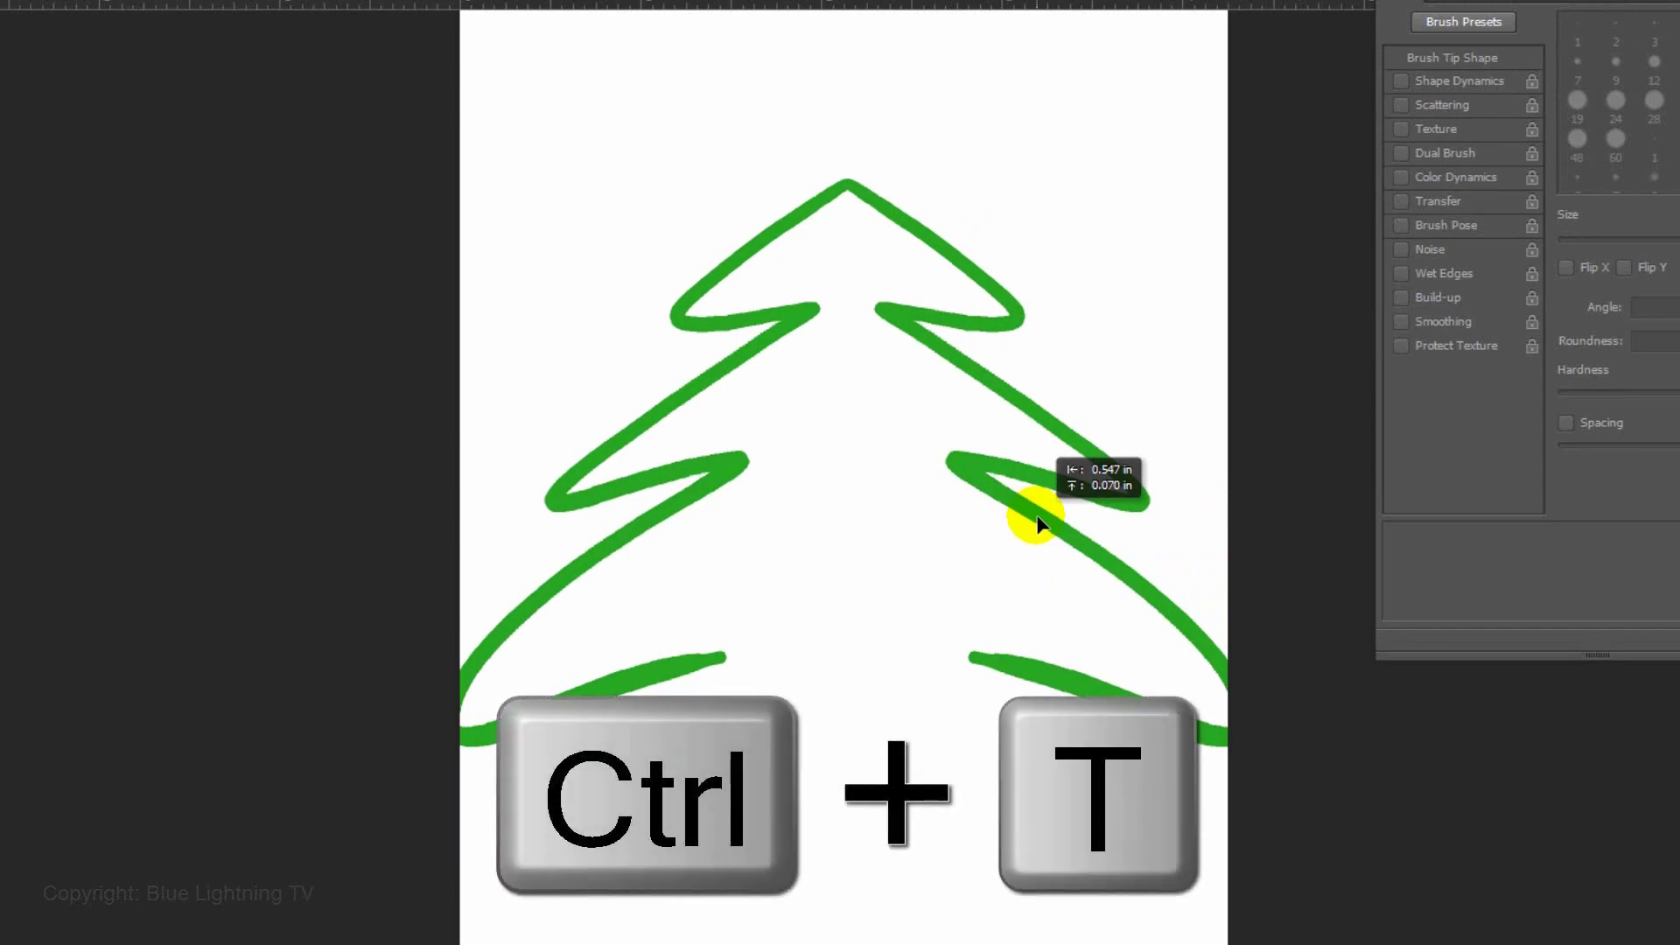
# - Narrow the tree evenly to 84.74% width and move it slightly lower
pyautogui.hotkey('ctrl', 't')
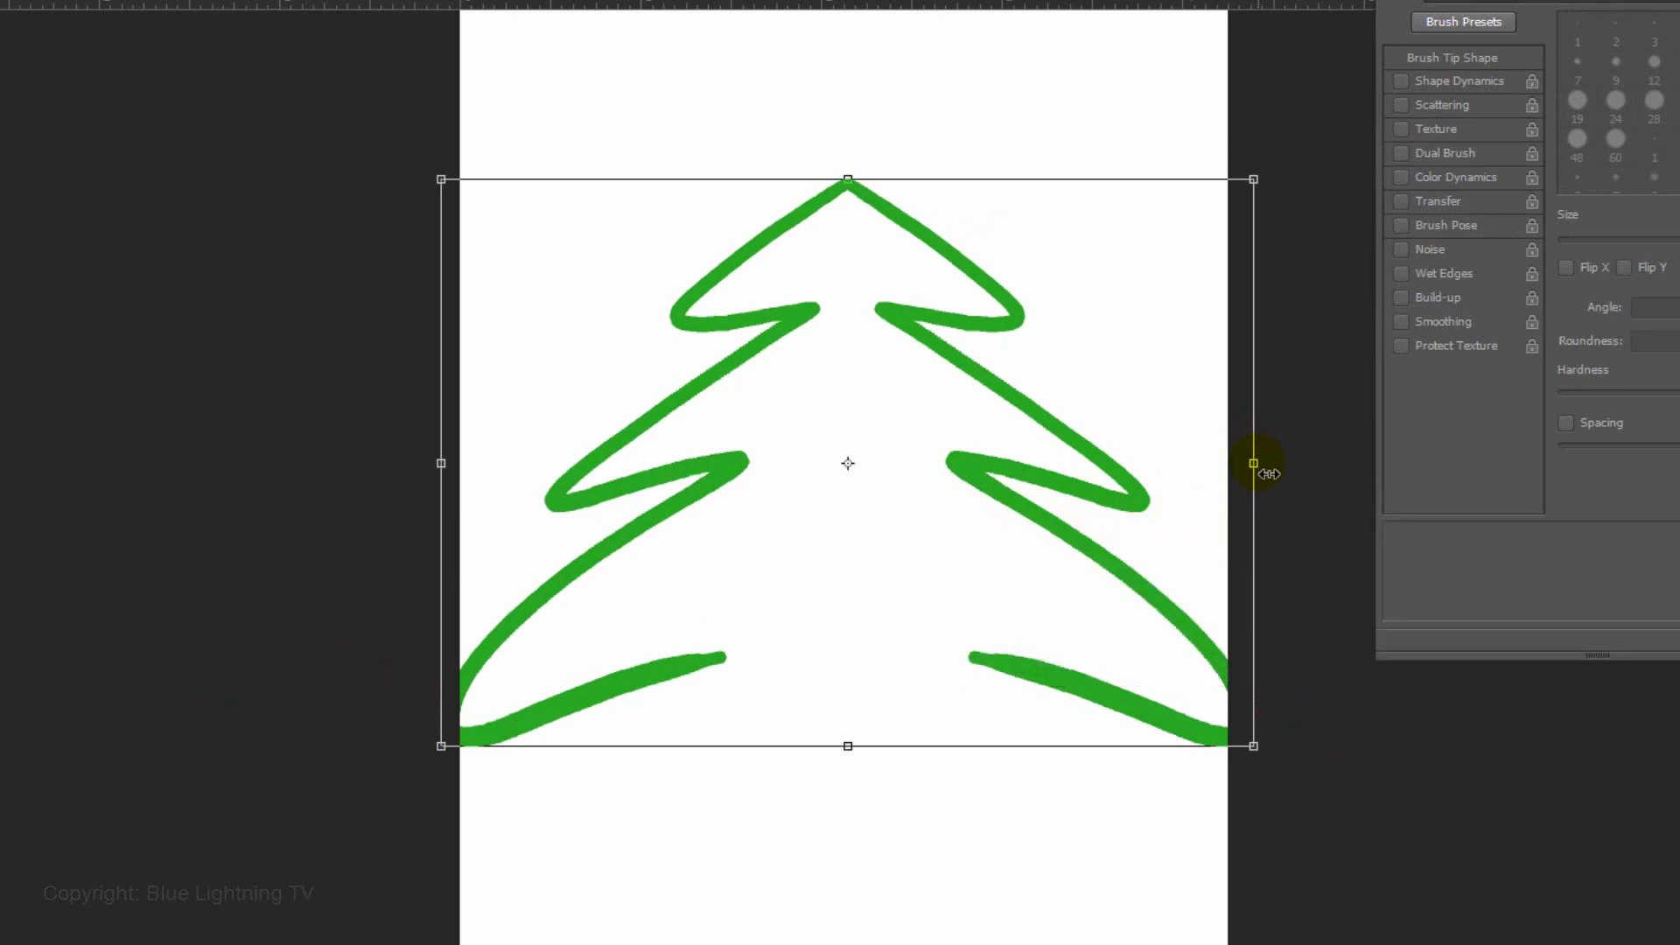
pyautogui.moveTo(1253, 463); pyautogui.dragTo(1191, 463)
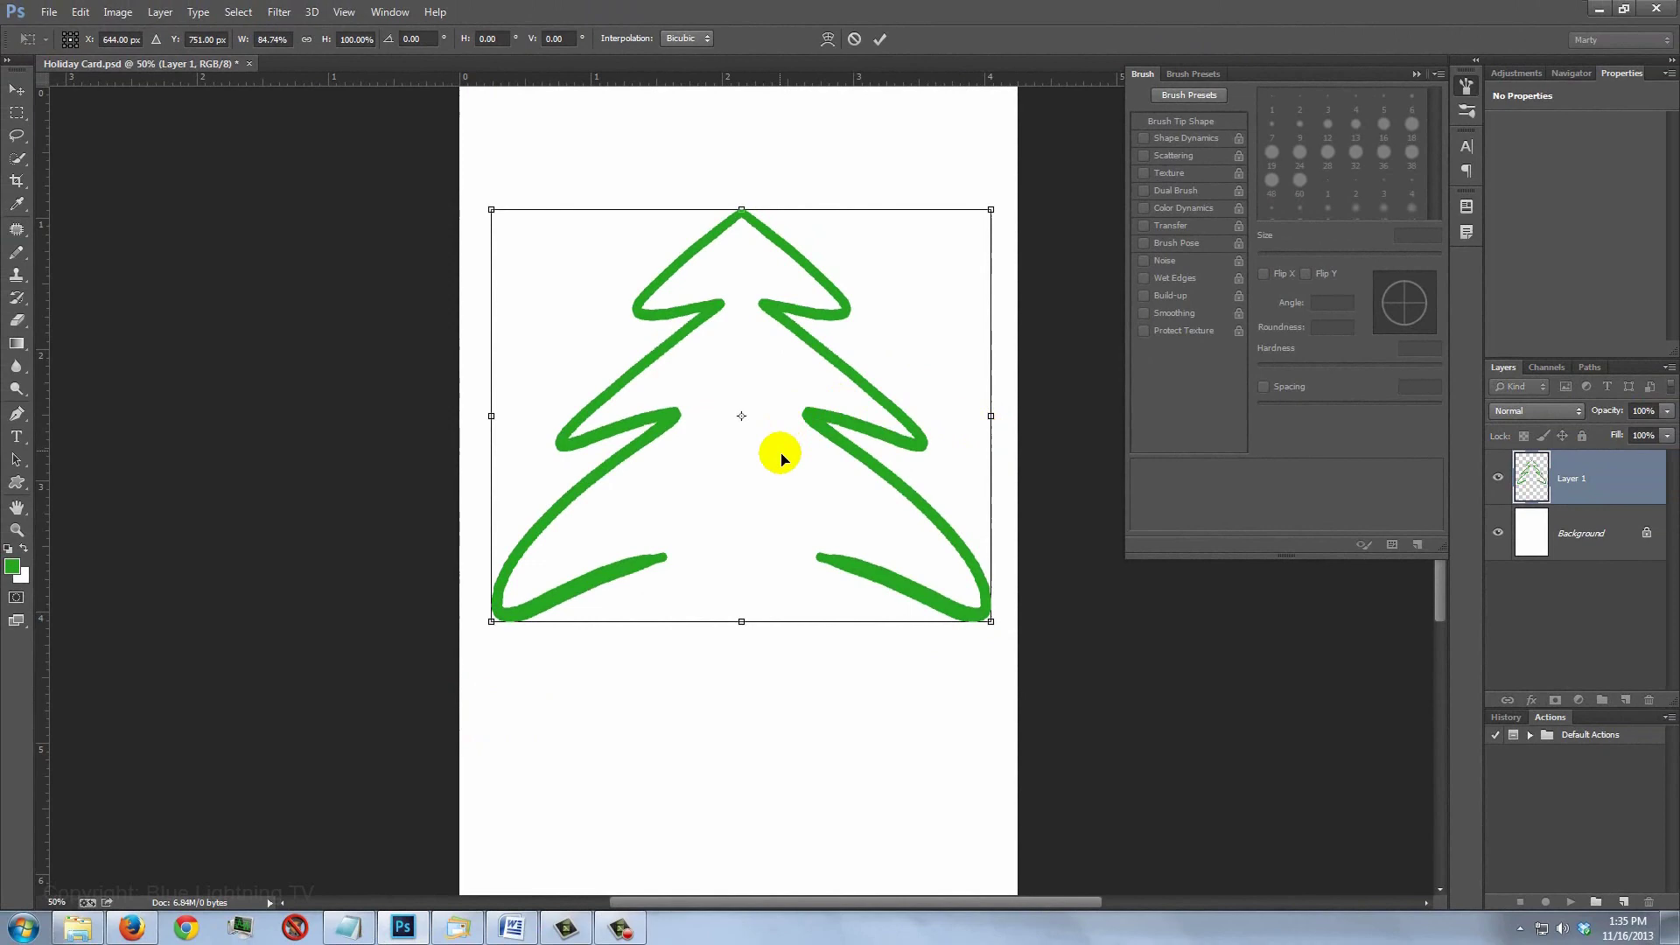
pyautogui.moveTo(780, 454); pyautogui.dragTo(779, 478)
pyautogui.press('Return')
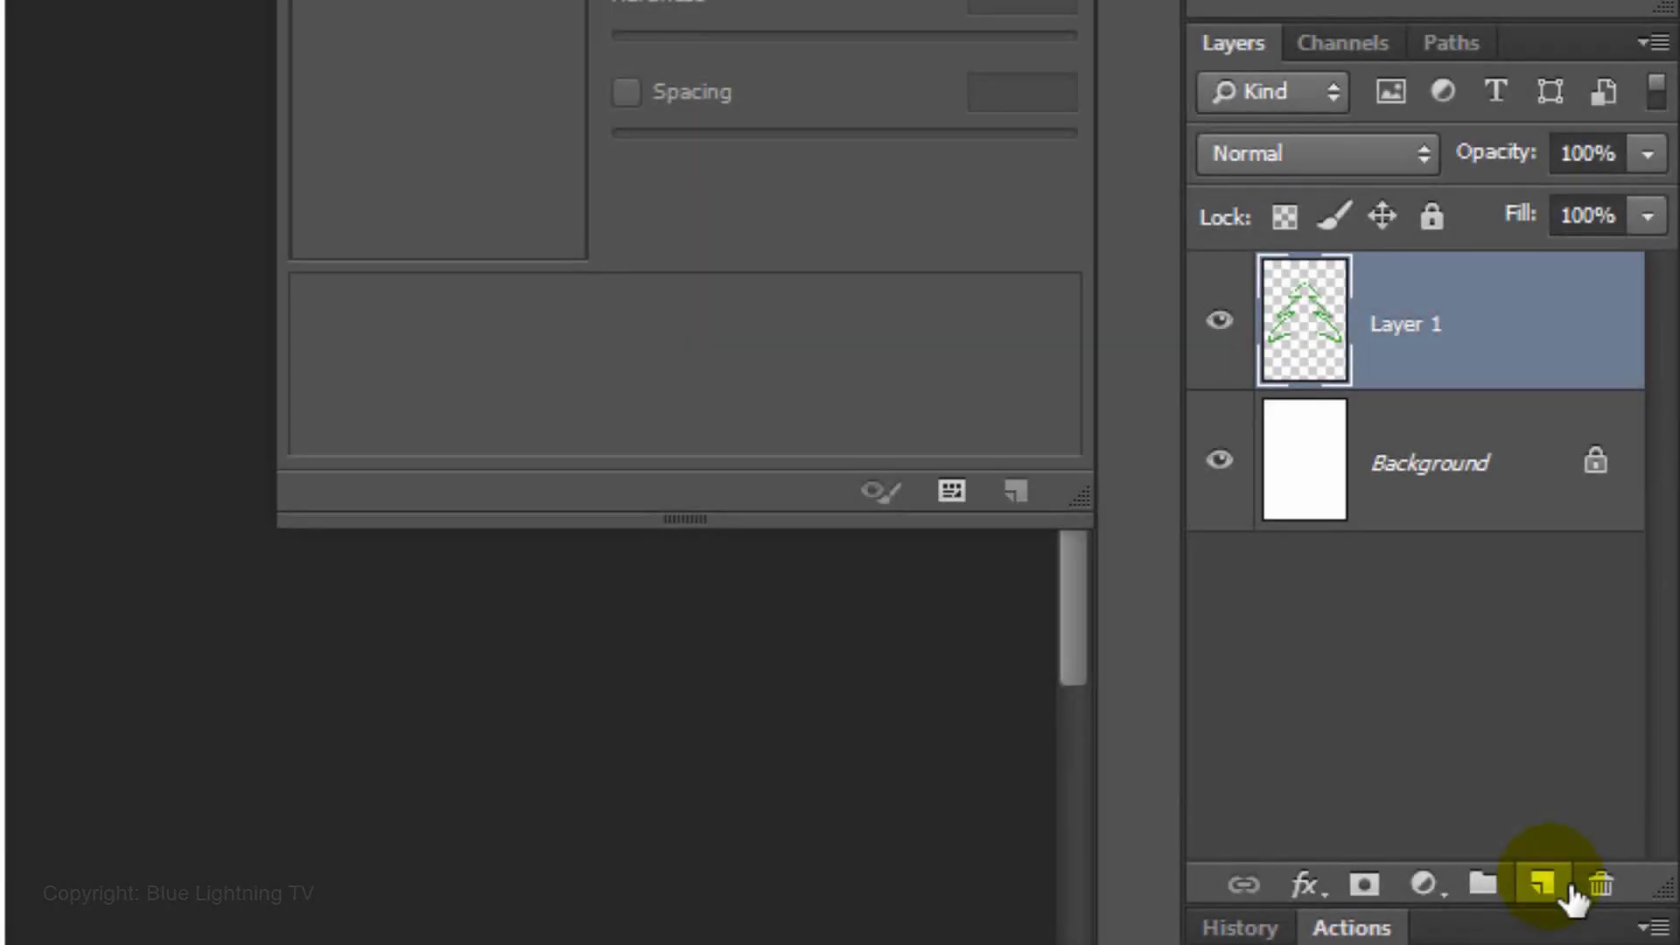
# - Add Layer 2 and set the foreground colour to a bright saturated blue
pyautogui.click(1566, 888)
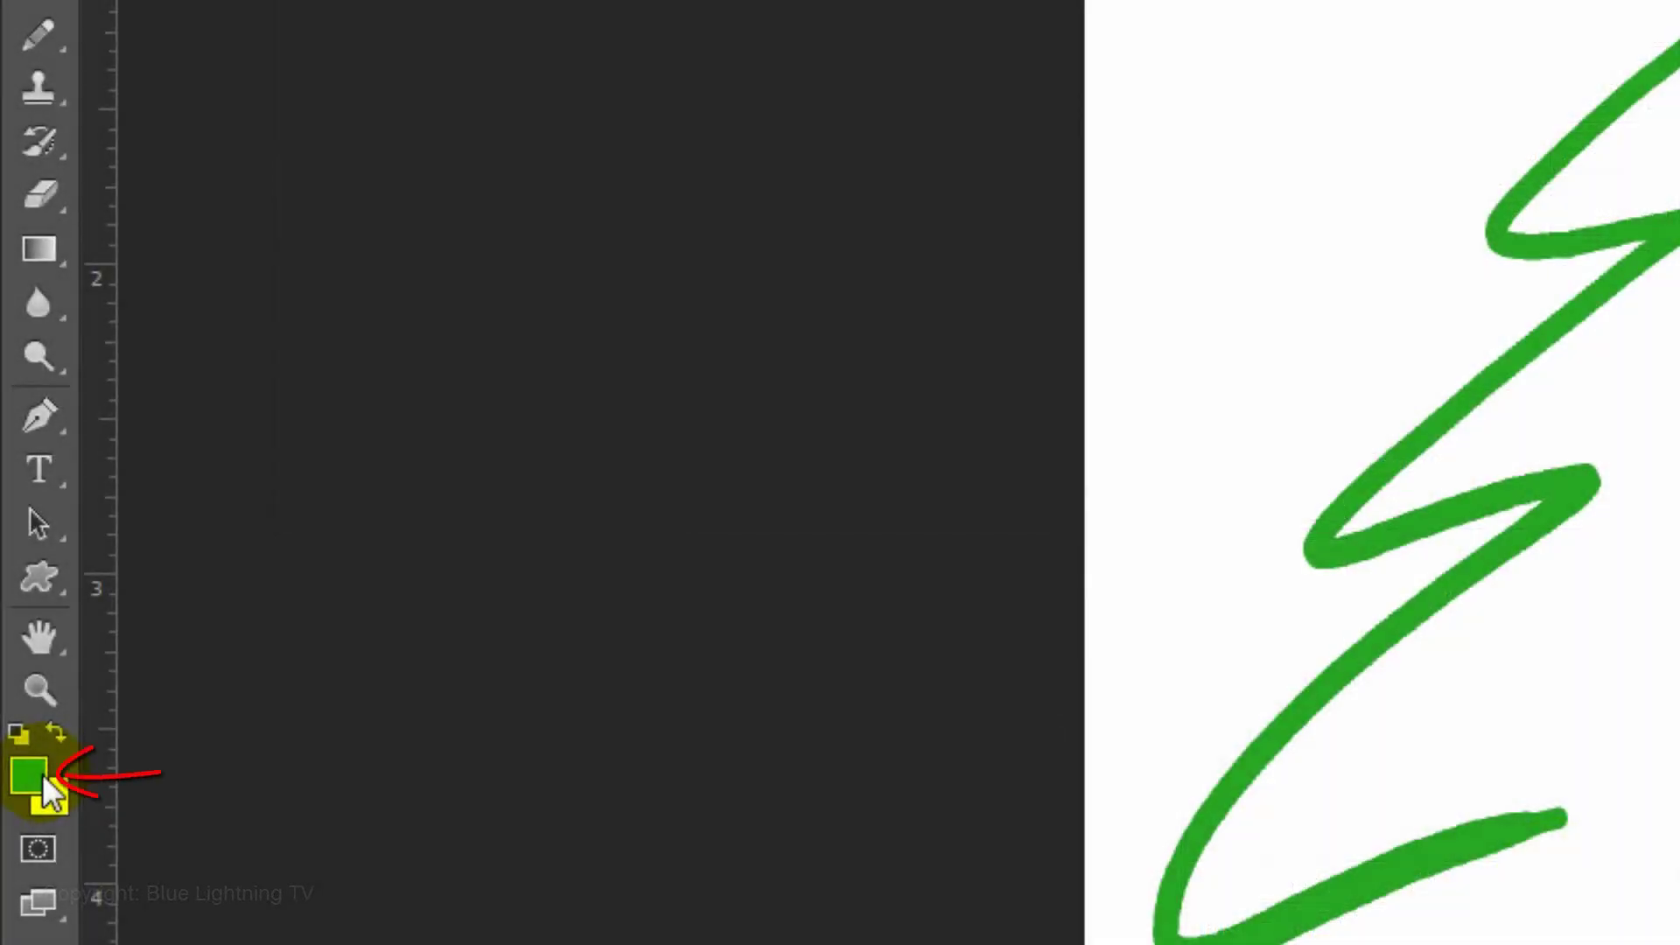
pyautogui.click(48, 788)
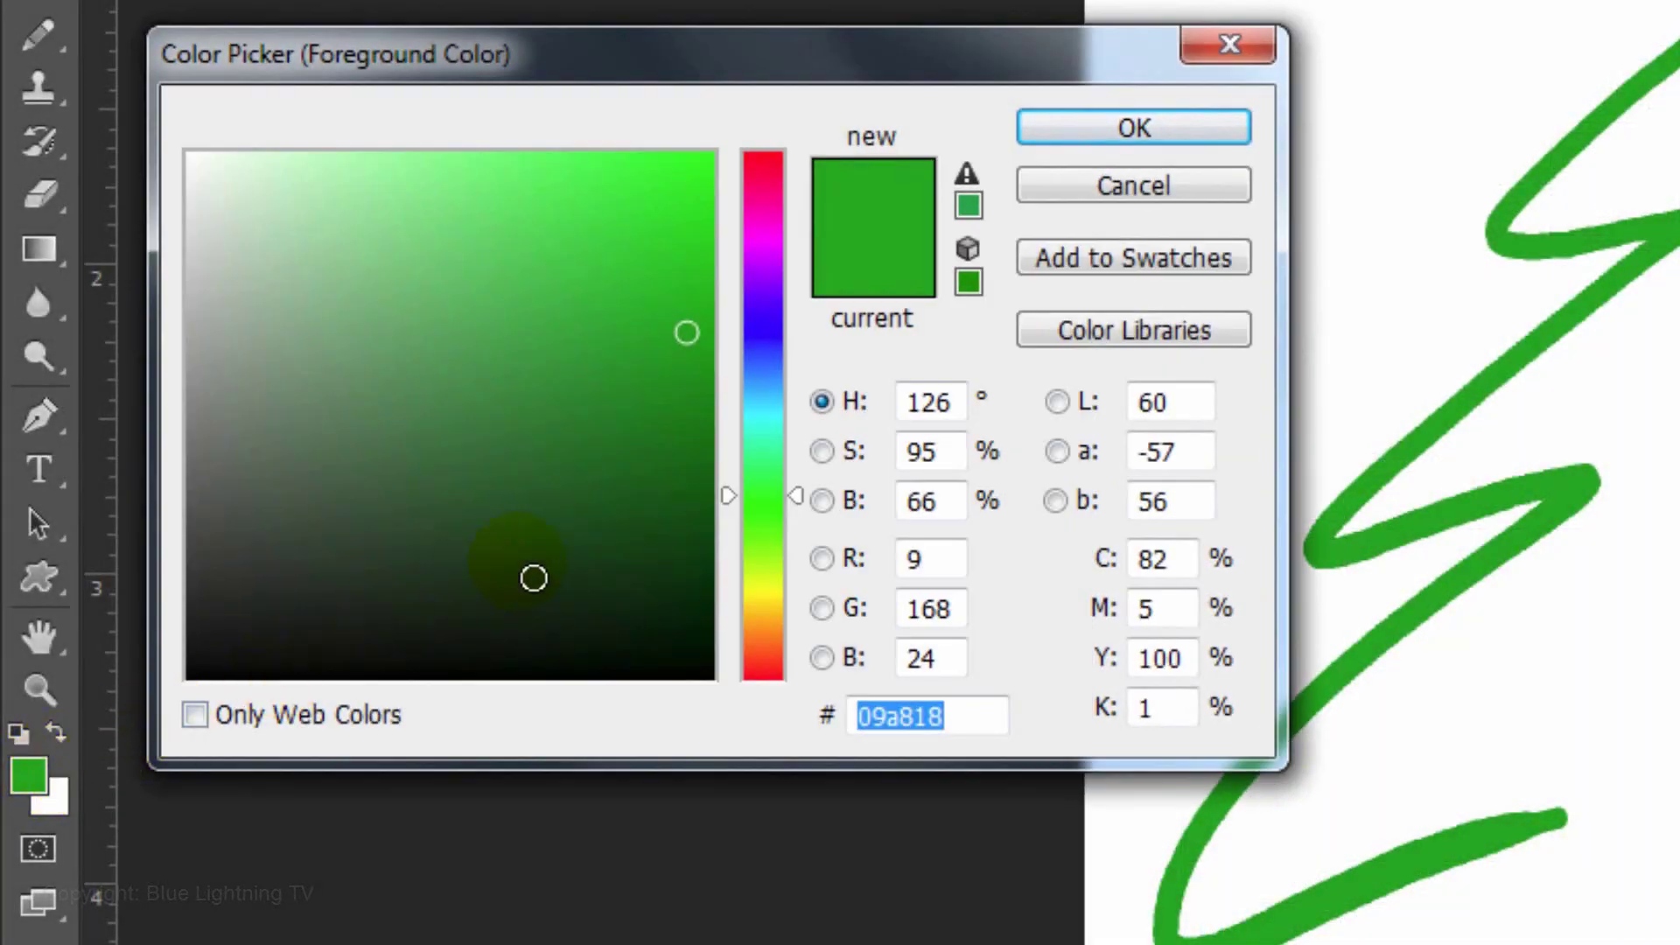
pyautogui.click(763, 359)
pyautogui.moveTo(682, 330); pyautogui.dragTo(720, 212)
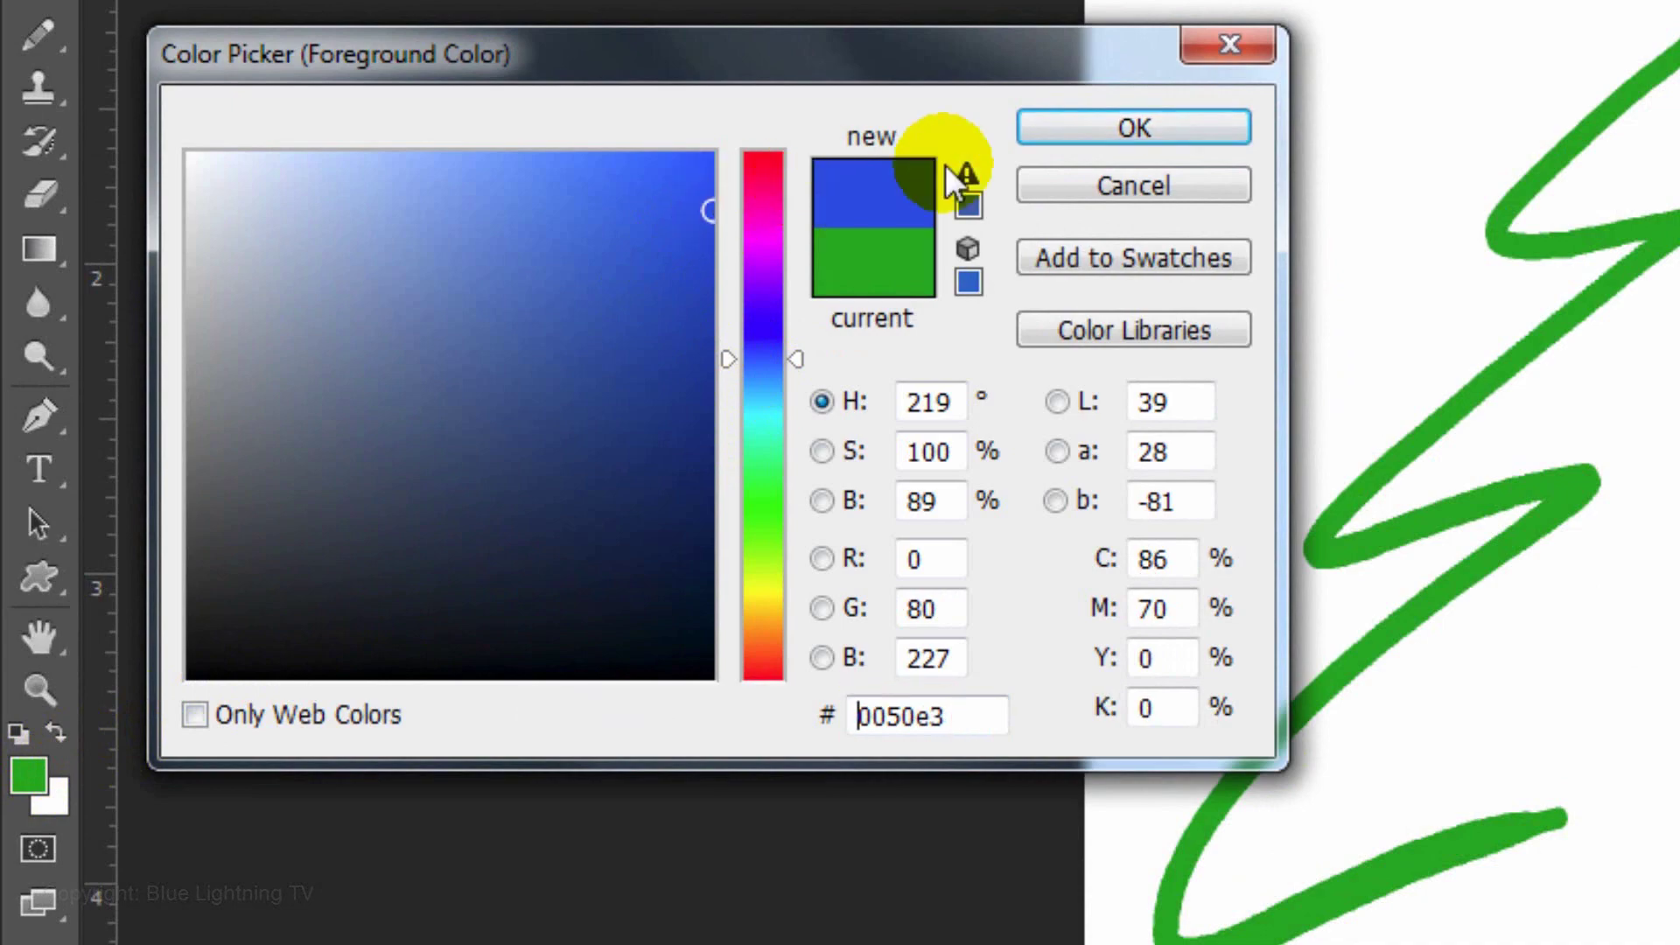
pyautogui.click(1172, 133)
# - With an enlarged brush, paint a thick blue arc beneath the tree
pyautogui.press('b')
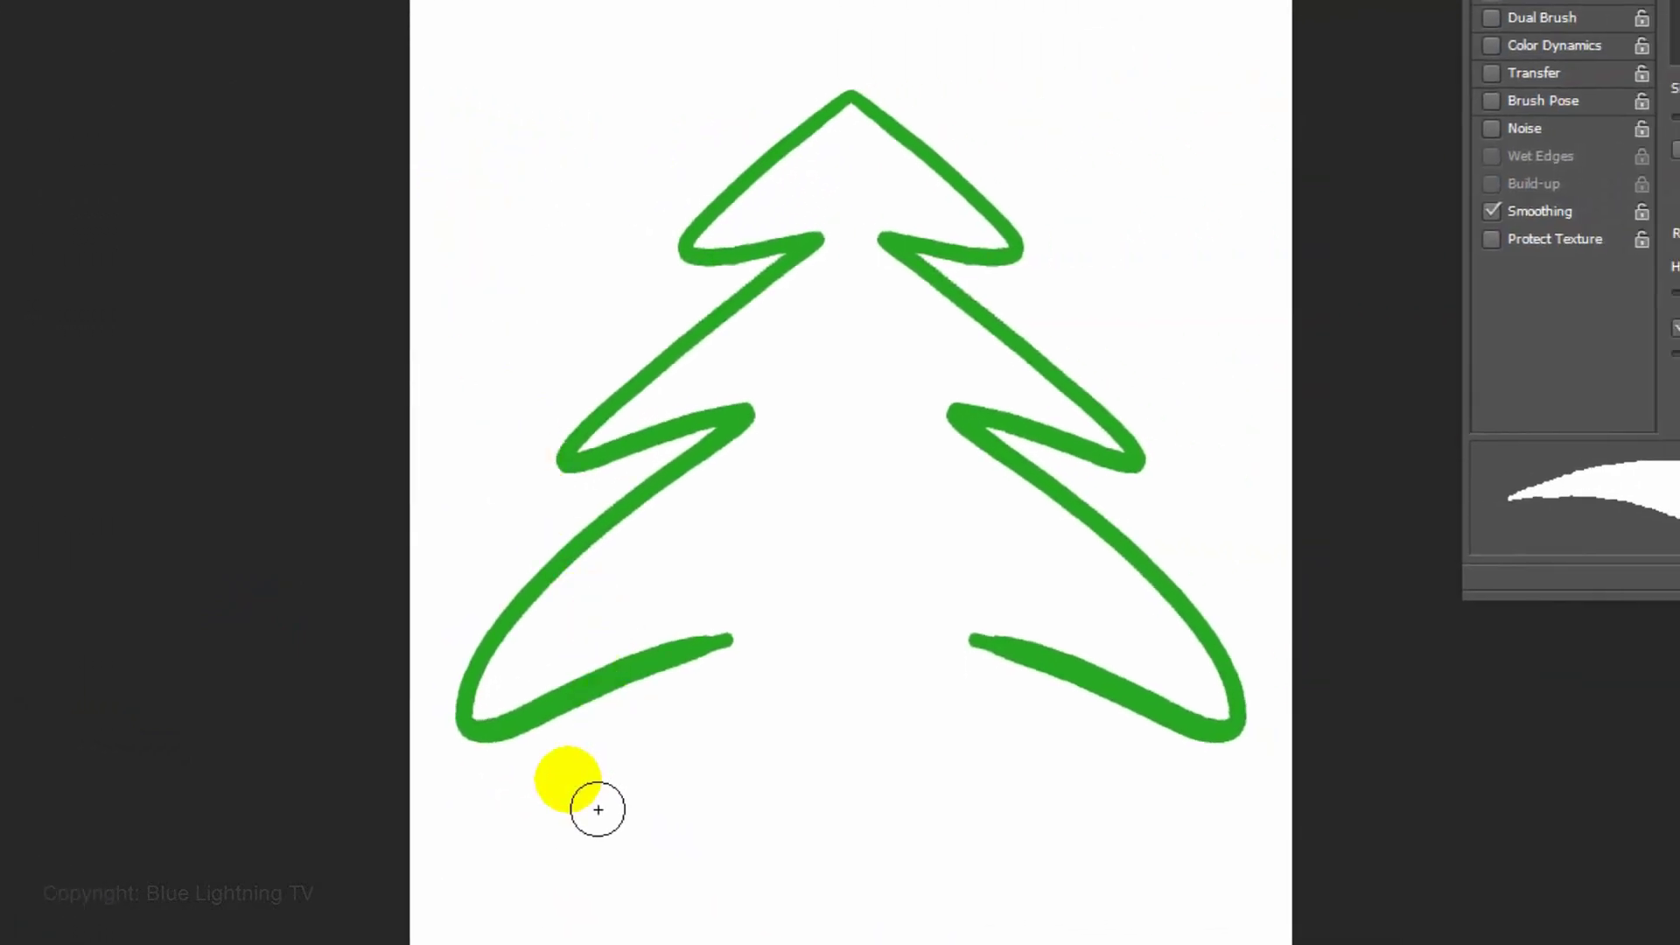
pyautogui.press(']')
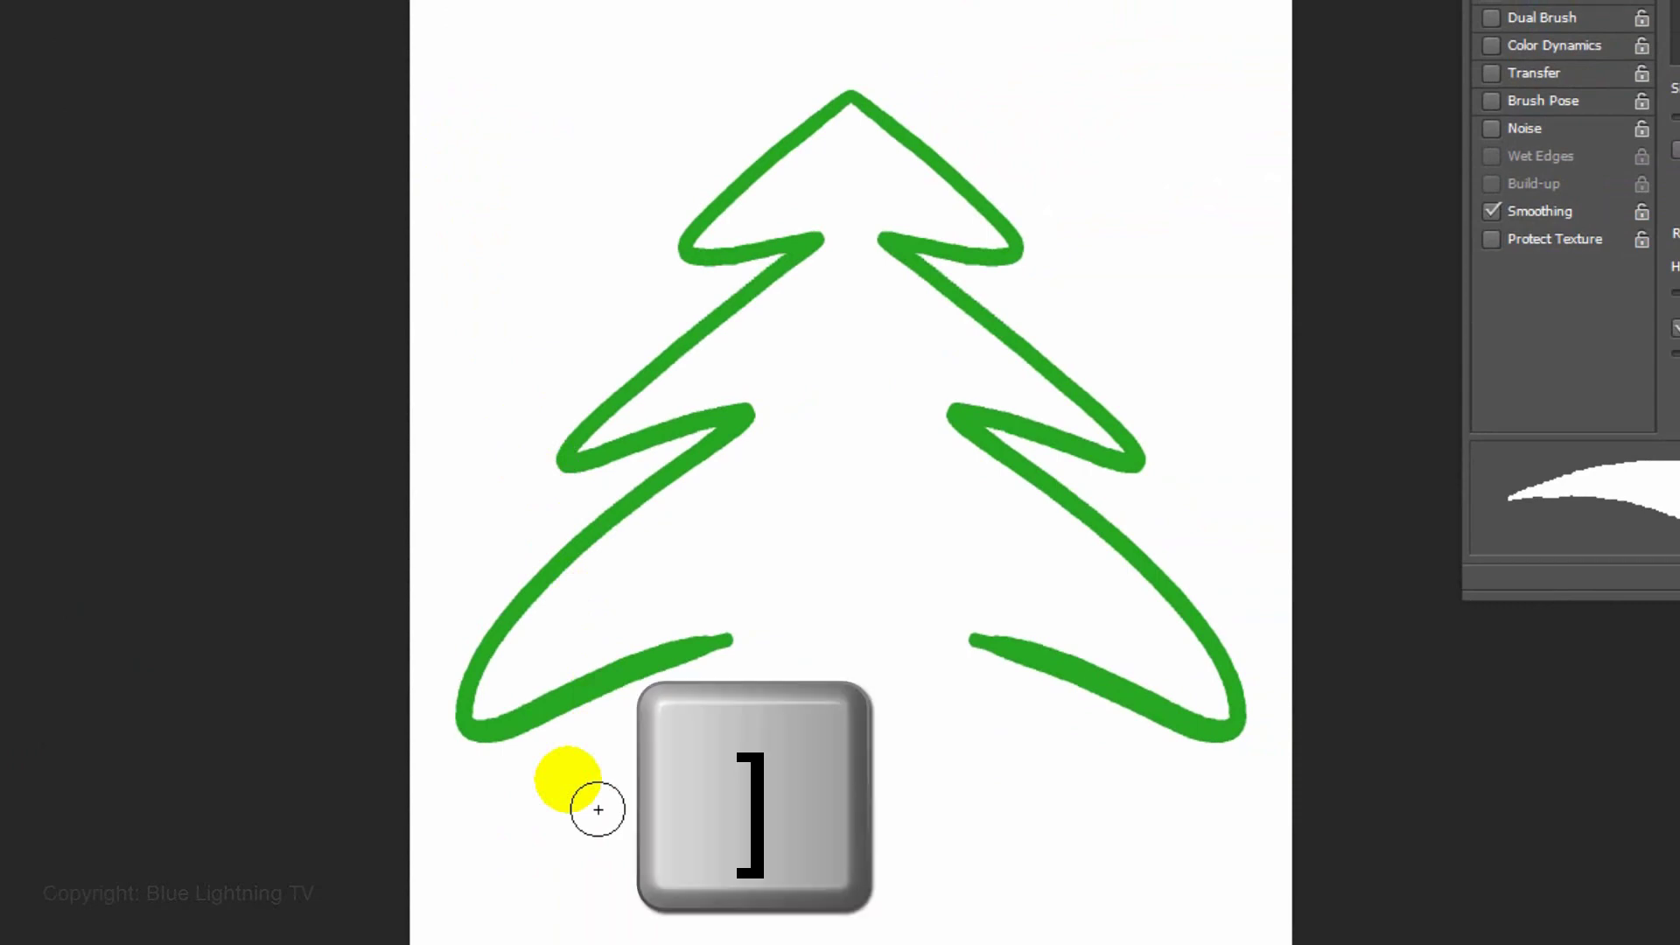
pyautogui.press(']')
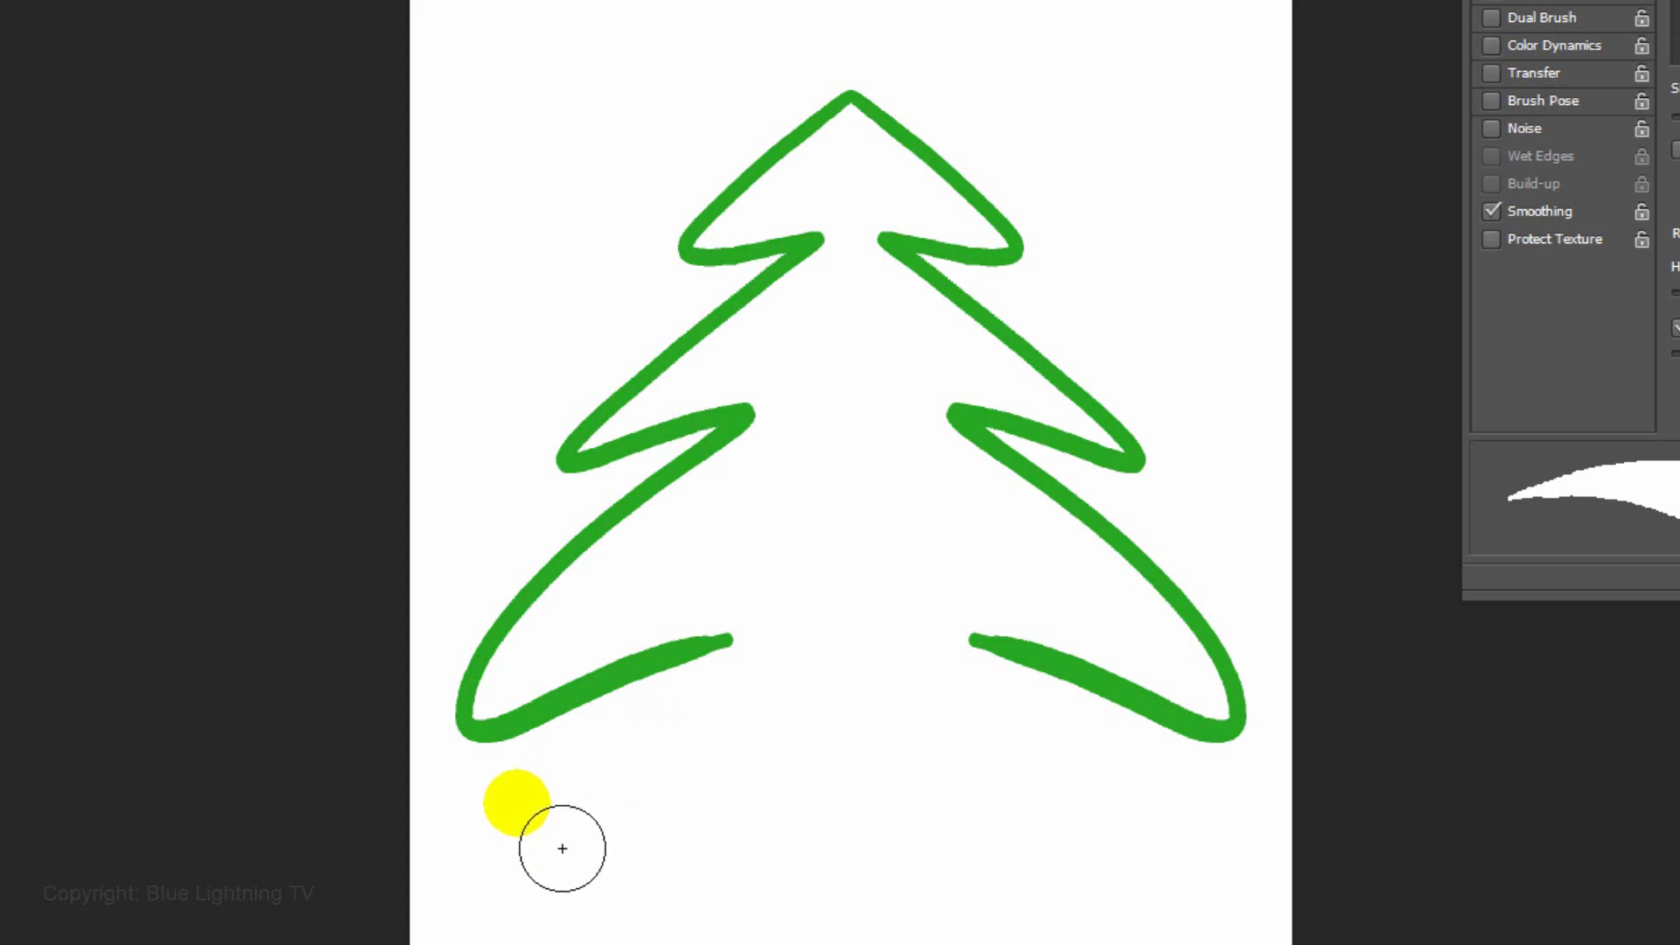
pyautogui.moveTo(512, 820); pyautogui.dragTo(1262, 852)
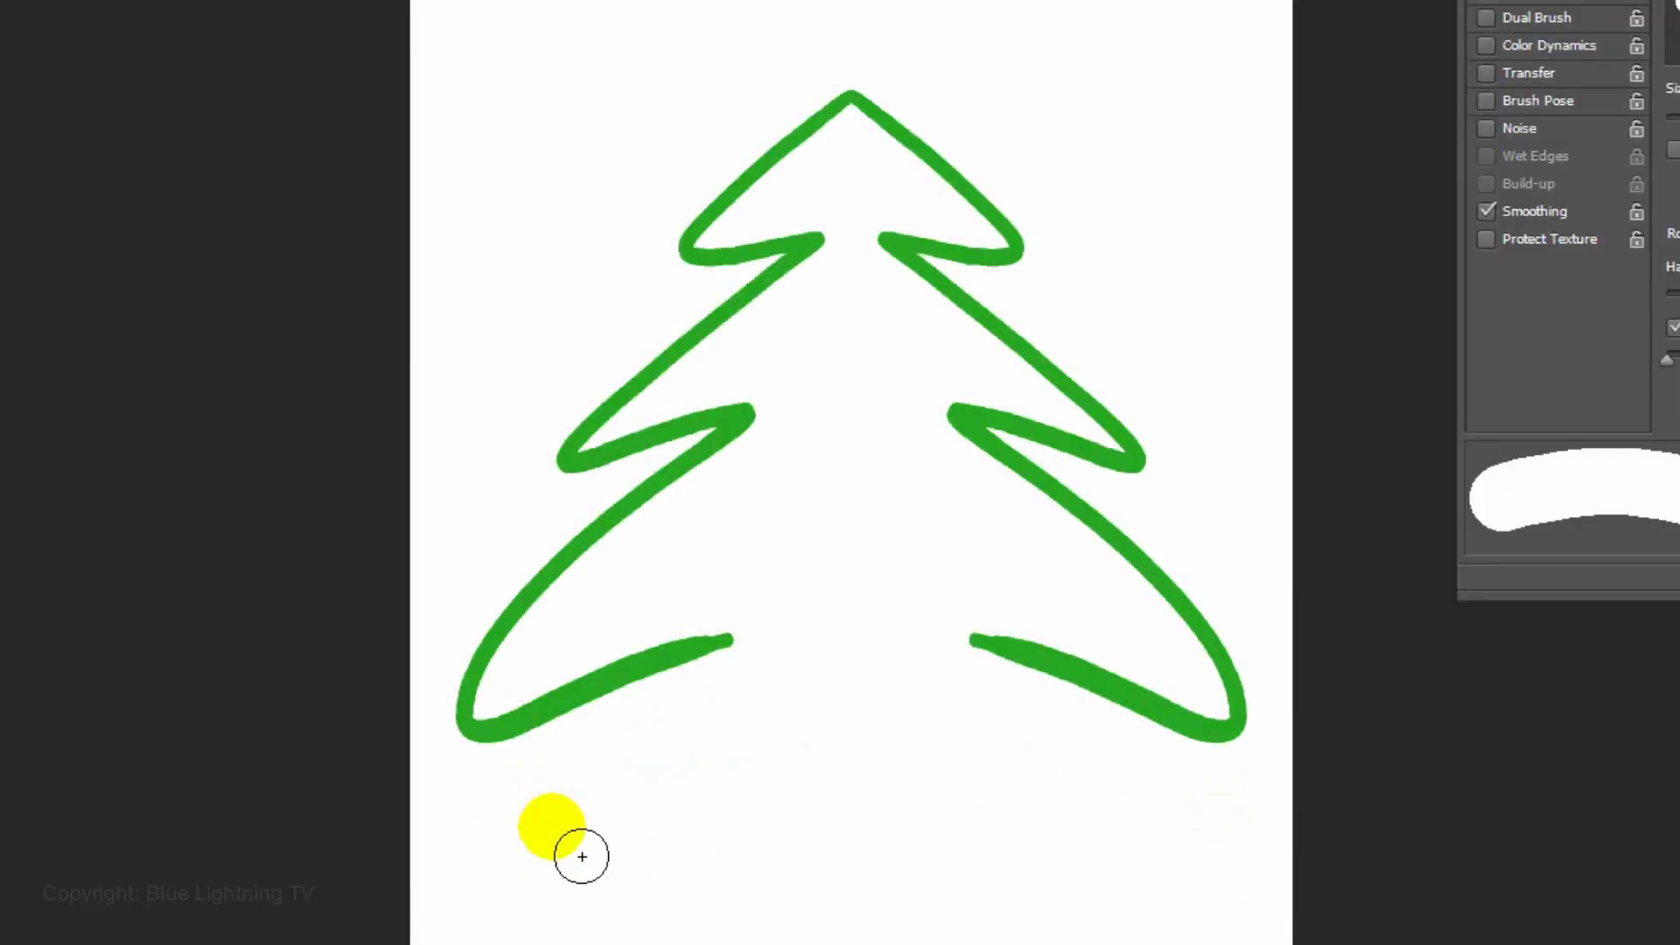
pyautogui.moveTo(582, 857)
pyautogui.mouseDown()
pyautogui.moveTo(749, 800)
pyautogui.moveTo(1151, 779)
pyautogui.mouseUp()
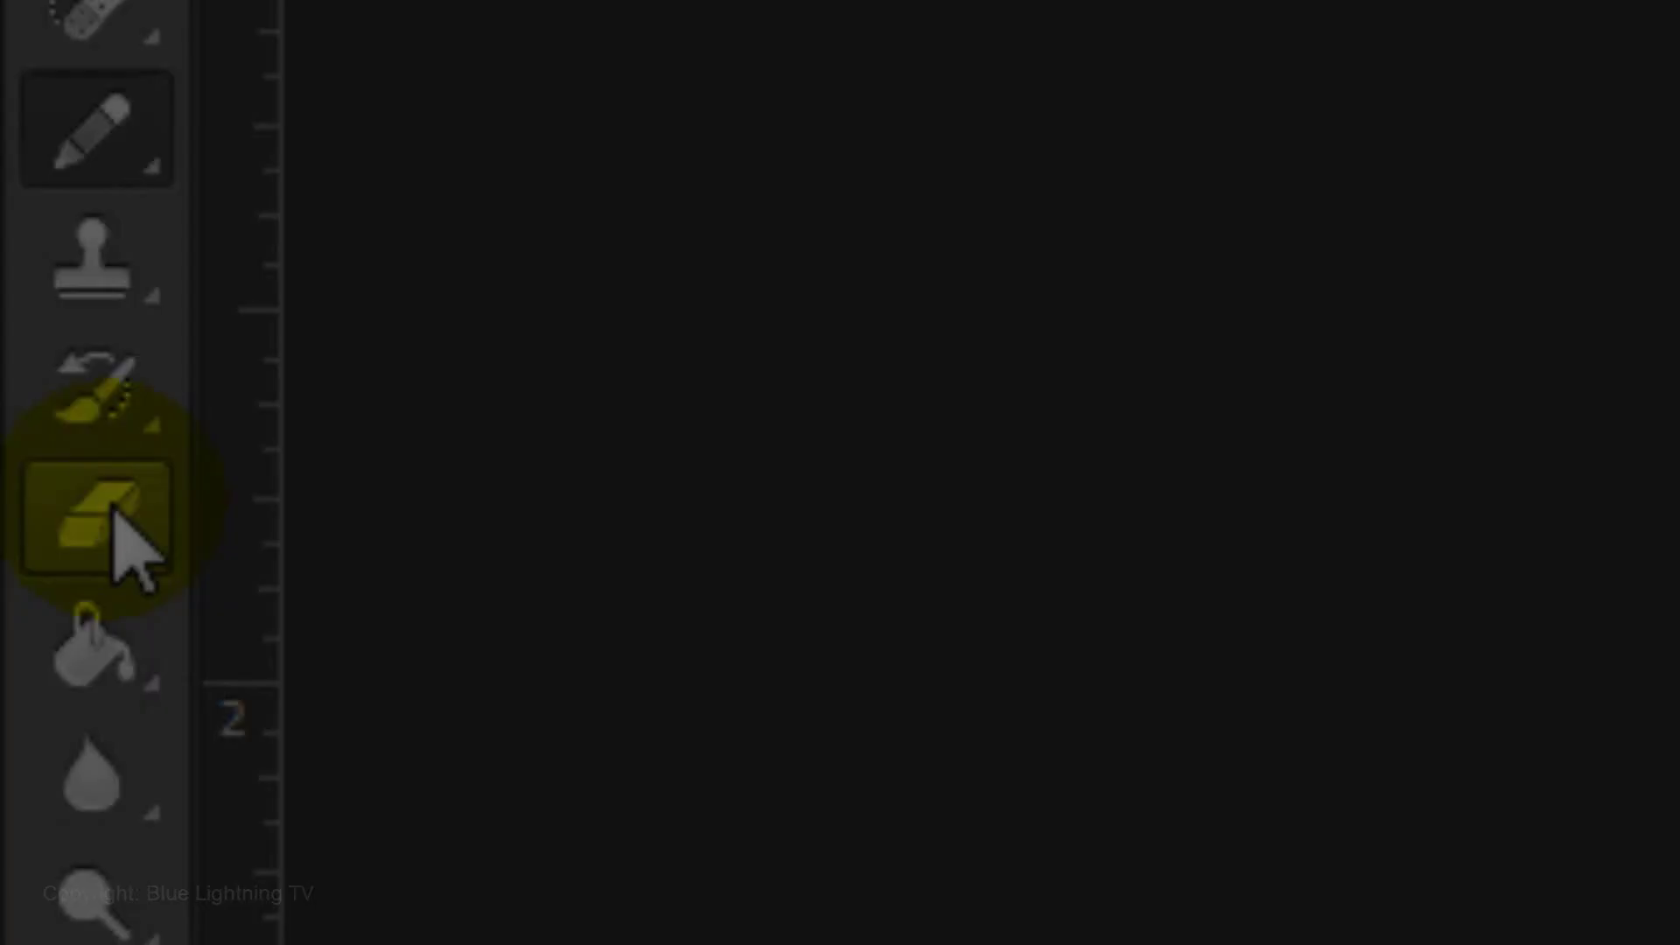
# - Taper the blue stroke's ends with the Eraser and move it up under the tree
pyautogui.click(116, 536)
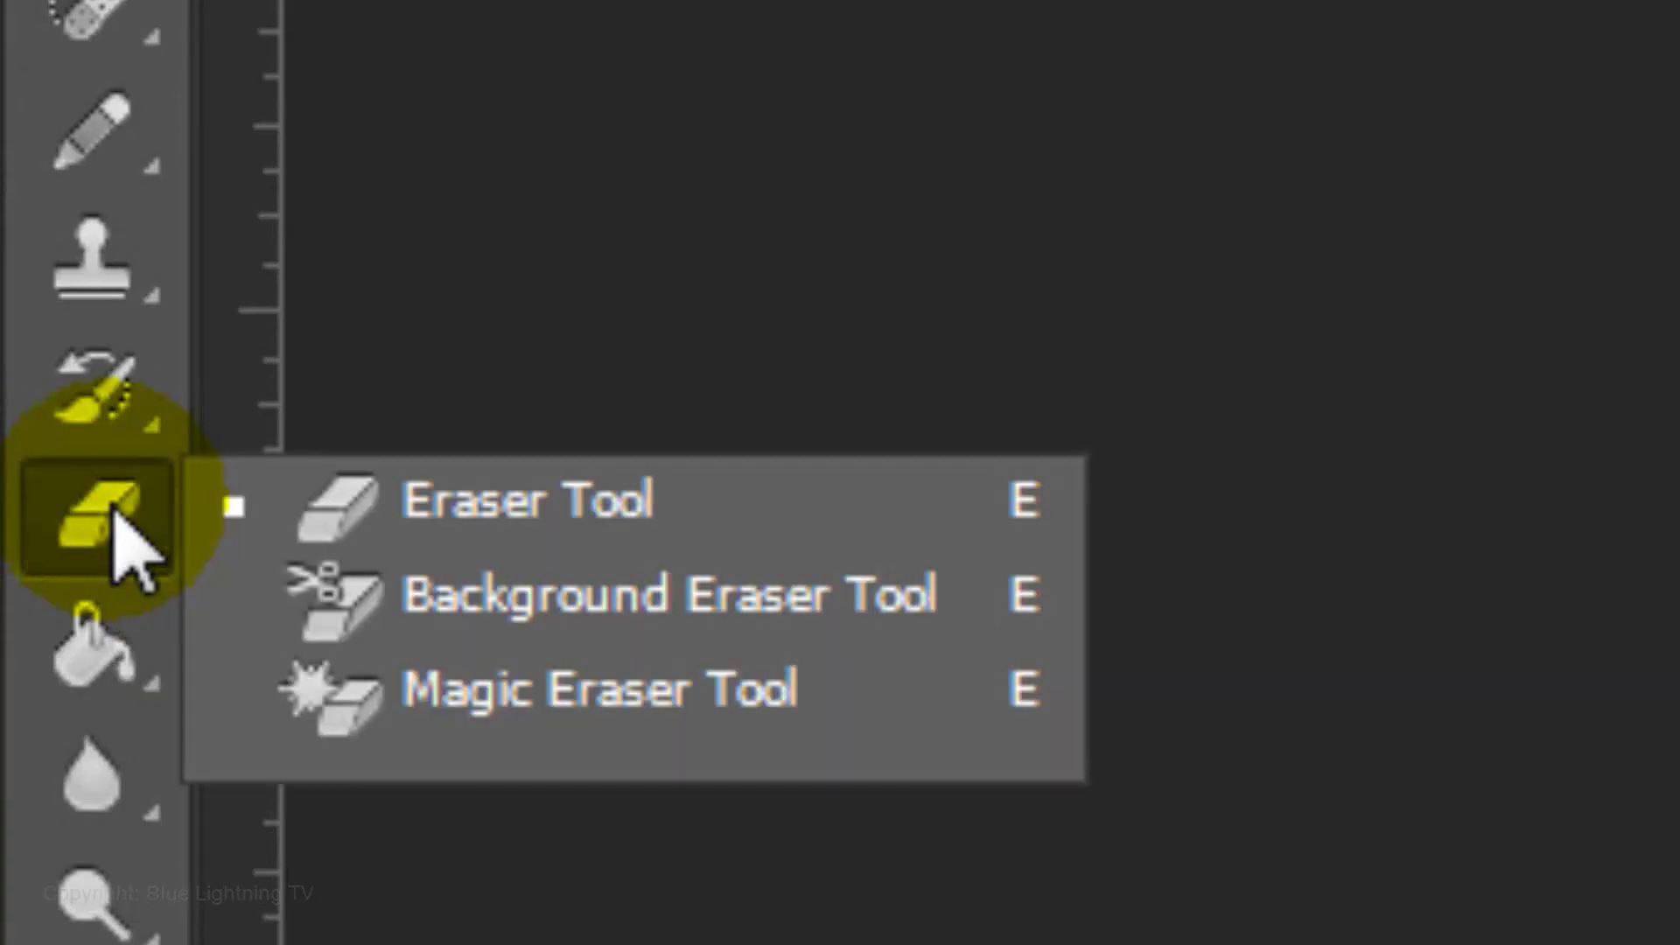
pyautogui.click(652, 542)
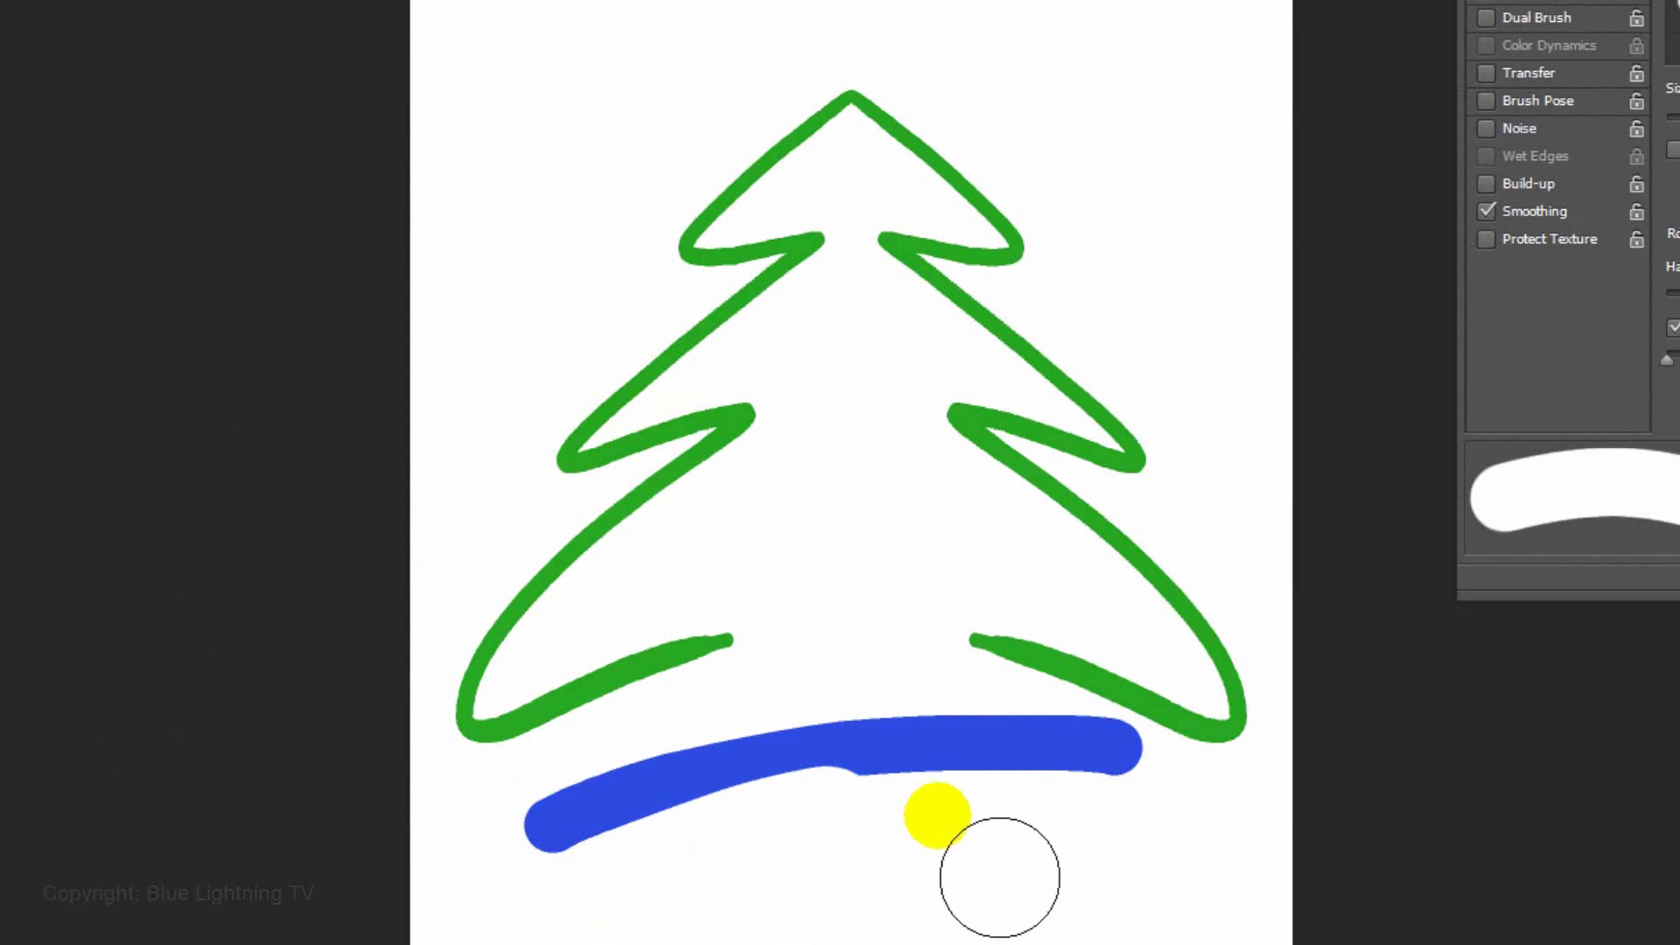
pyautogui.moveTo(936, 814); pyautogui.dragTo(1085, 787)
pyautogui.moveTo(645, 694); pyautogui.dragTo(1188, 691)
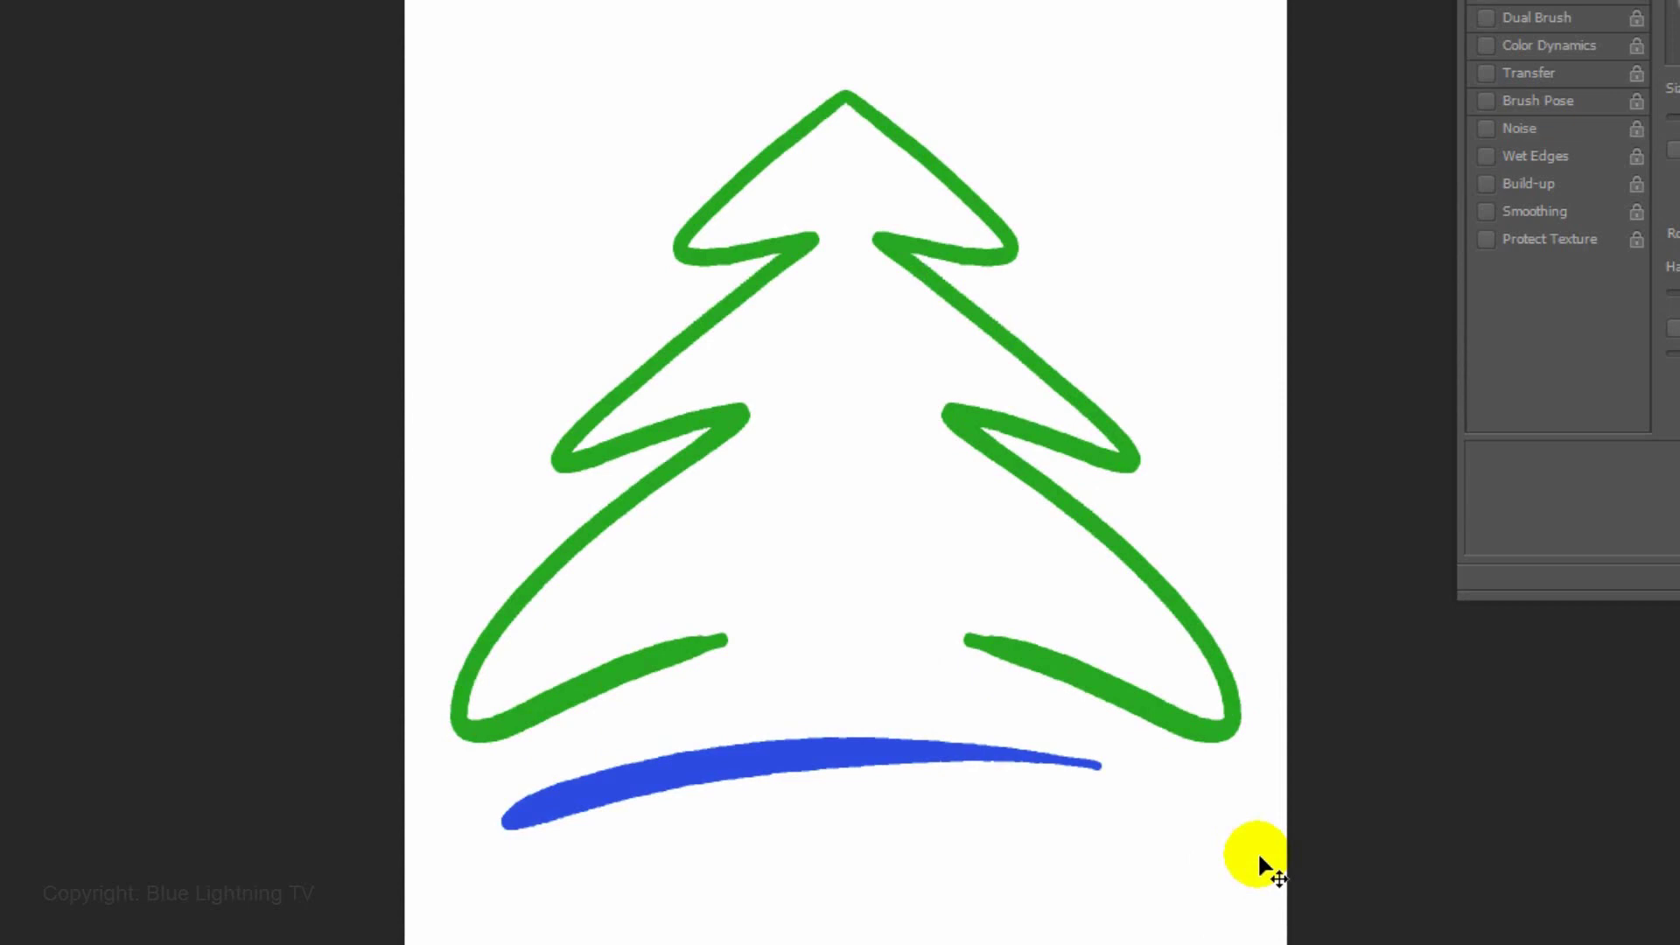
pyautogui.press('v')
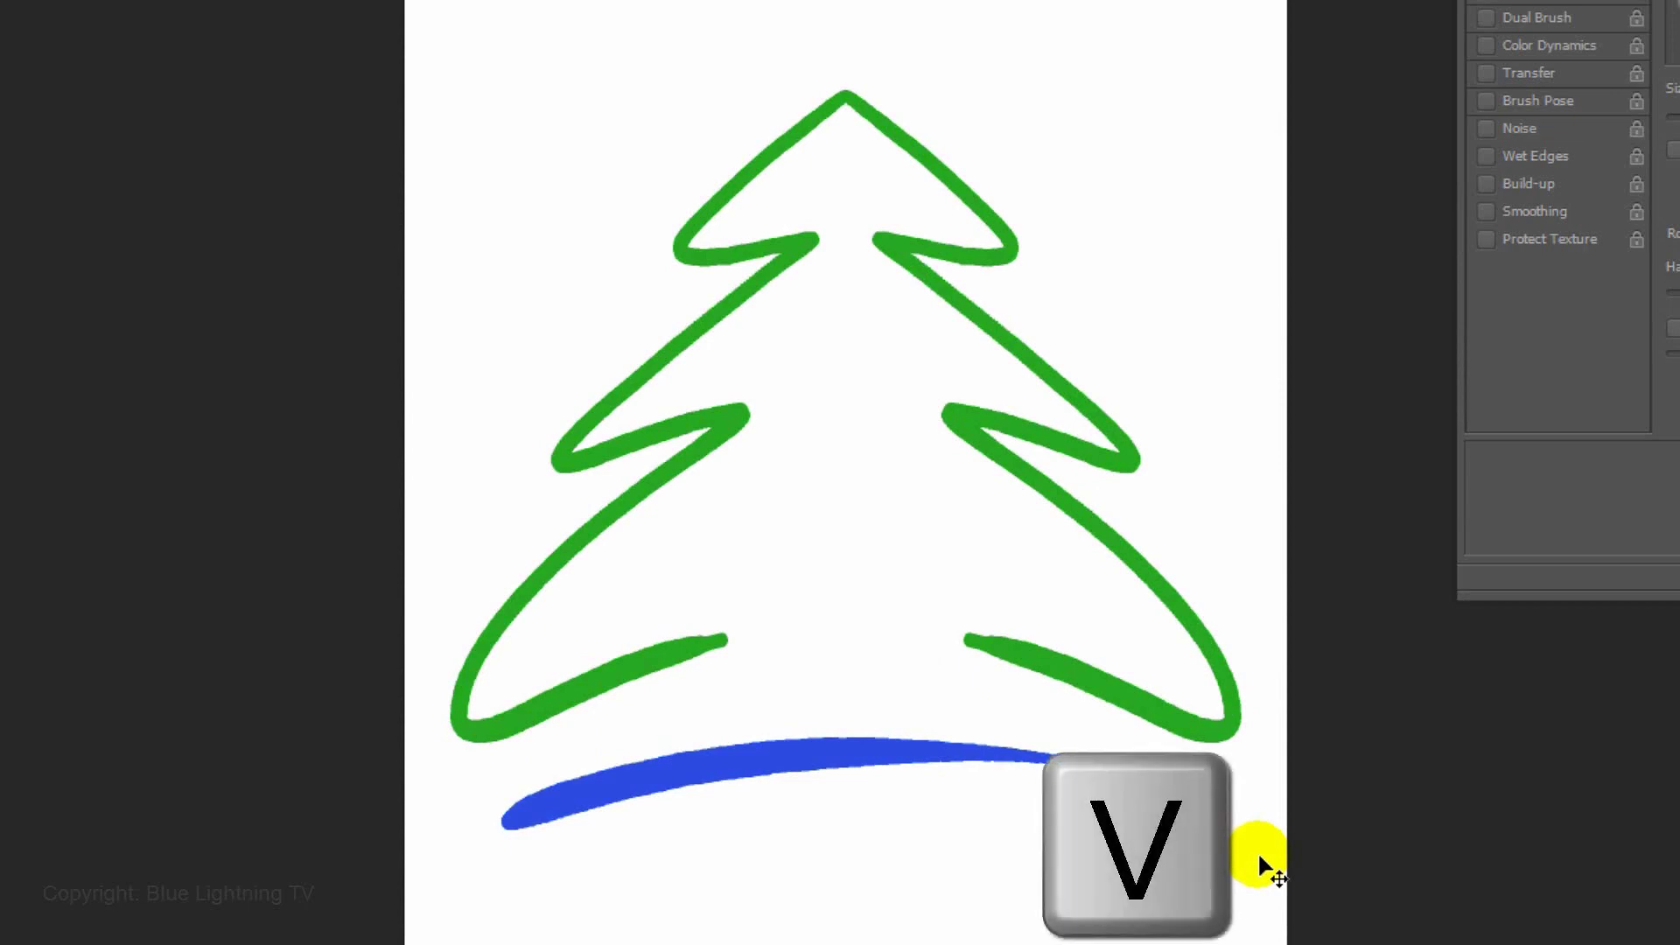
pyautogui.moveTo(724, 776)
pyautogui.mouseDown()
pyautogui.moveTo(750, 761)
pyautogui.moveTo(740, 751)
pyautogui.mouseUp()
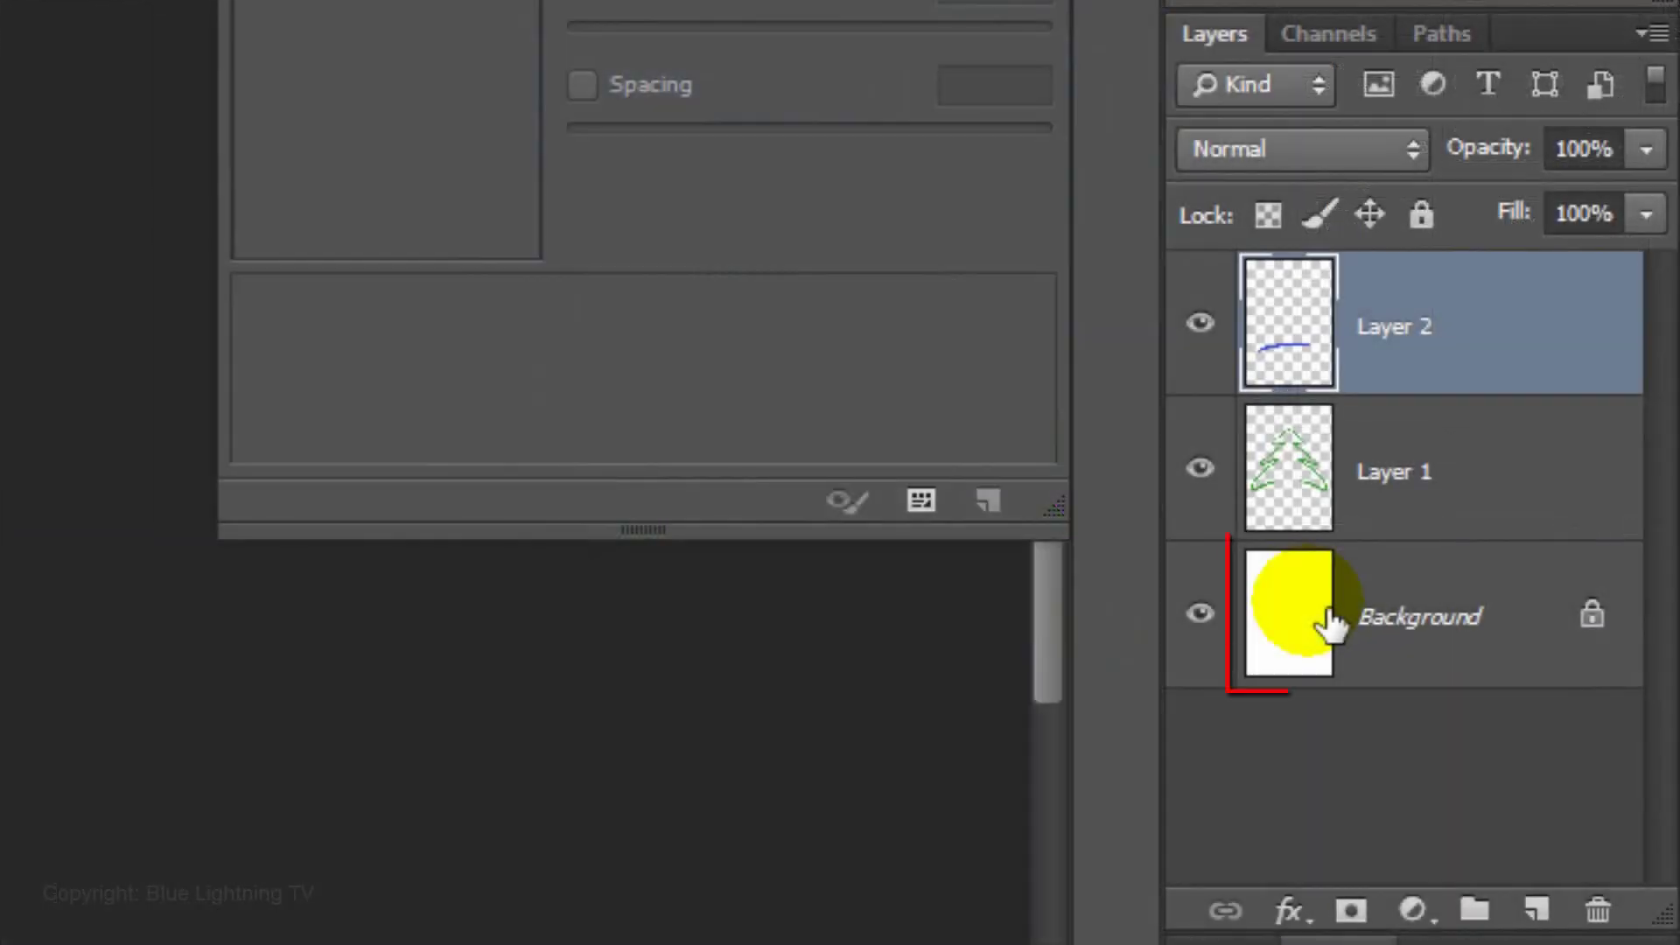
# - Fill the Background with a 77B4FF-to-white gradient dragged straight down from the top
pyautogui.click(1331, 623)
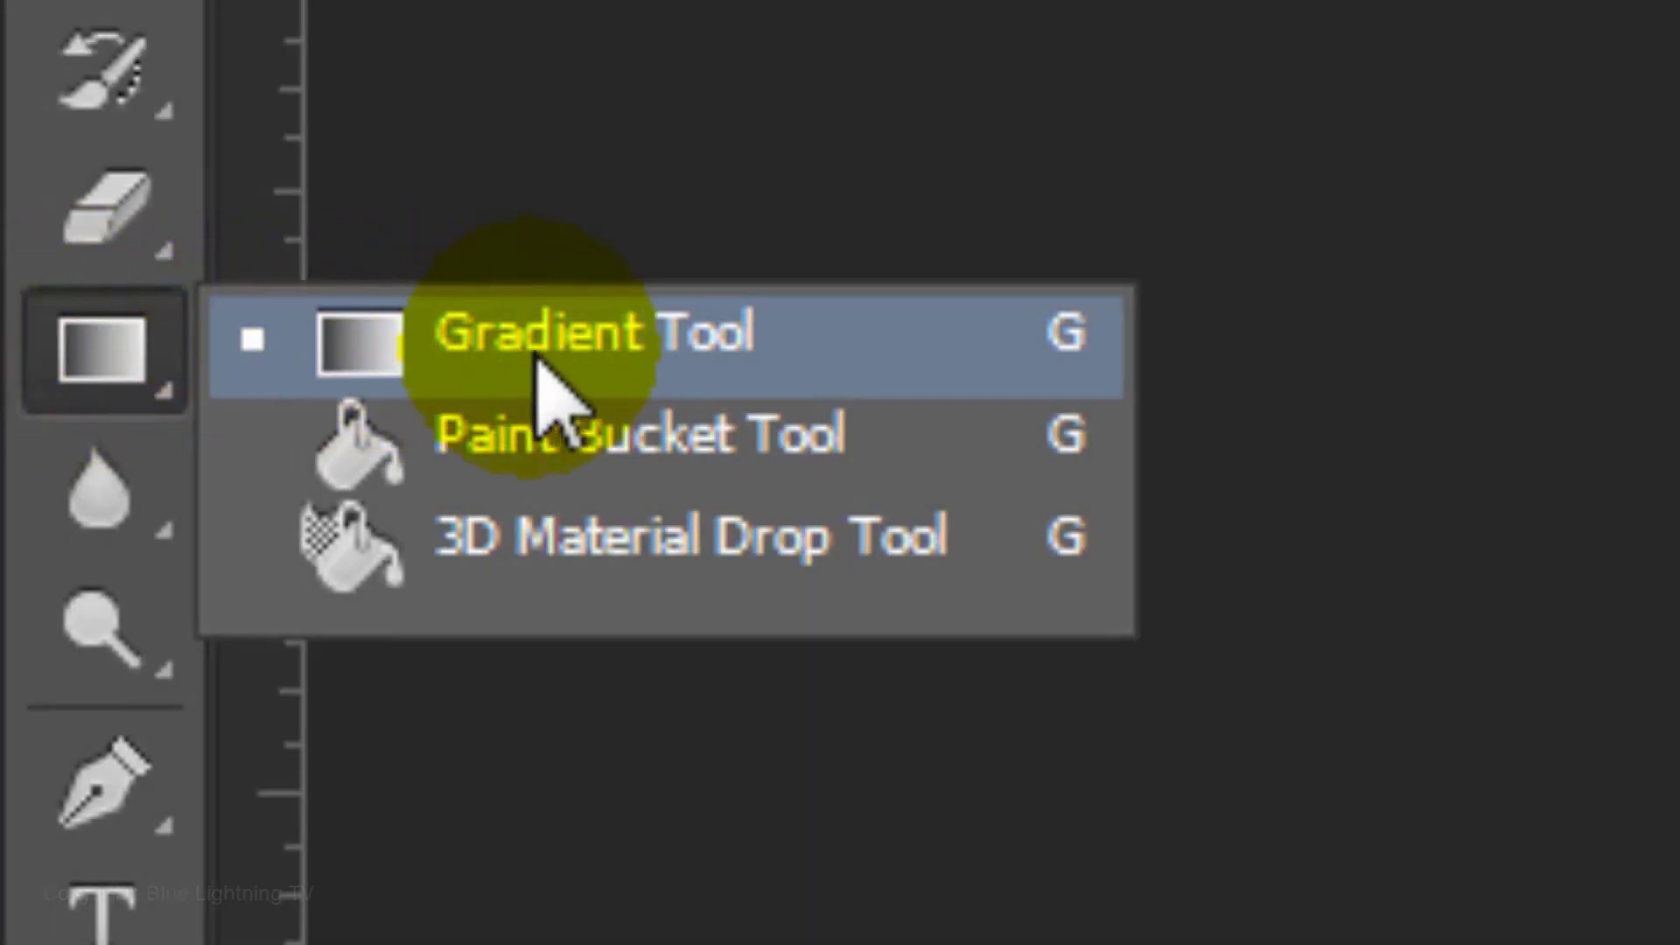
pyautogui.click(538, 372)
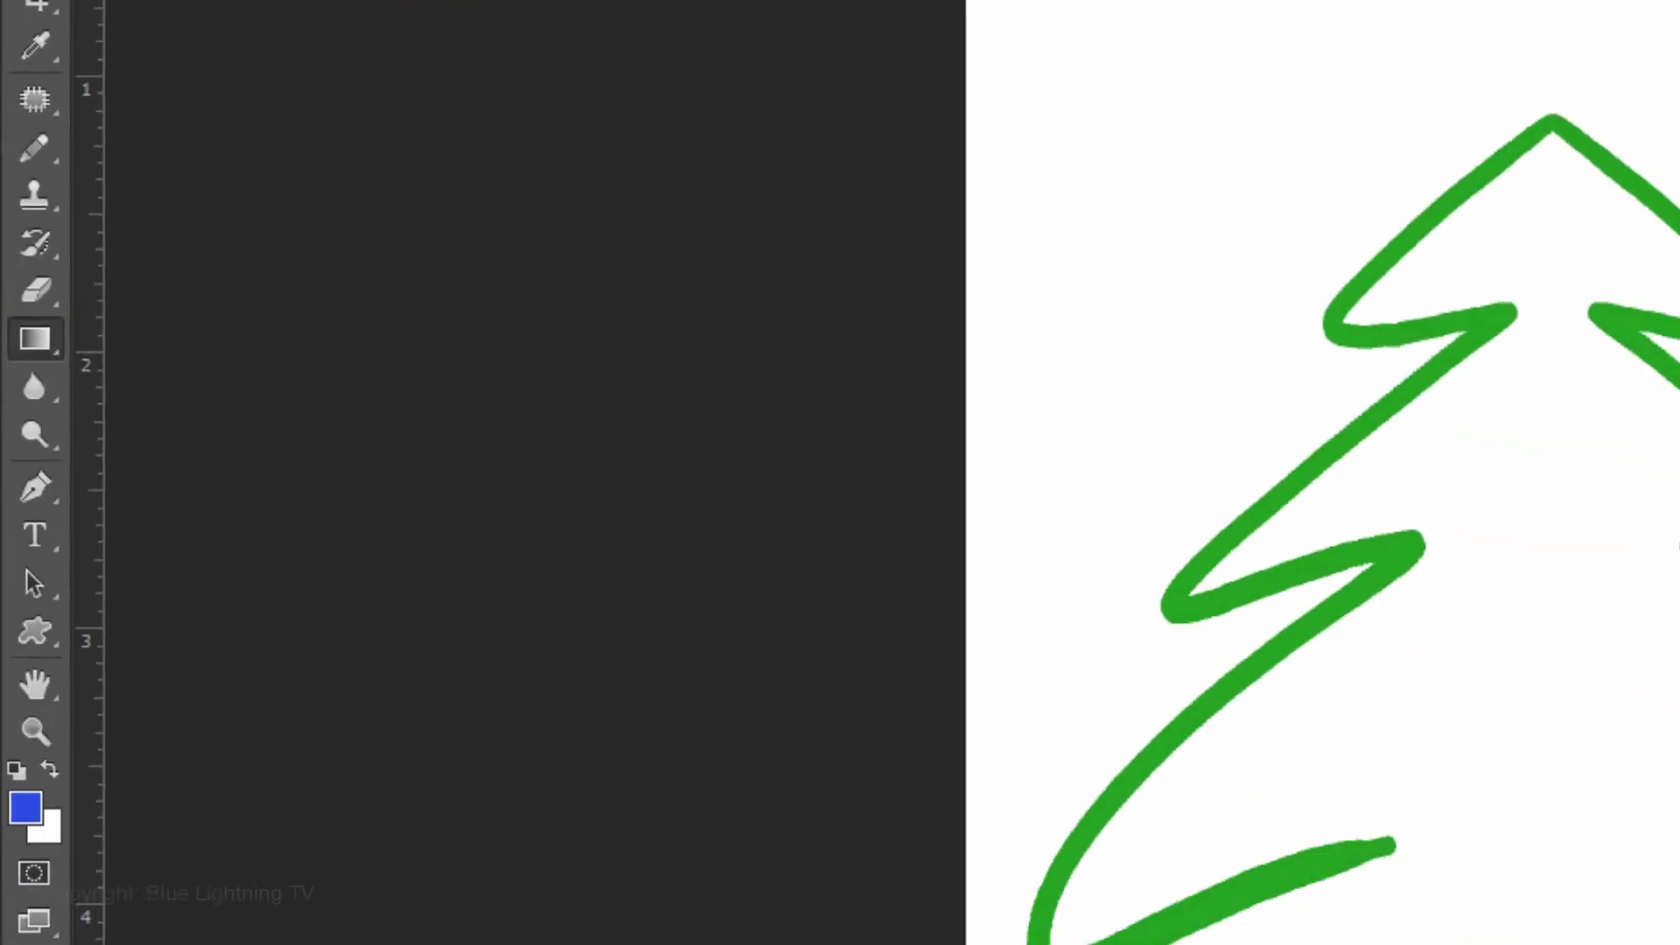
pyautogui.click(442, 189)
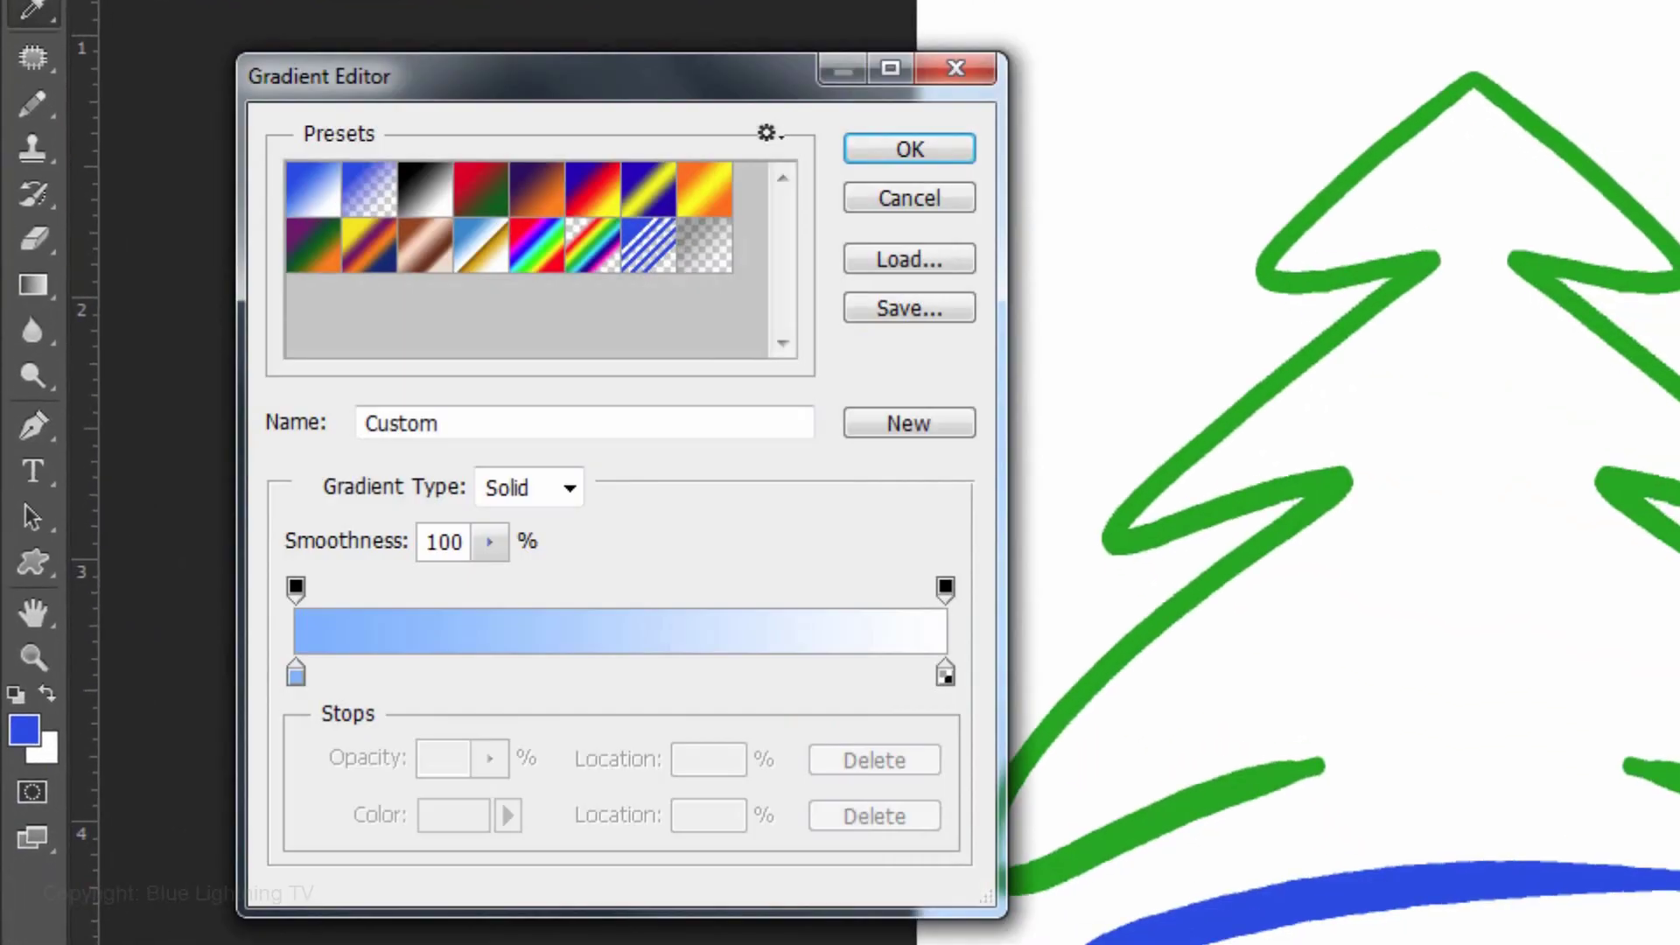
pyautogui.click(296, 676)
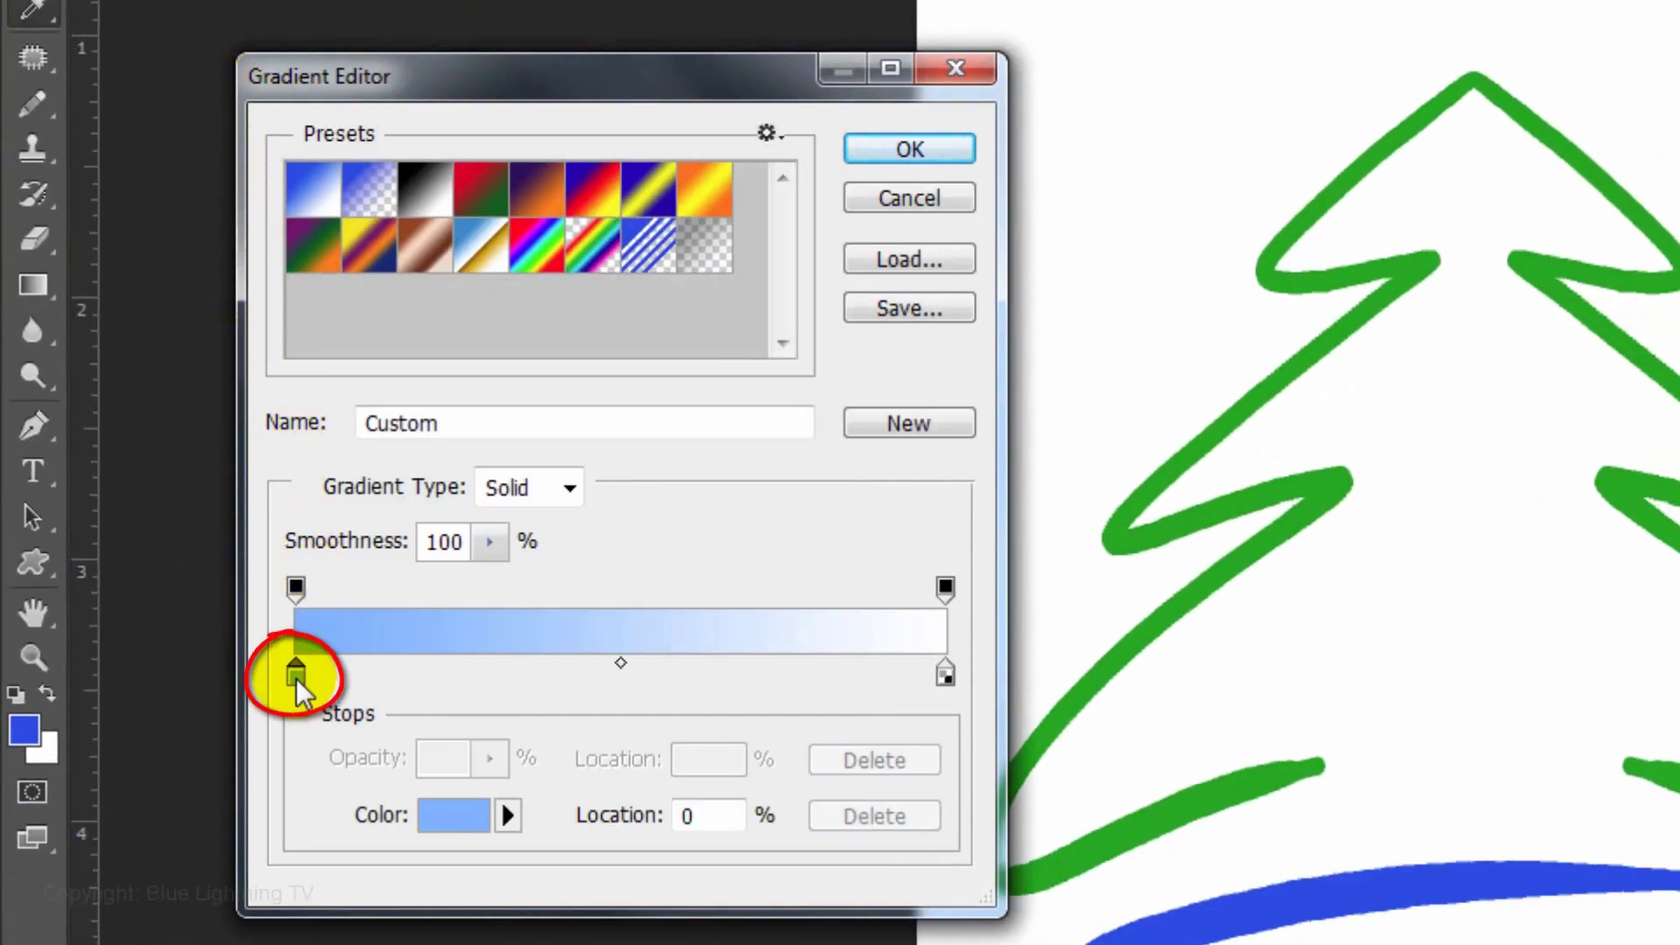
pyautogui.click(454, 818)
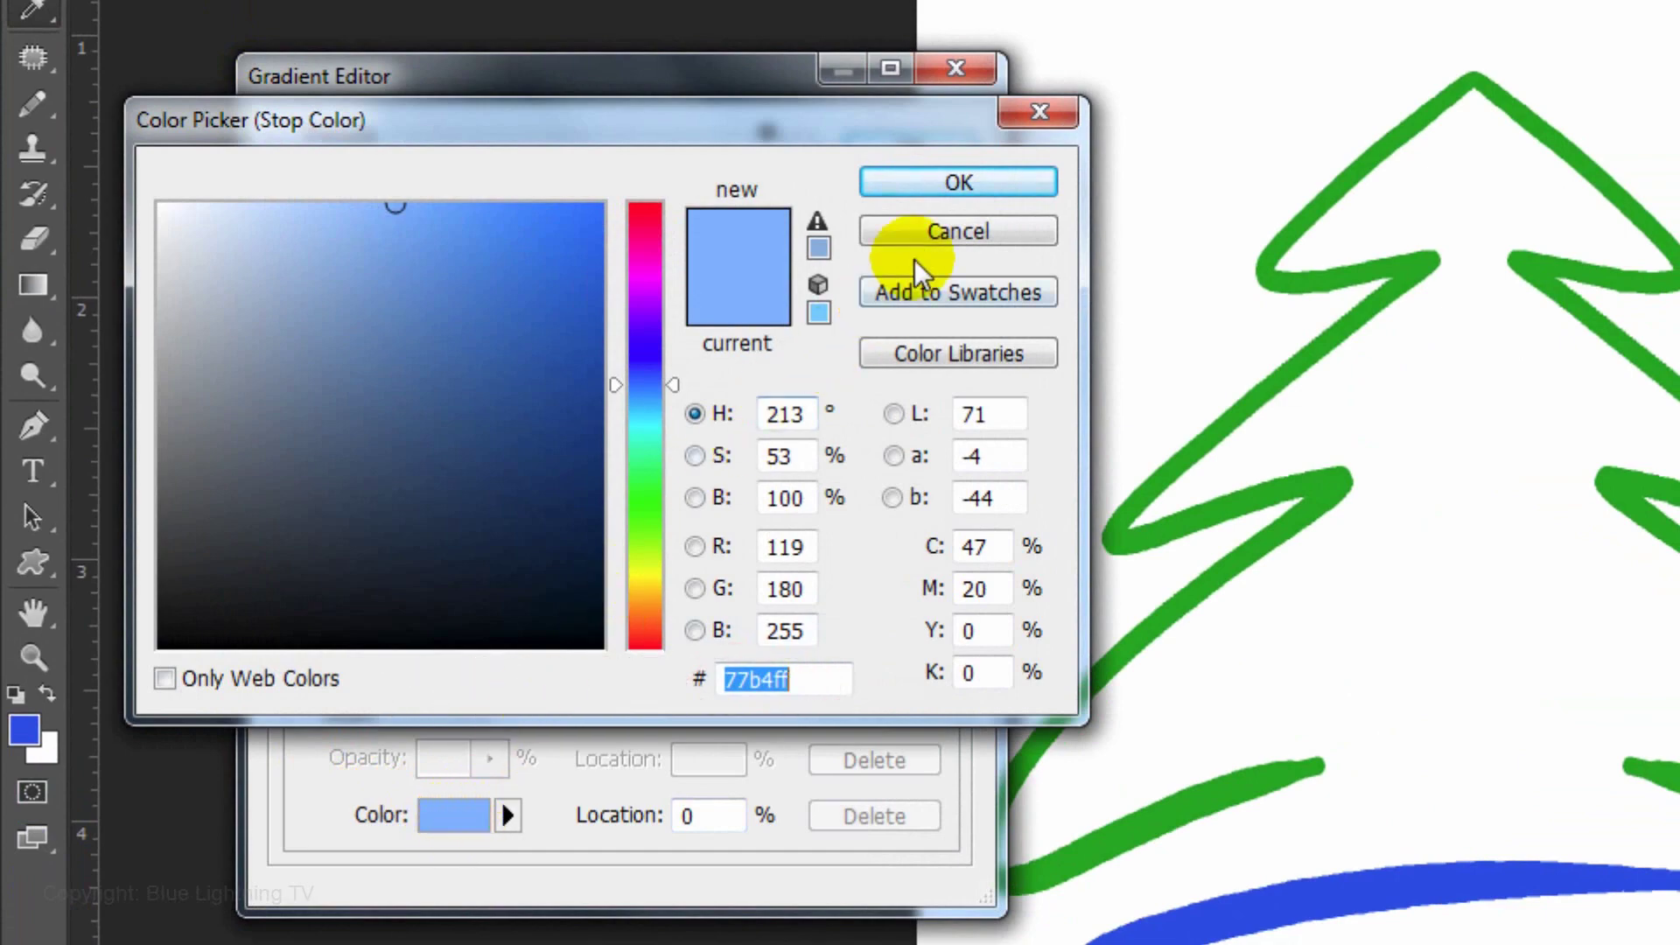
pyautogui.click(974, 170)
pyautogui.click(933, 144)
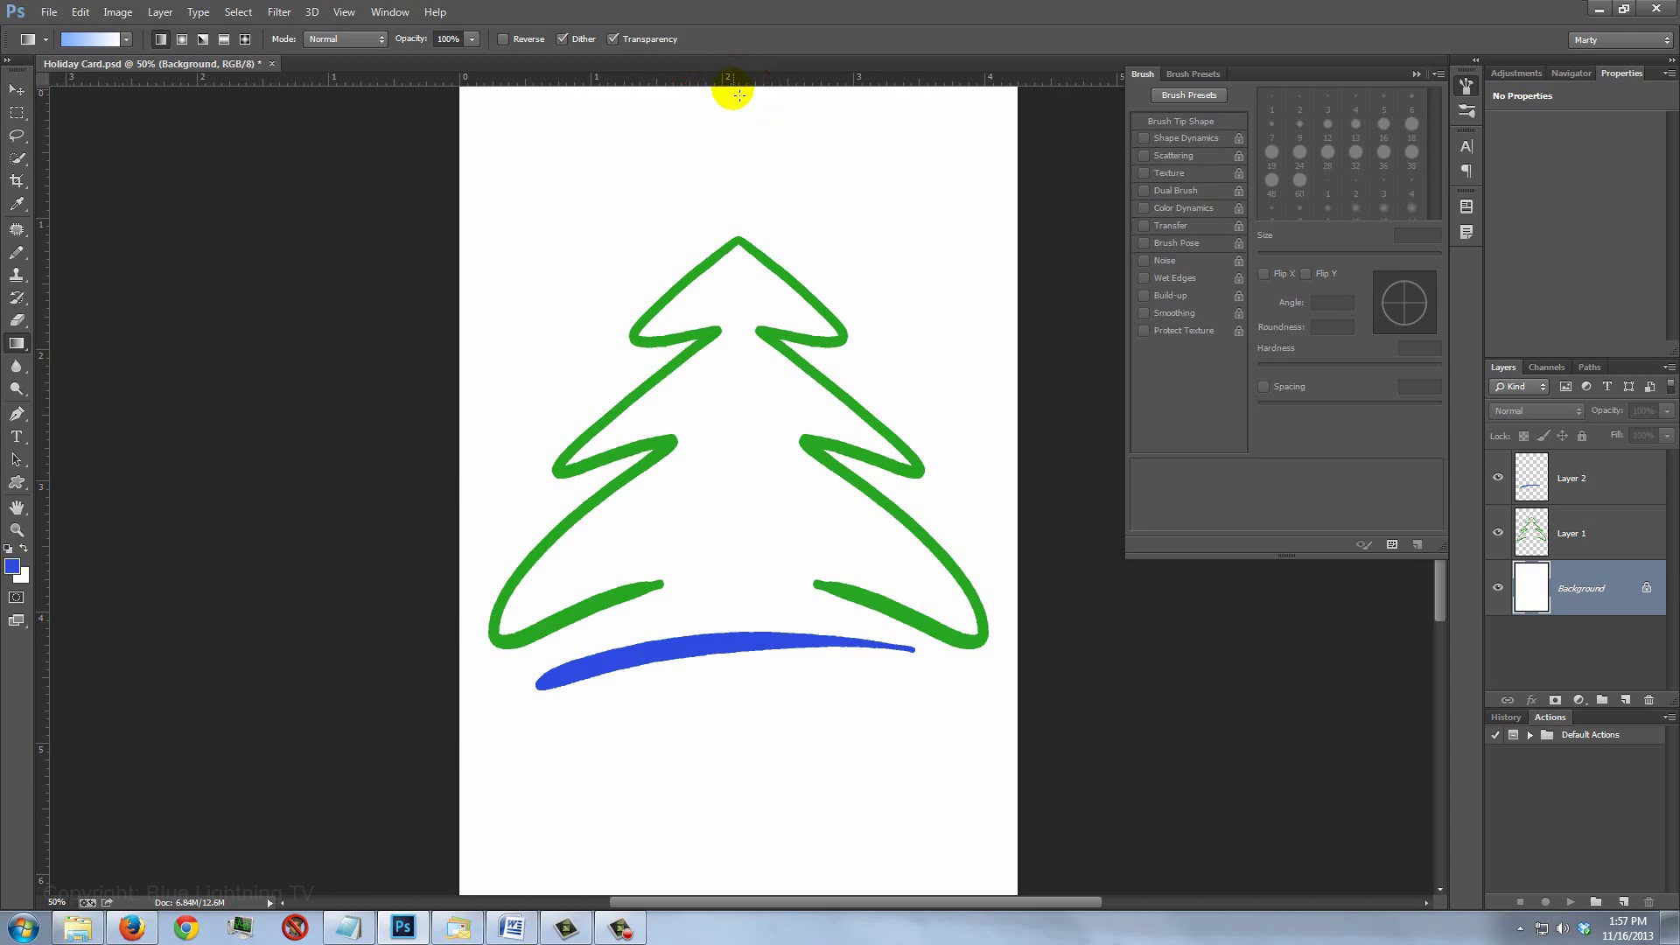
pyautogui.moveTo(733, 88); pyautogui.dragTo(740, 594)
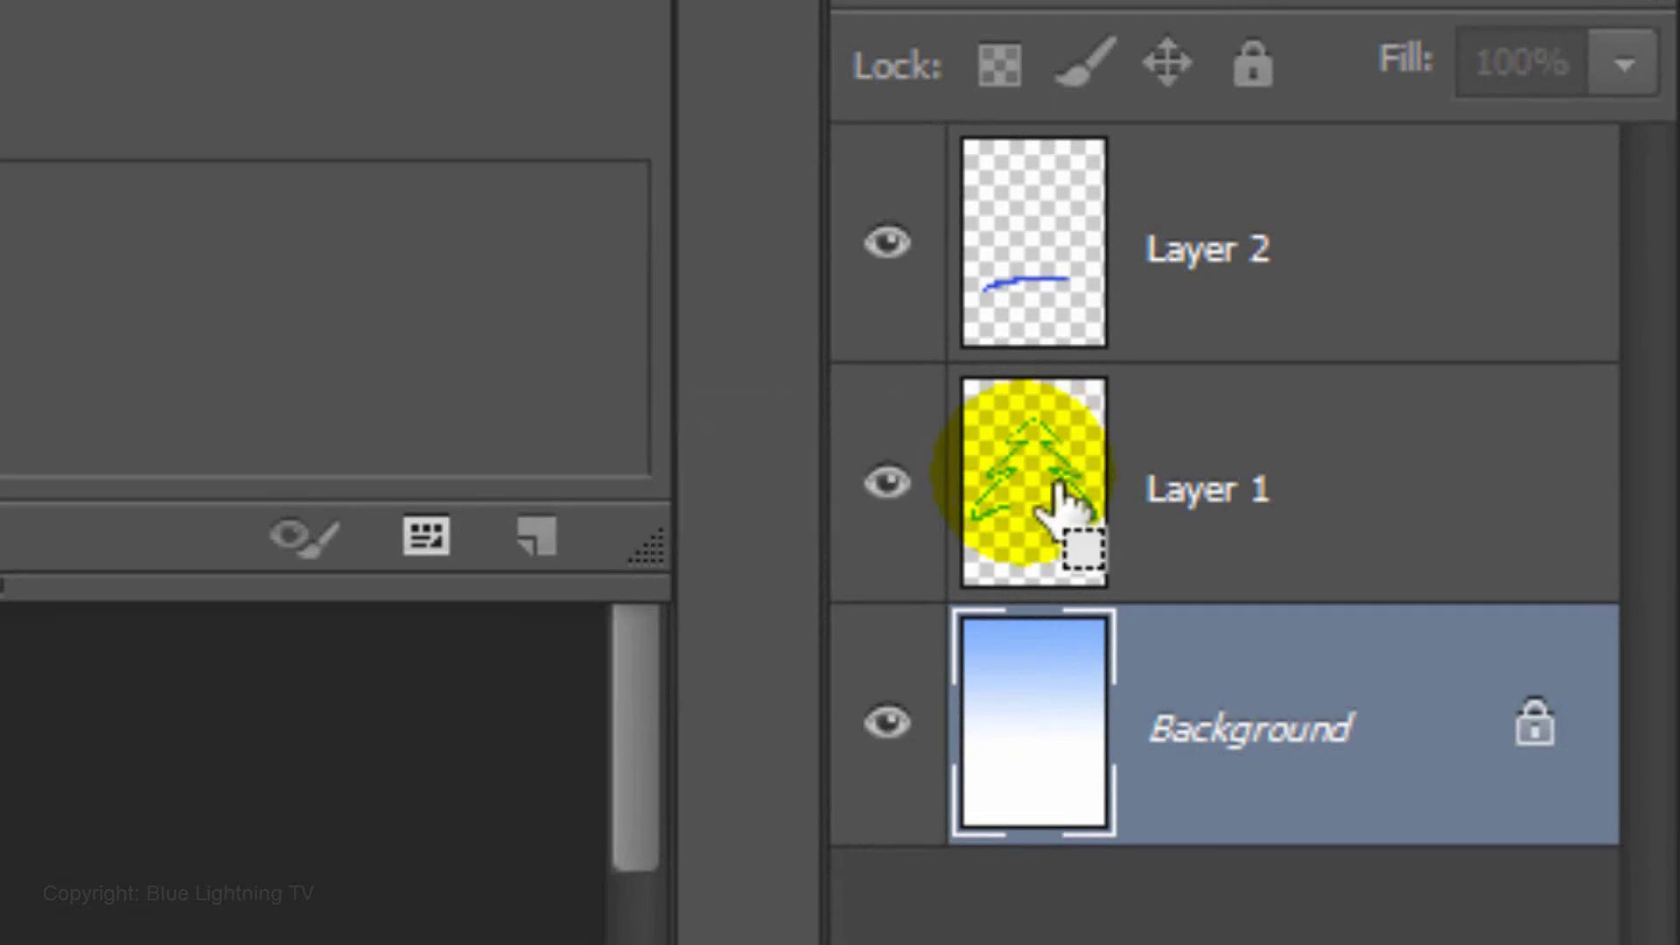
# - Select the tree's inside from its inverted outline with a Quick Mask fix, and fill it white
pyautogui.keyDown('ctrl'); pyautogui.click(1062, 503); pyautogui.keyUp('ctrl')
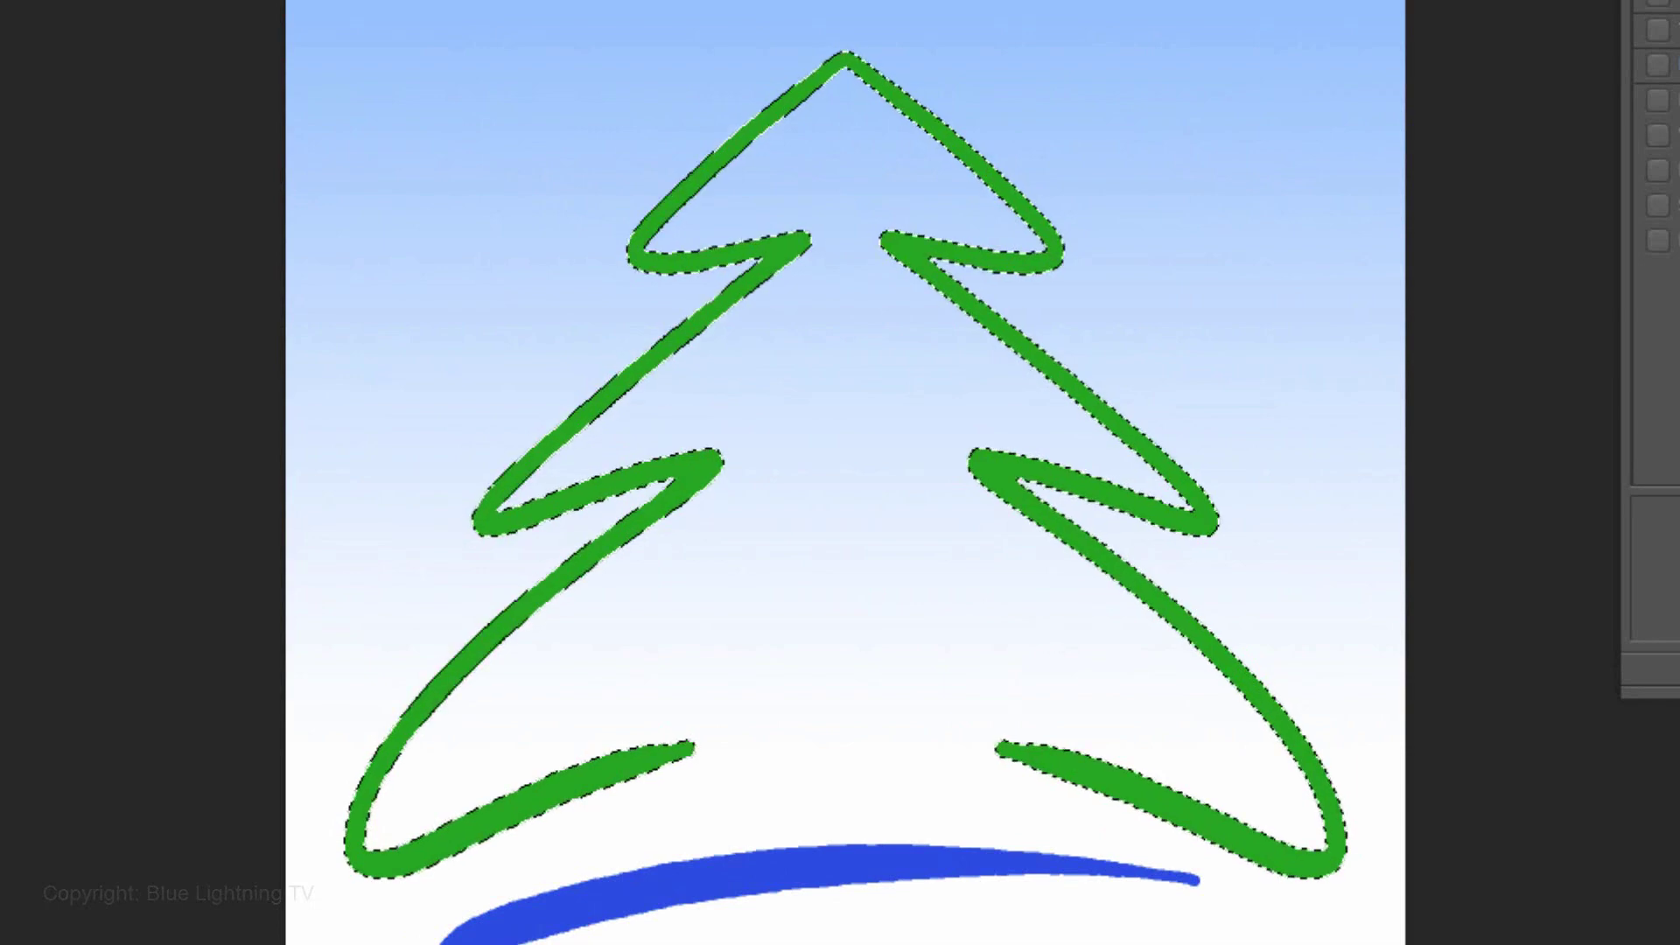
pyautogui.hotkey('ctrl', 'shift', 'i')
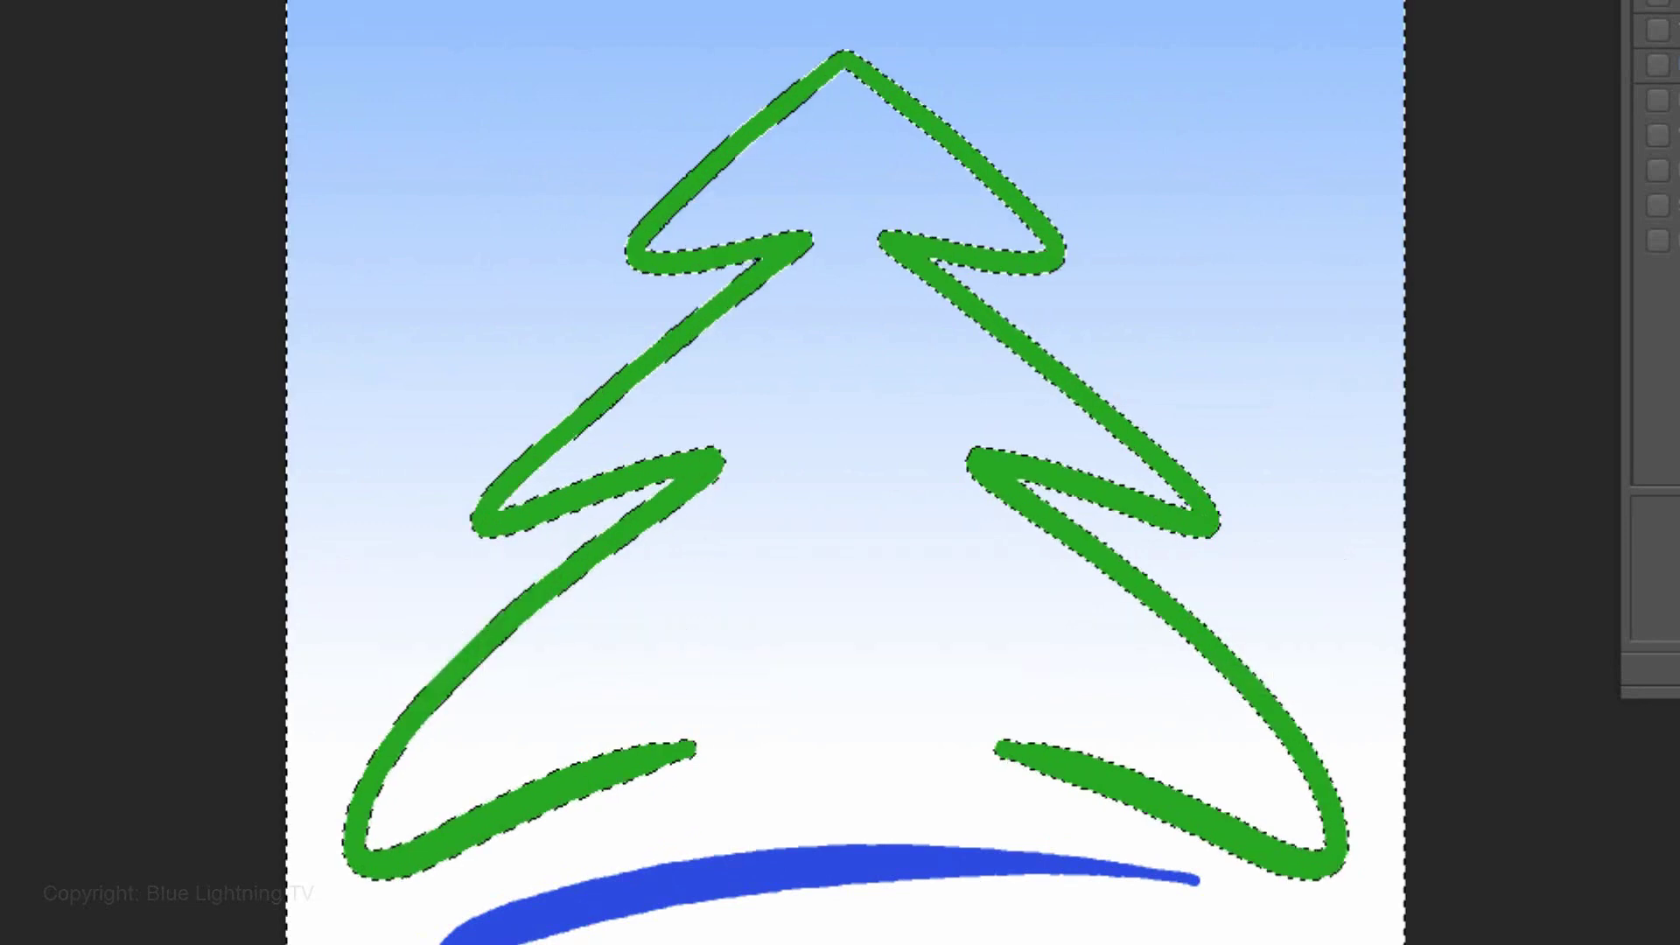
pyautogui.press('q')
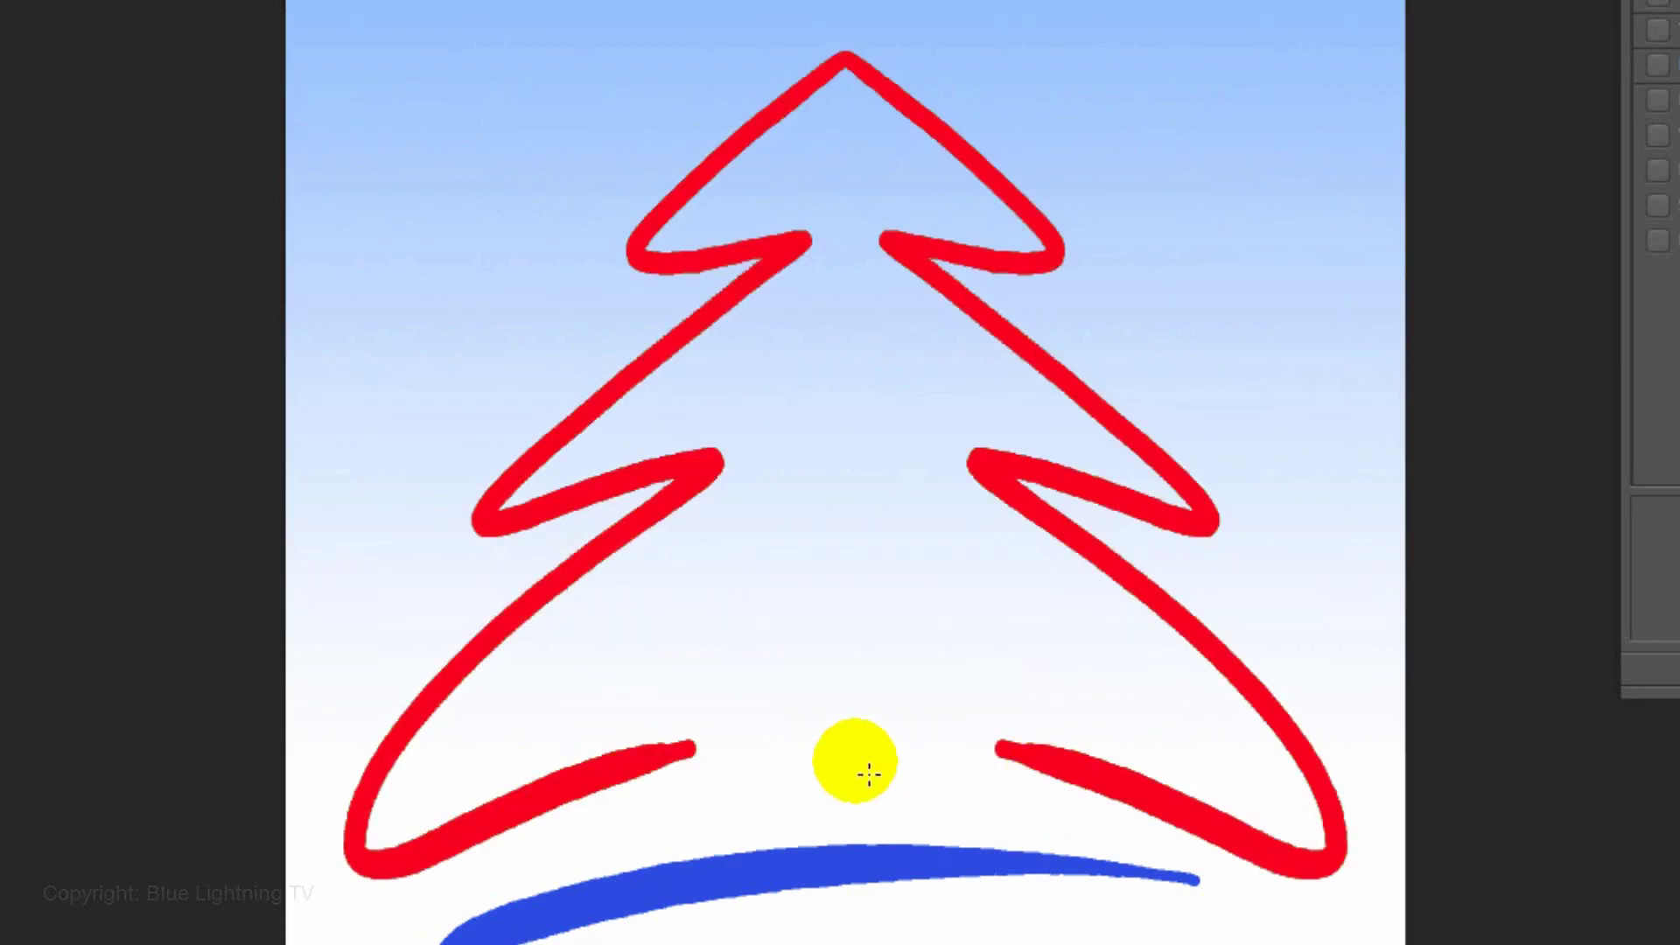
pyautogui.press('b')
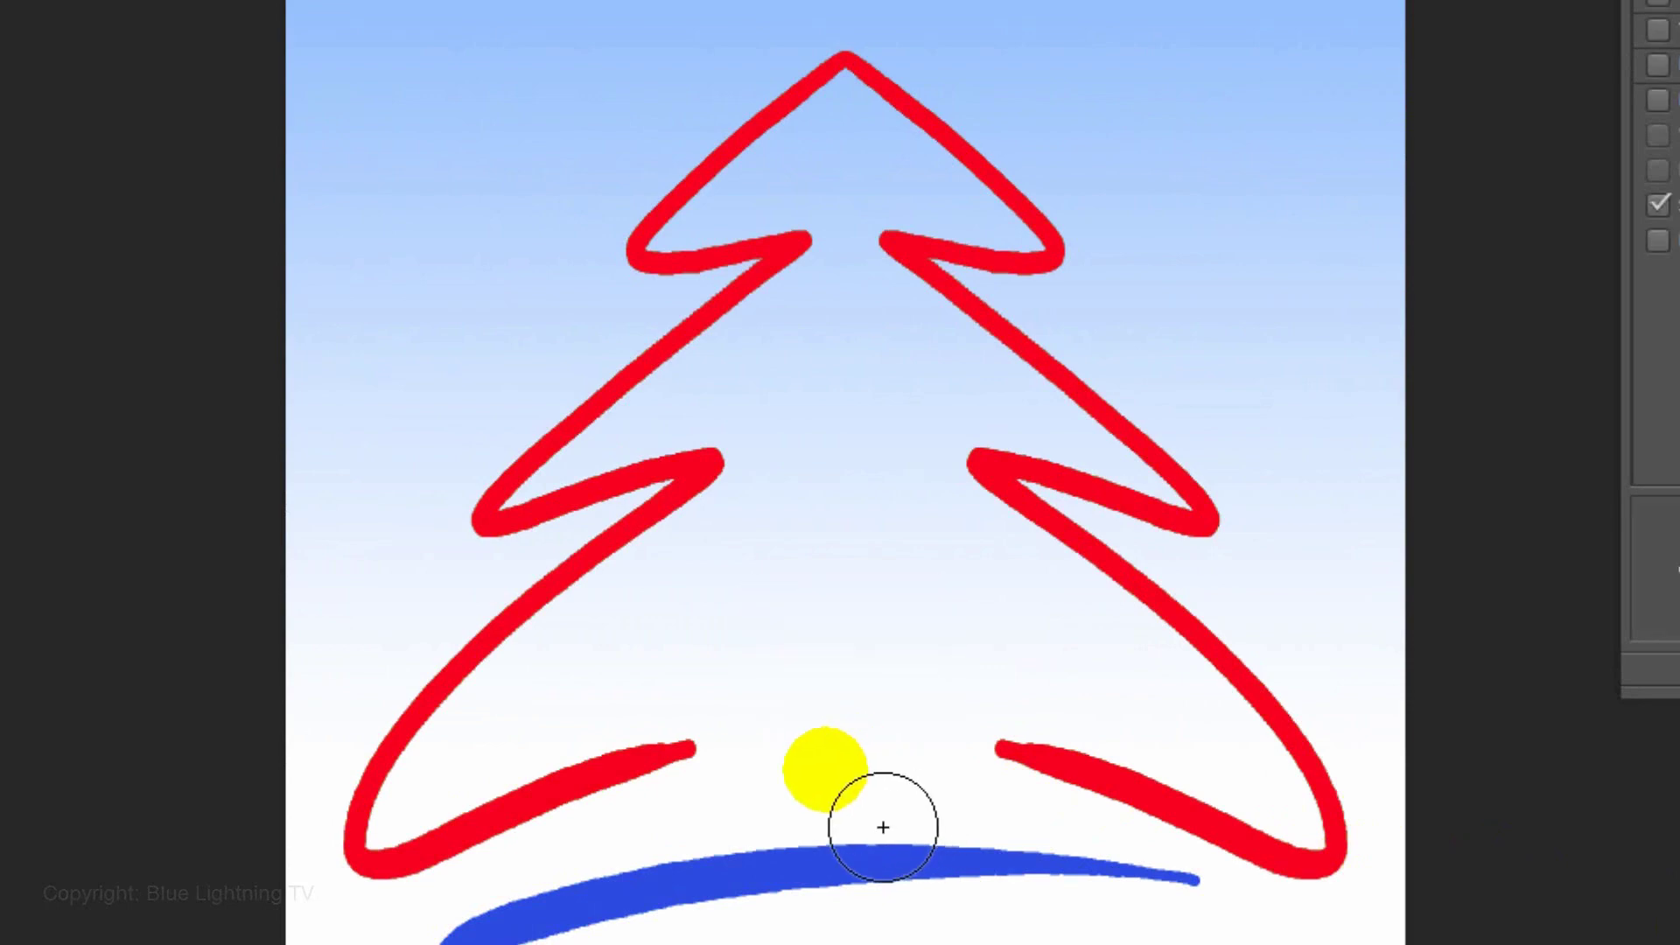
pyautogui.moveTo(695, 887)
pyautogui.mouseDown()
pyautogui.moveTo(762, 866)
pyautogui.moveTo(689, 857)
pyautogui.moveTo(758, 839)
pyautogui.moveTo(1099, 839)
pyautogui.mouseUp()
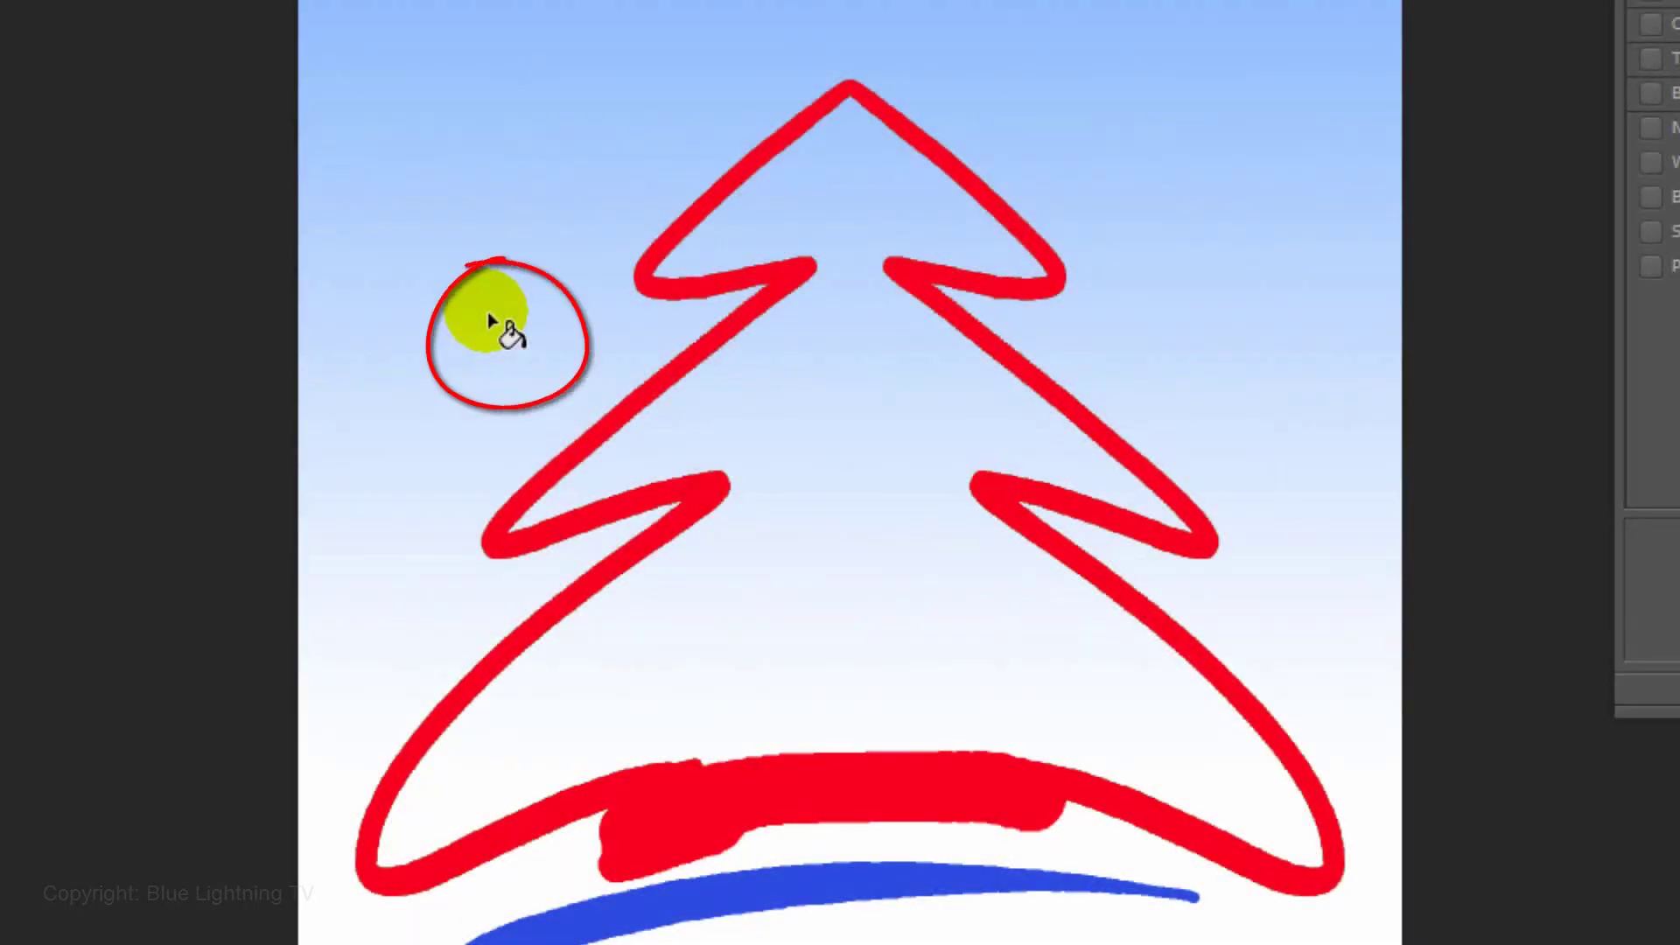
pyautogui.click(553, 300)
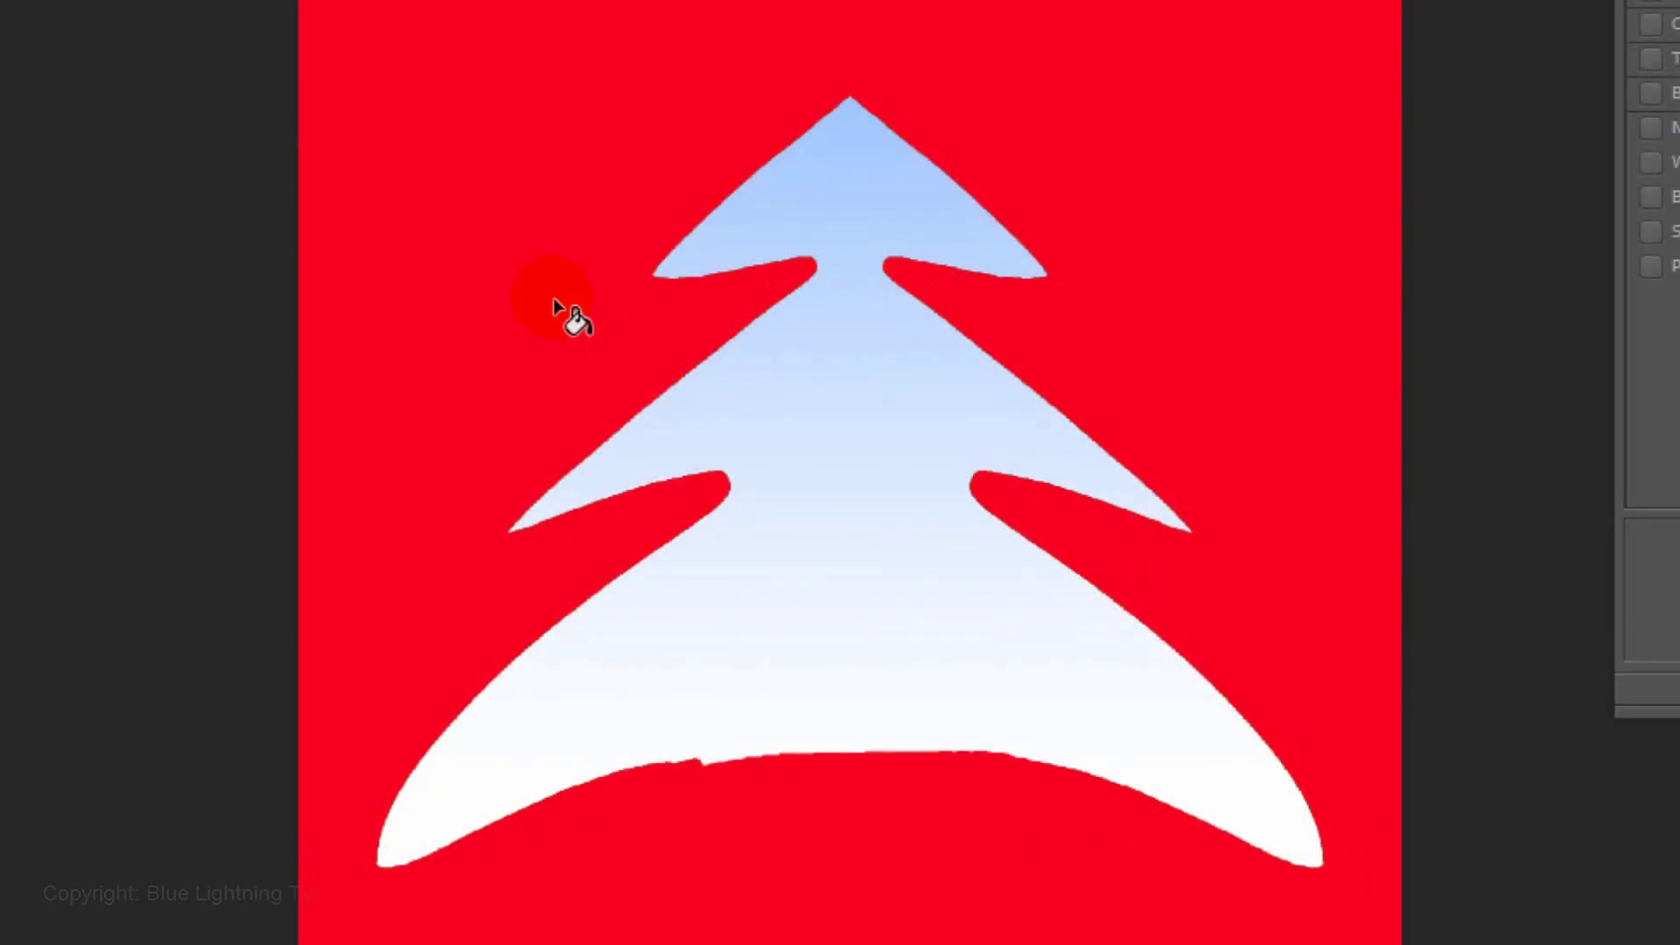
pyautogui.press('q')
pyautogui.press('q')
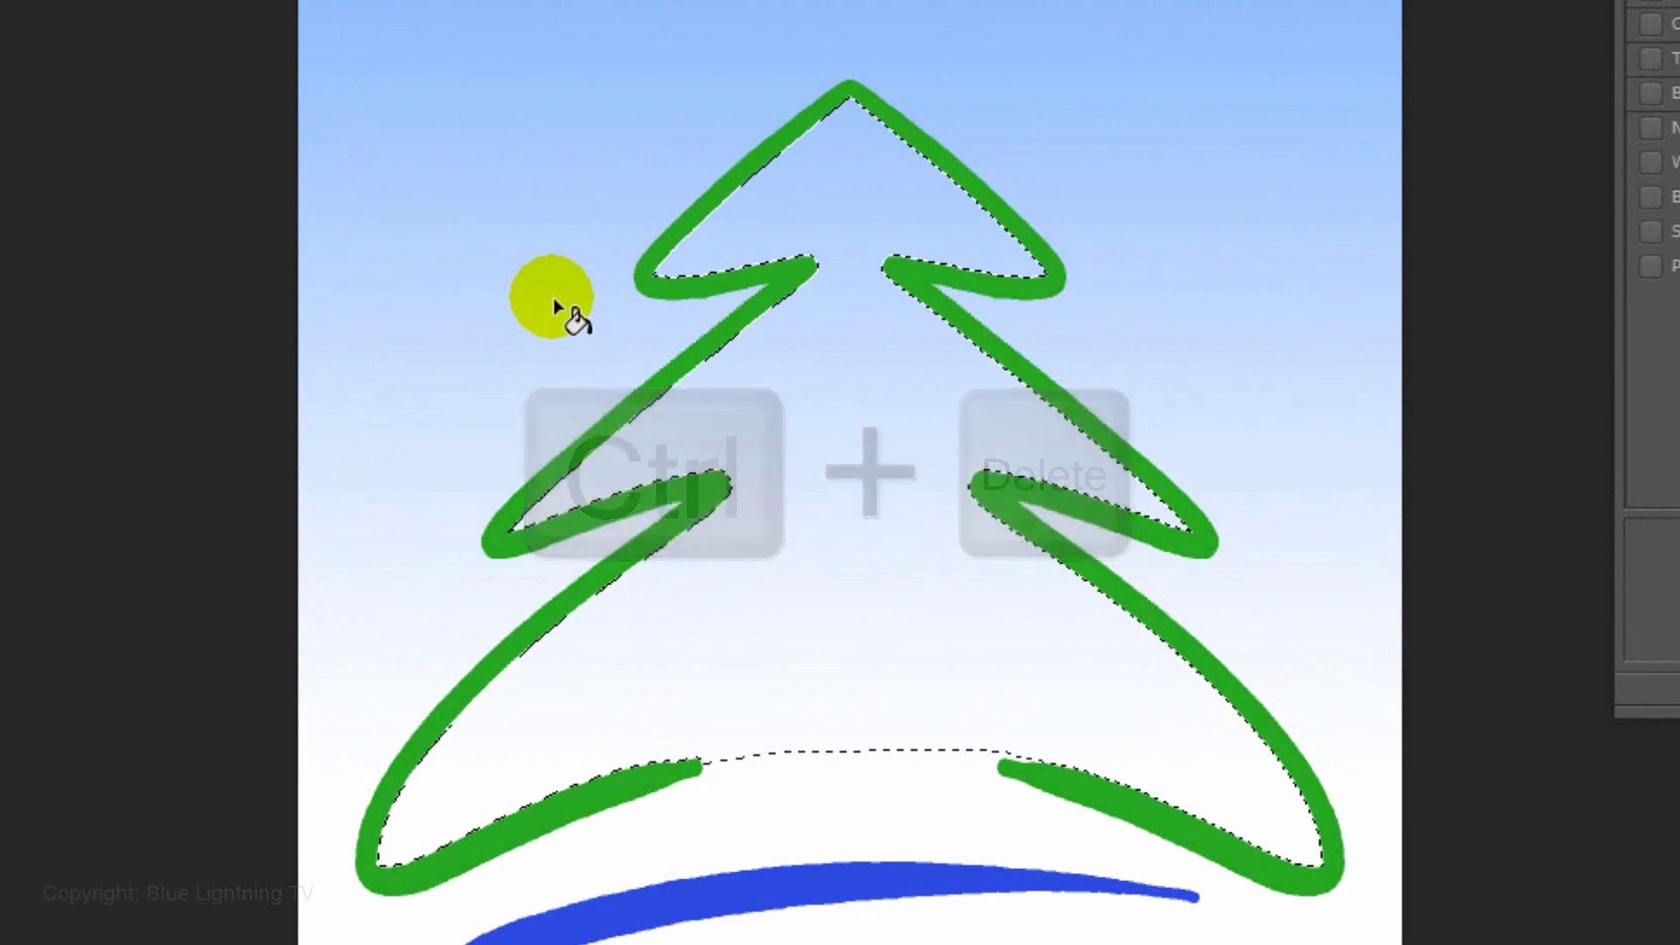
pyautogui.hotkey('ctrl', 'Delete')
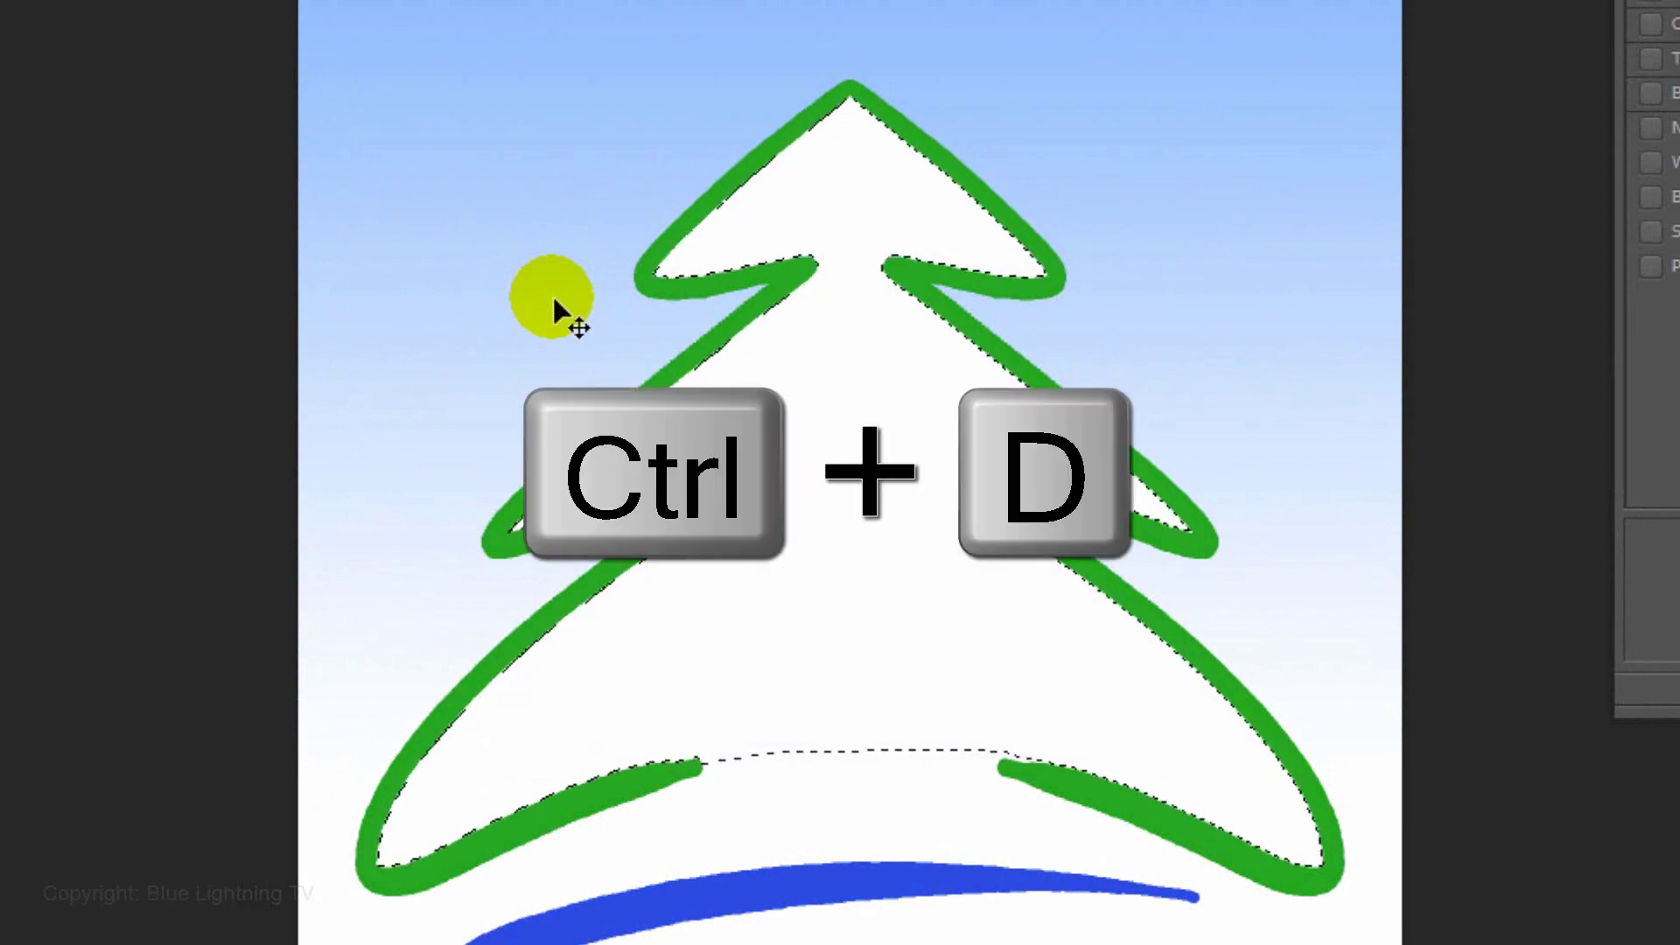
pyautogui.hotkey('ctrl', 'd')
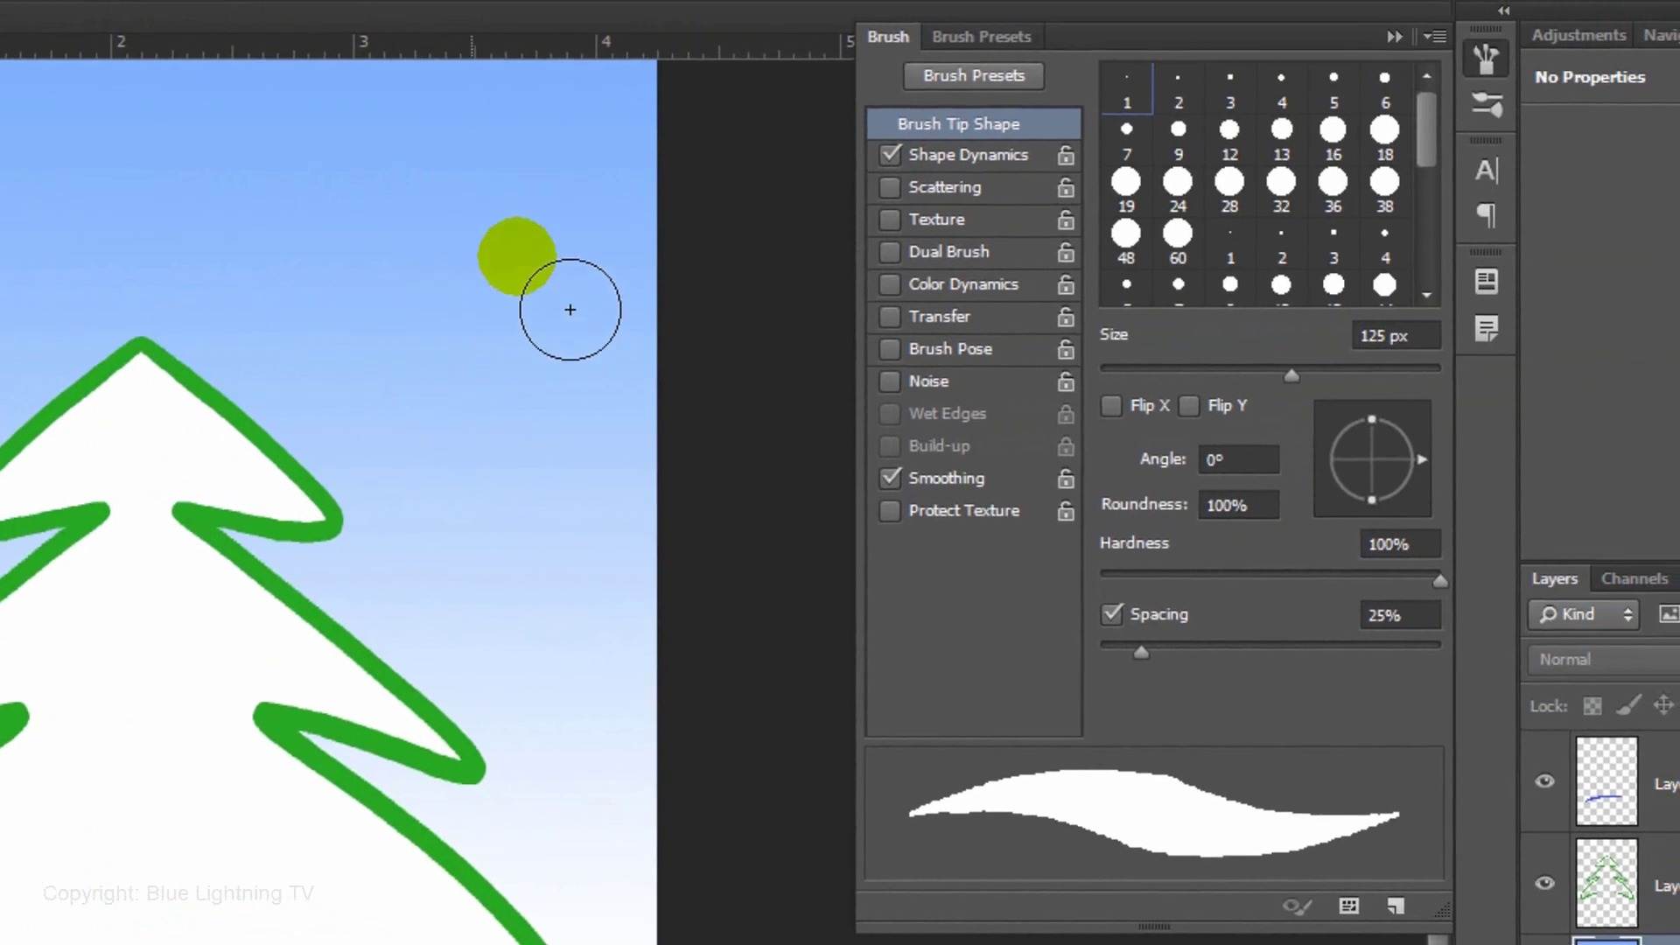
# - Turn off Shape Dynamics and set the brush size to 35 px
pyautogui.click(891, 153)
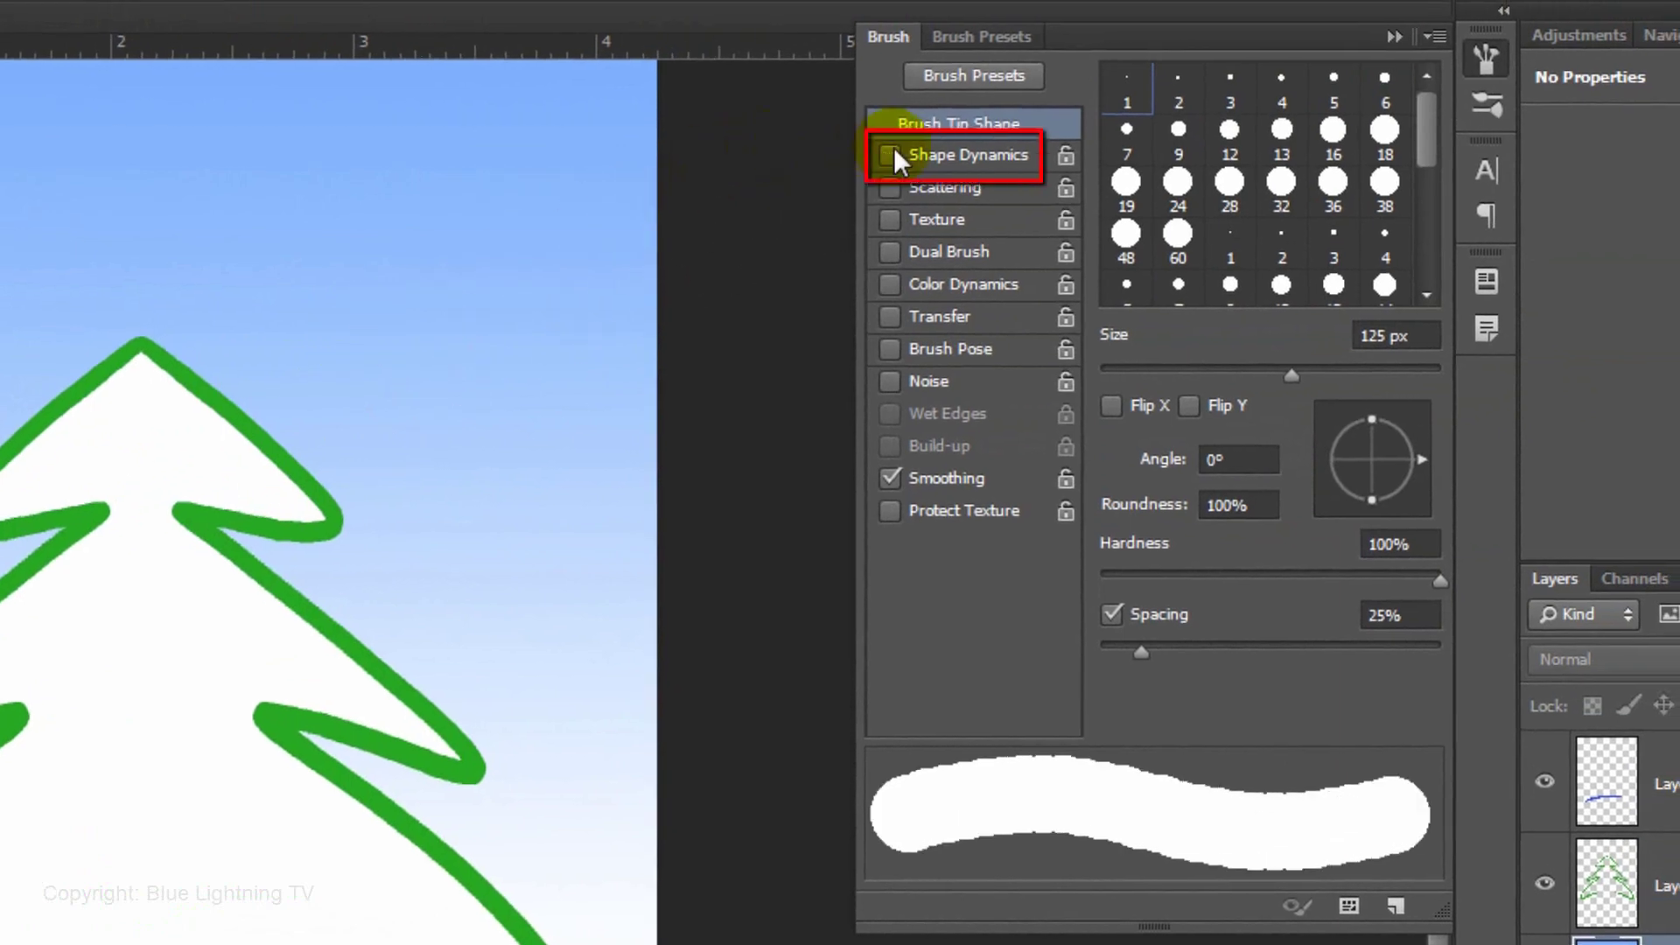
pyautogui.click(1388, 334)
pyautogui.write('35')
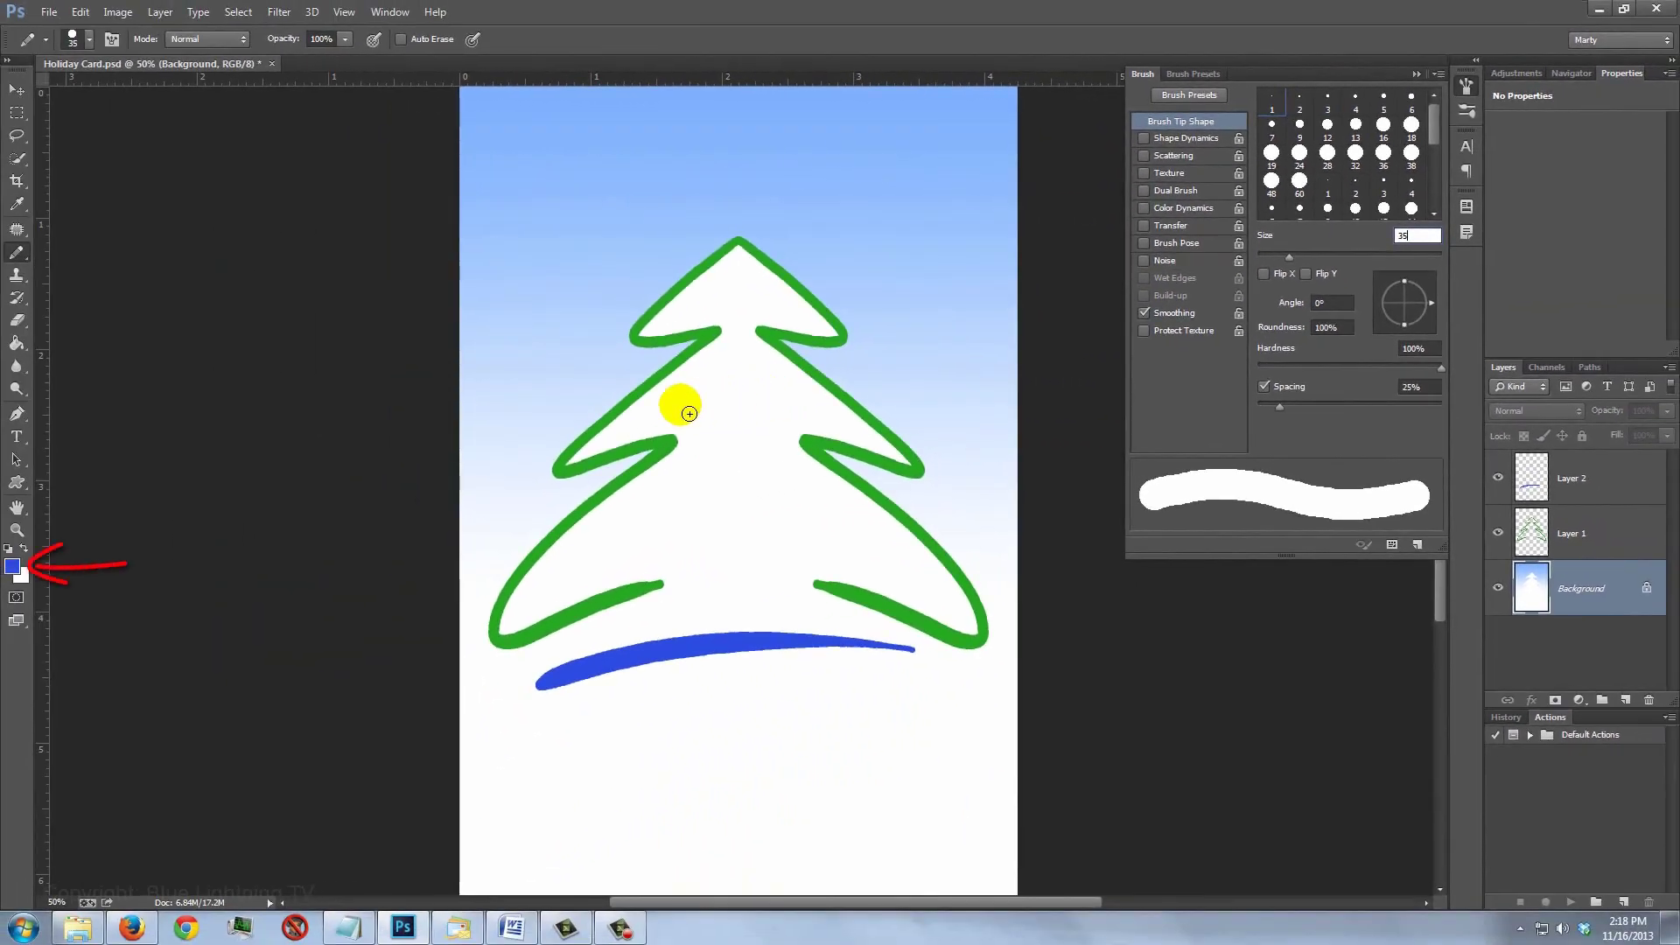
# - Paint eight blue light dots across the tree
pyautogui.click(658, 413)
pyautogui.click(802, 397)
pyautogui.click(702, 301)
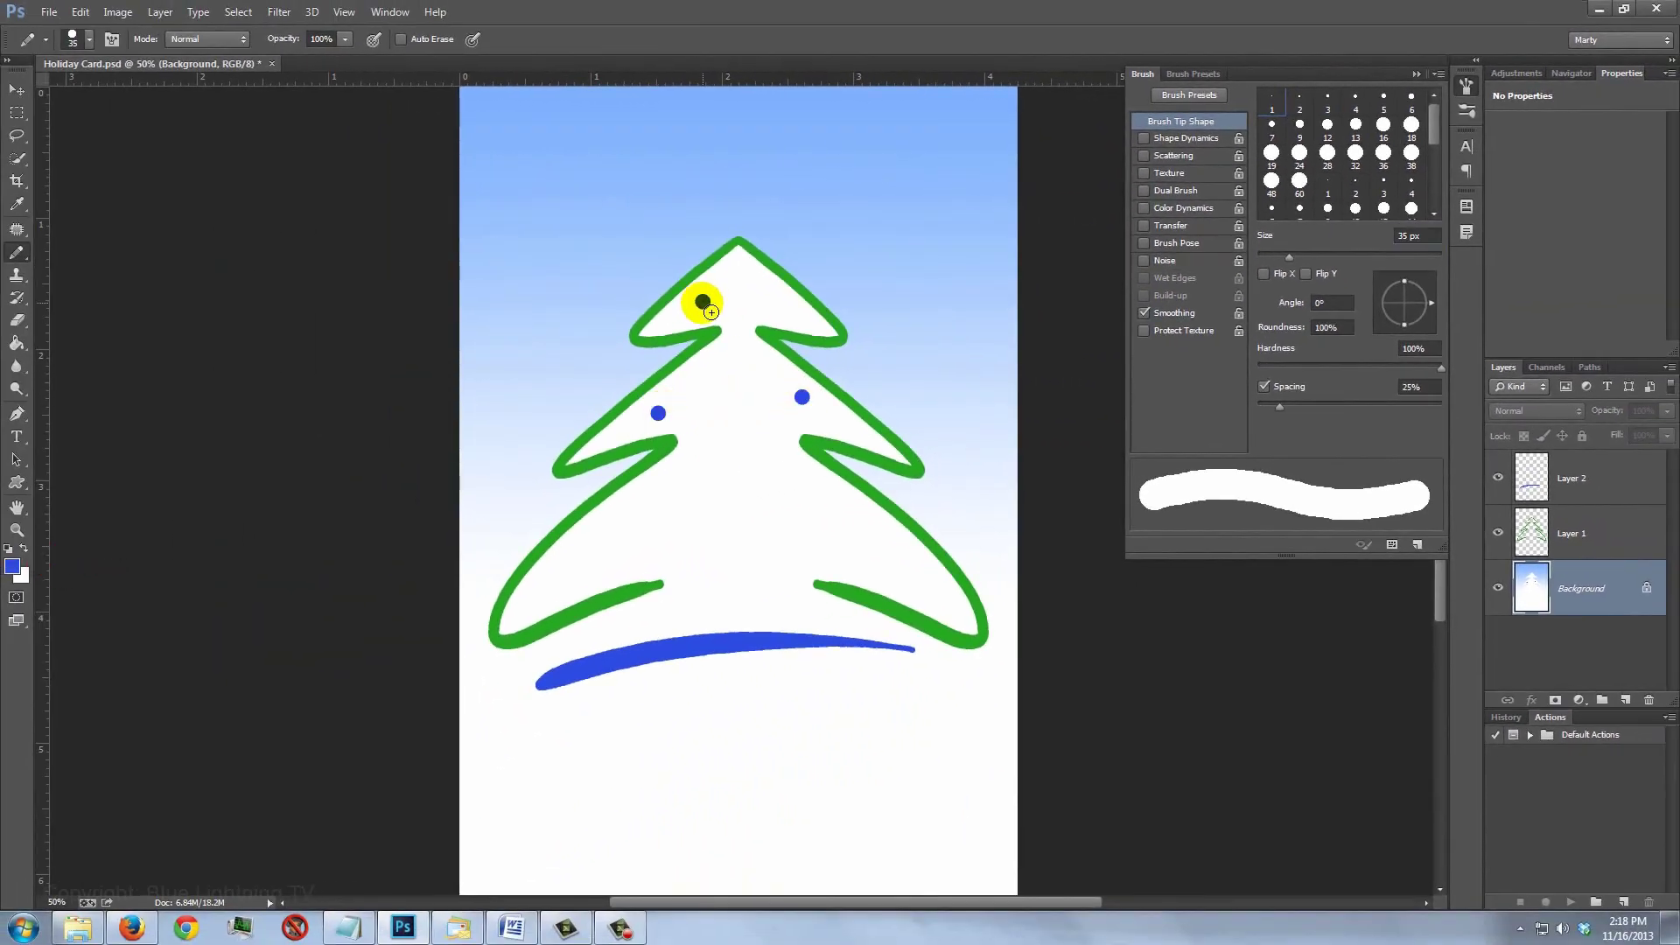
pyautogui.click(817, 510)
pyautogui.click(554, 590)
pyautogui.click(906, 560)
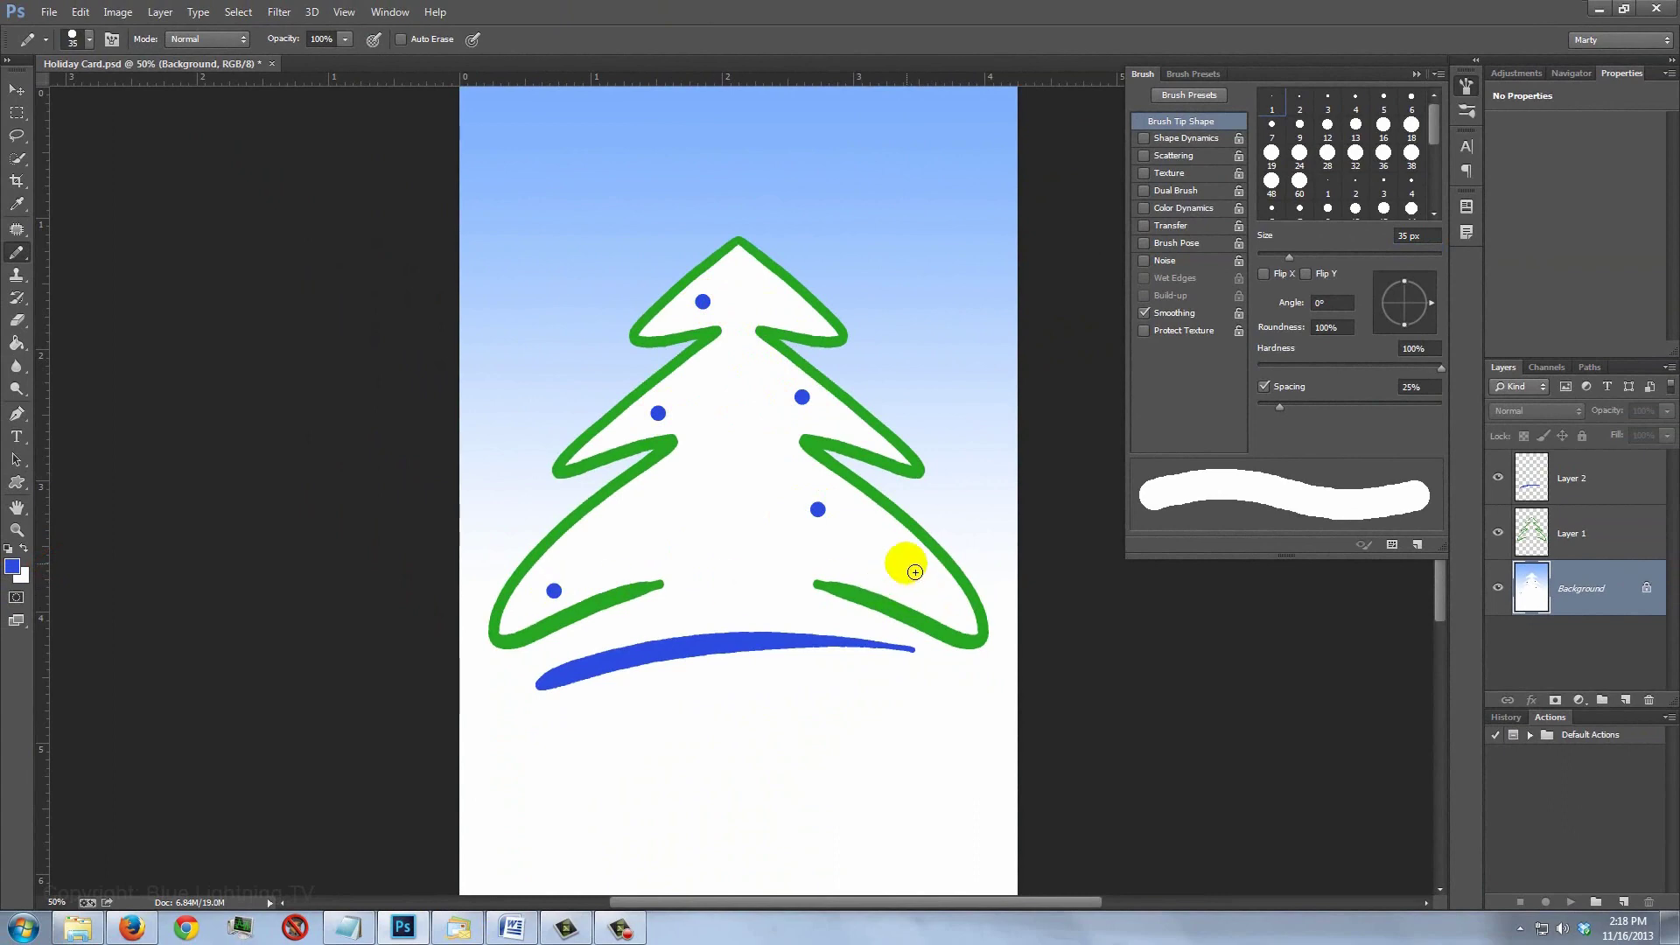
pyautogui.click(671, 498)
pyautogui.click(738, 400)
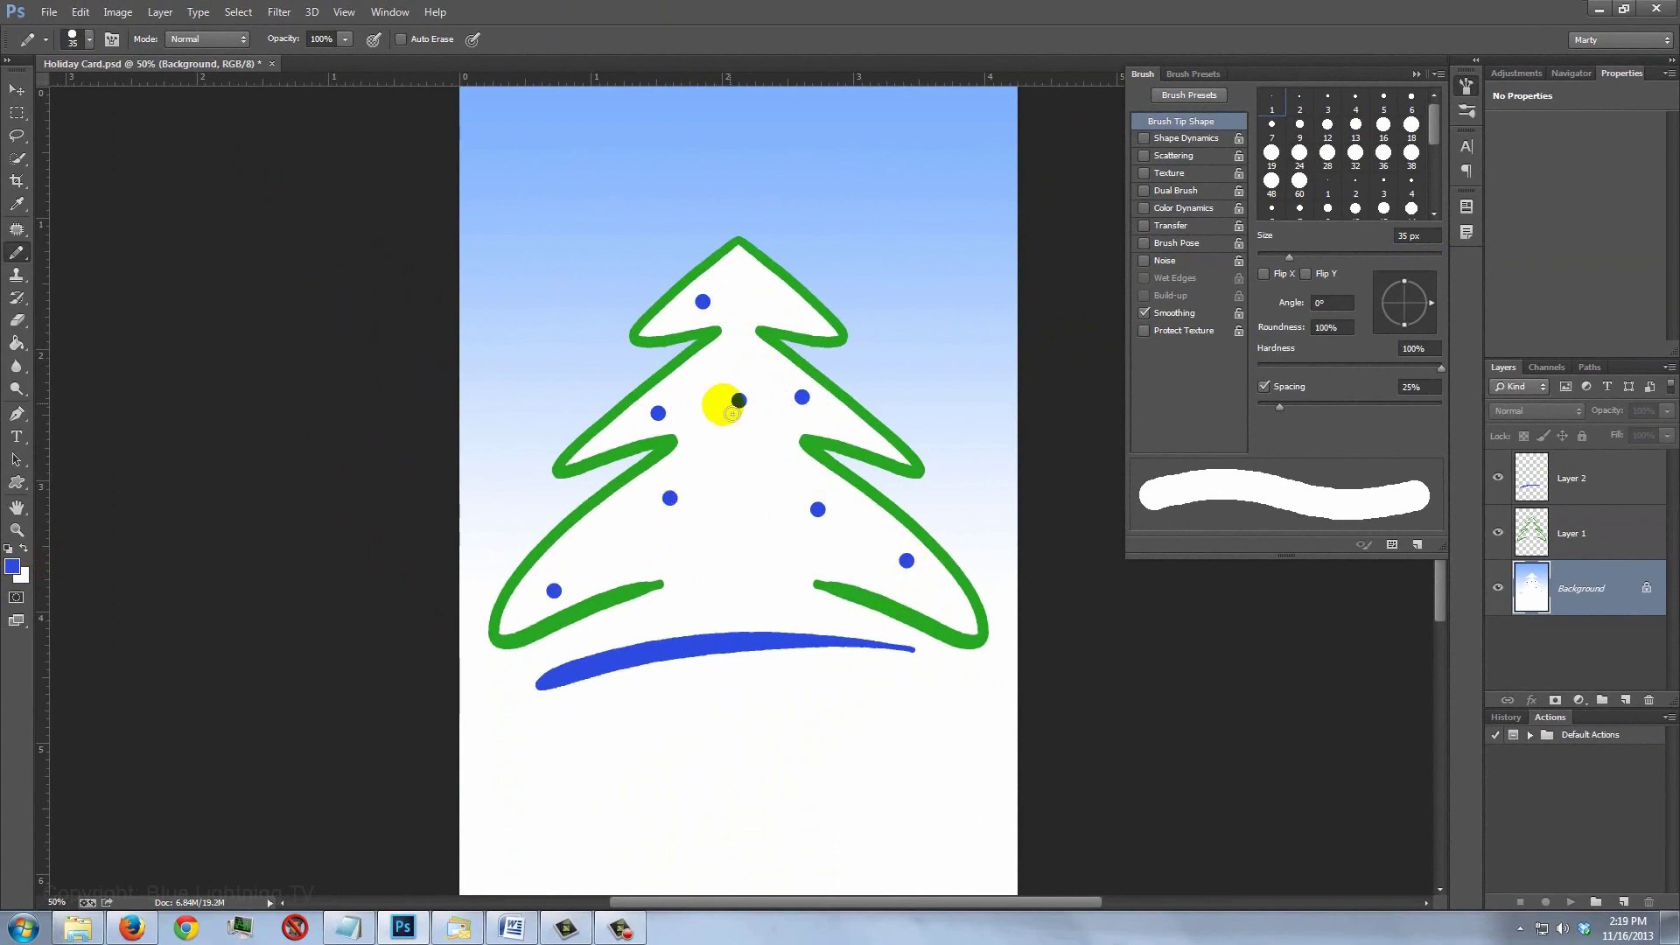
# - Change the foreground colour to red e30000 and paint ten red dots over the tree
pyautogui.click(13, 566)
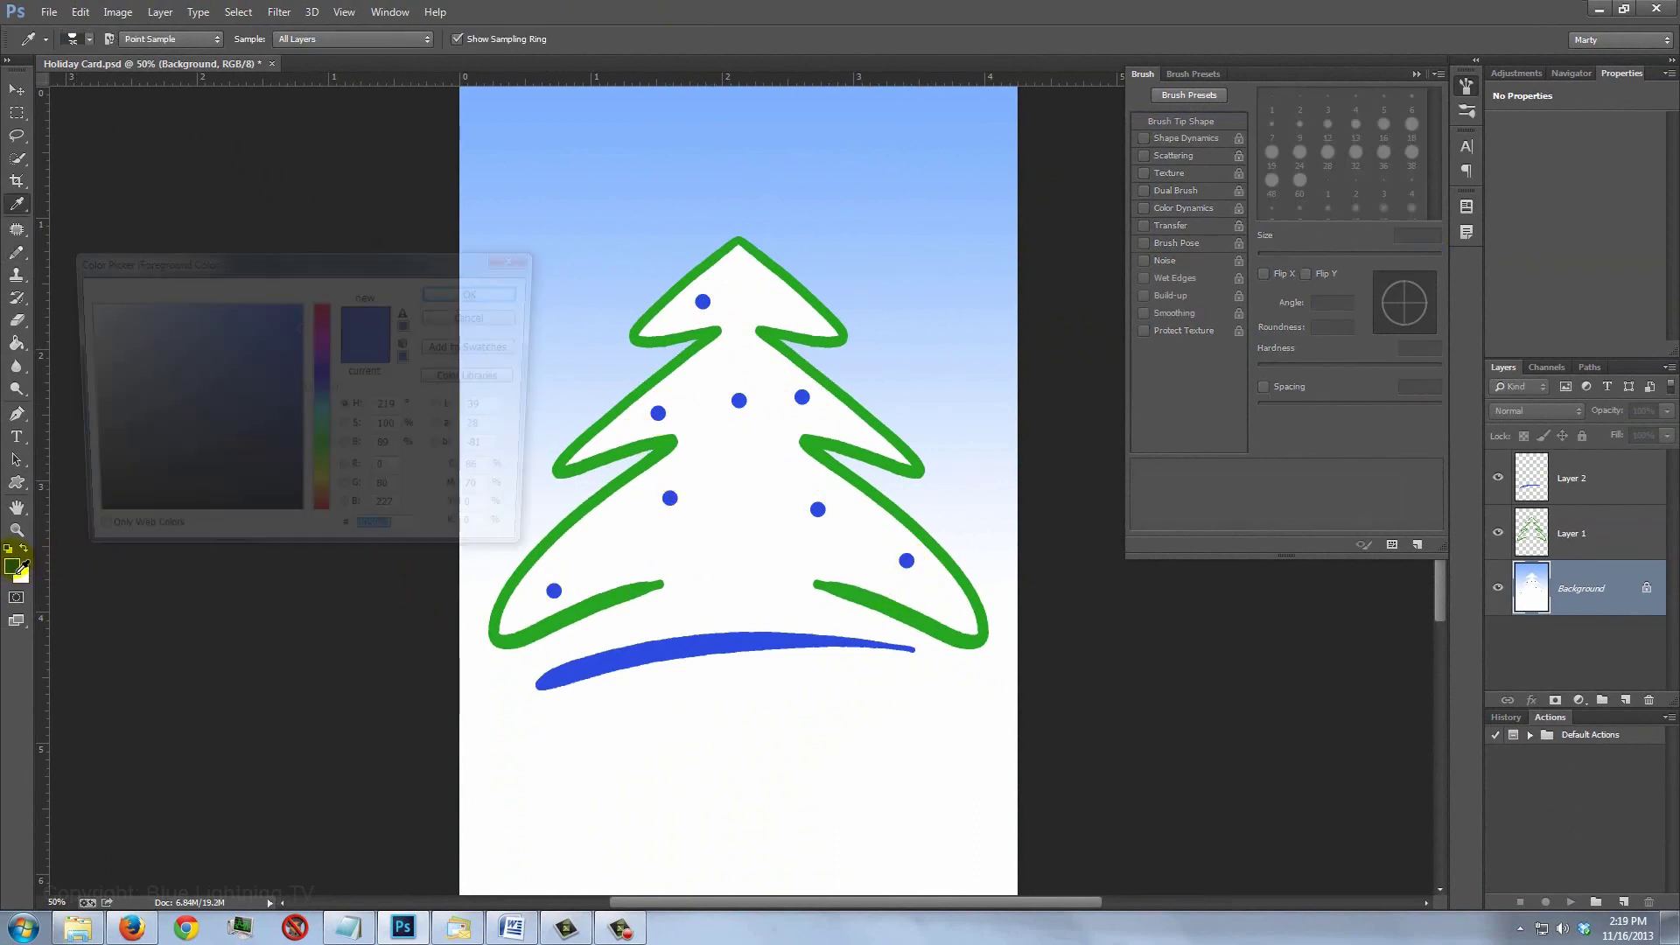
pyautogui.click(323, 304)
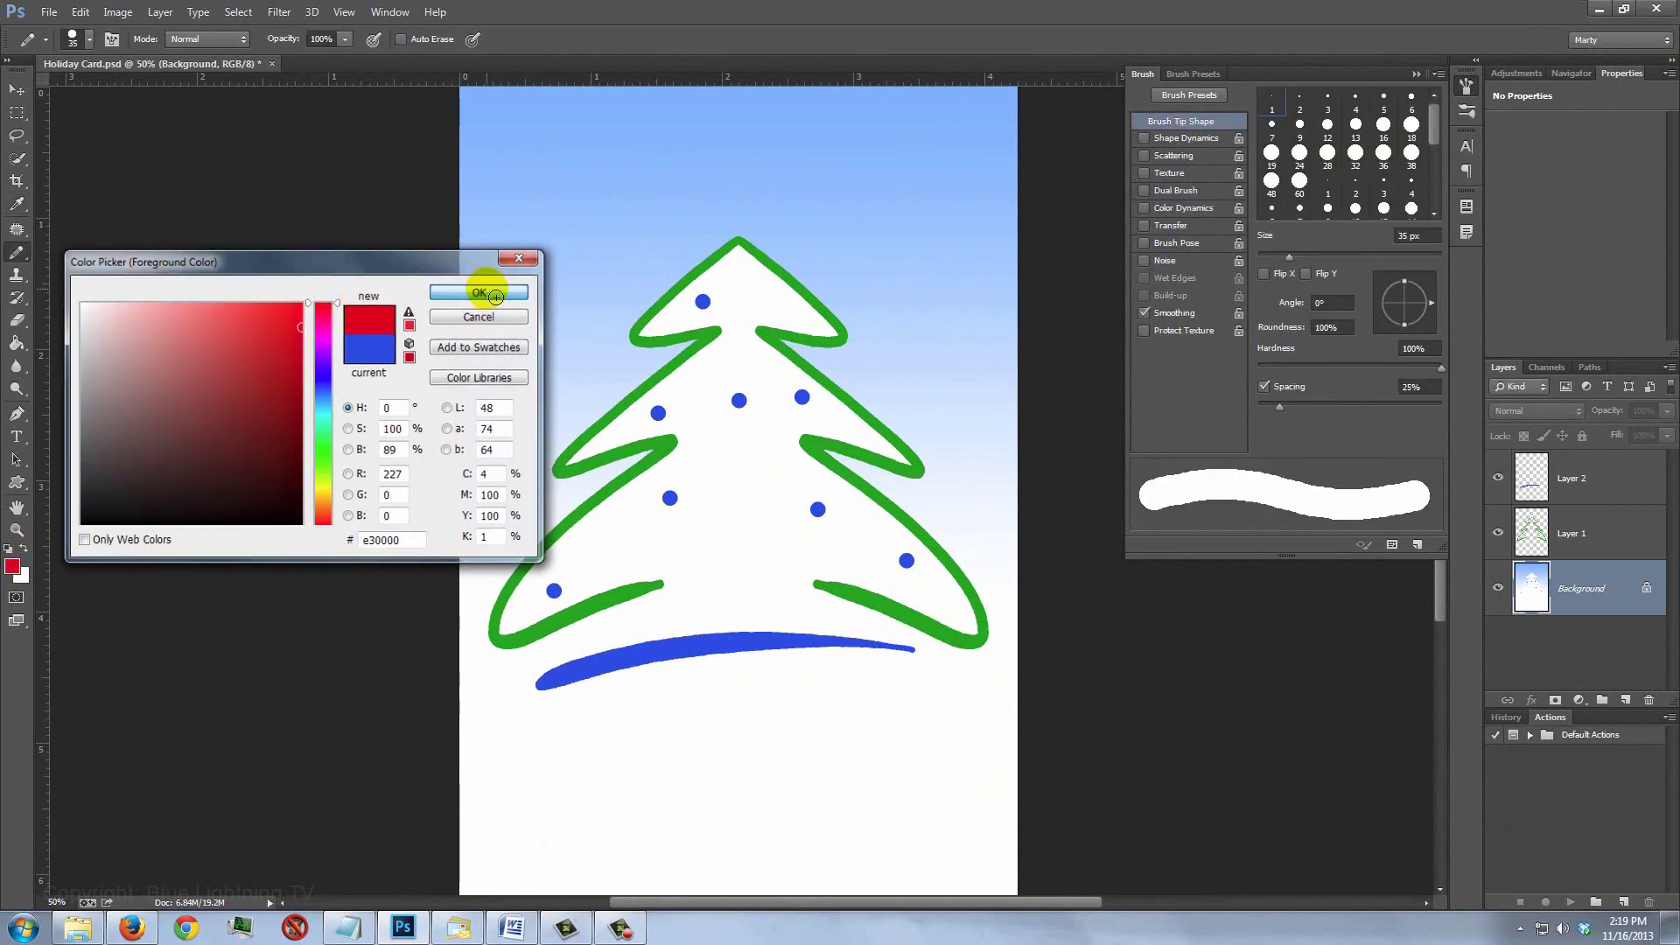
pyautogui.click(480, 291)
pyautogui.click(767, 282)
pyautogui.click(744, 352)
pyautogui.click(698, 439)
pyautogui.click(612, 437)
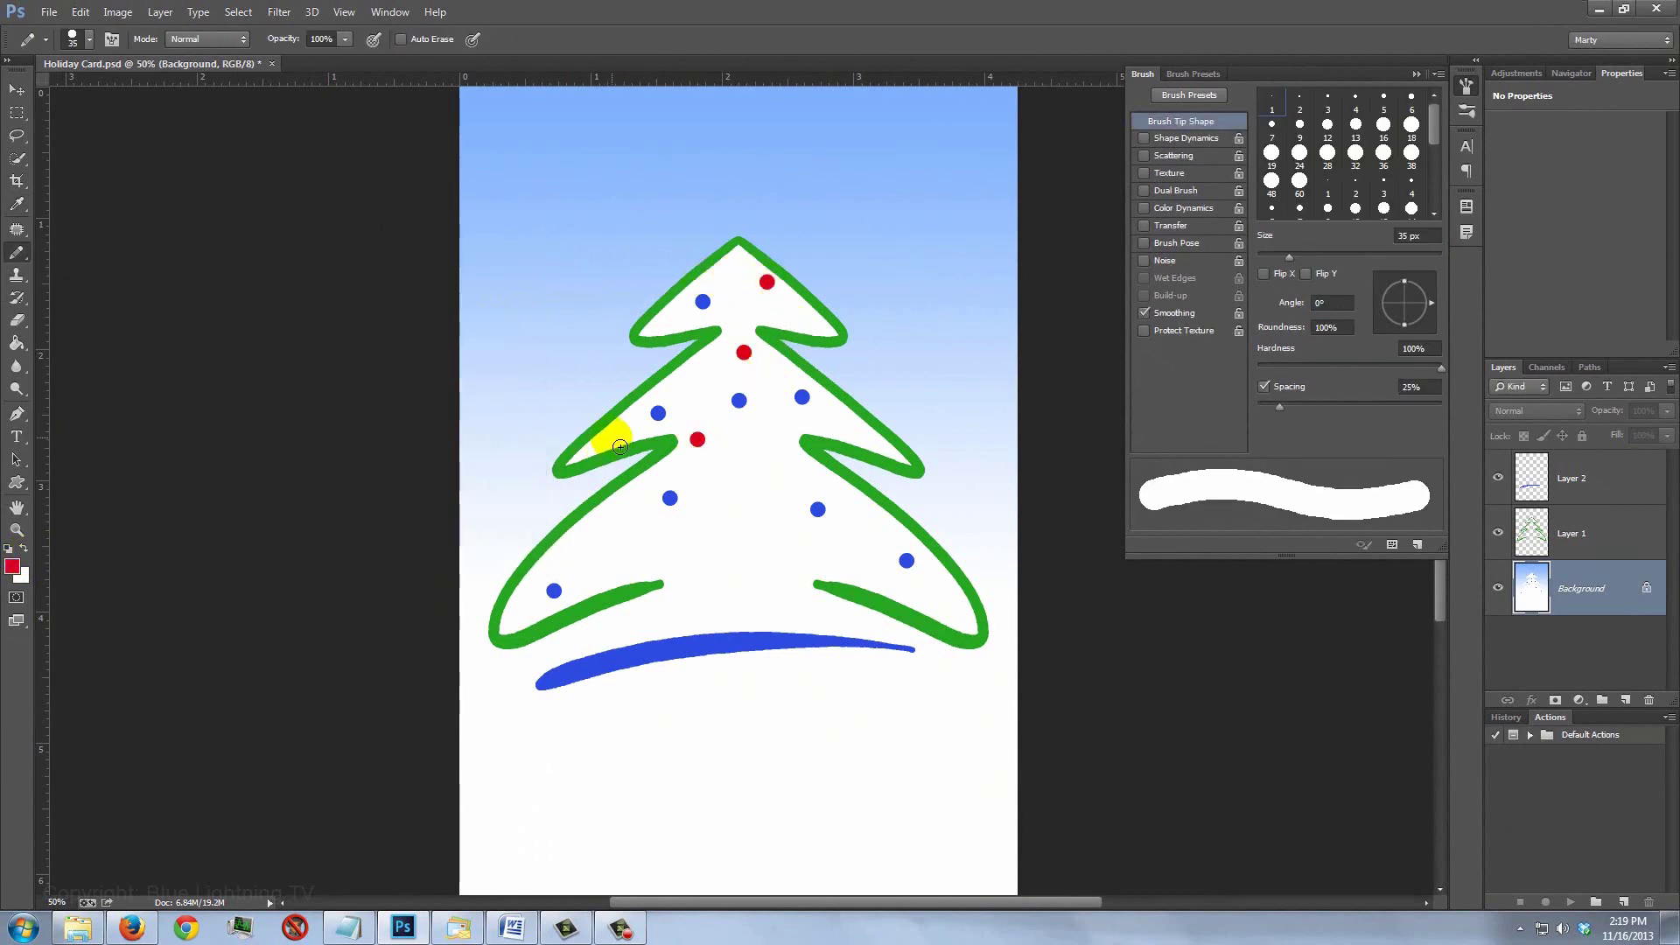
pyautogui.click(842, 415)
pyautogui.click(803, 484)
pyautogui.click(588, 575)
pyautogui.click(800, 563)
pyautogui.click(951, 607)
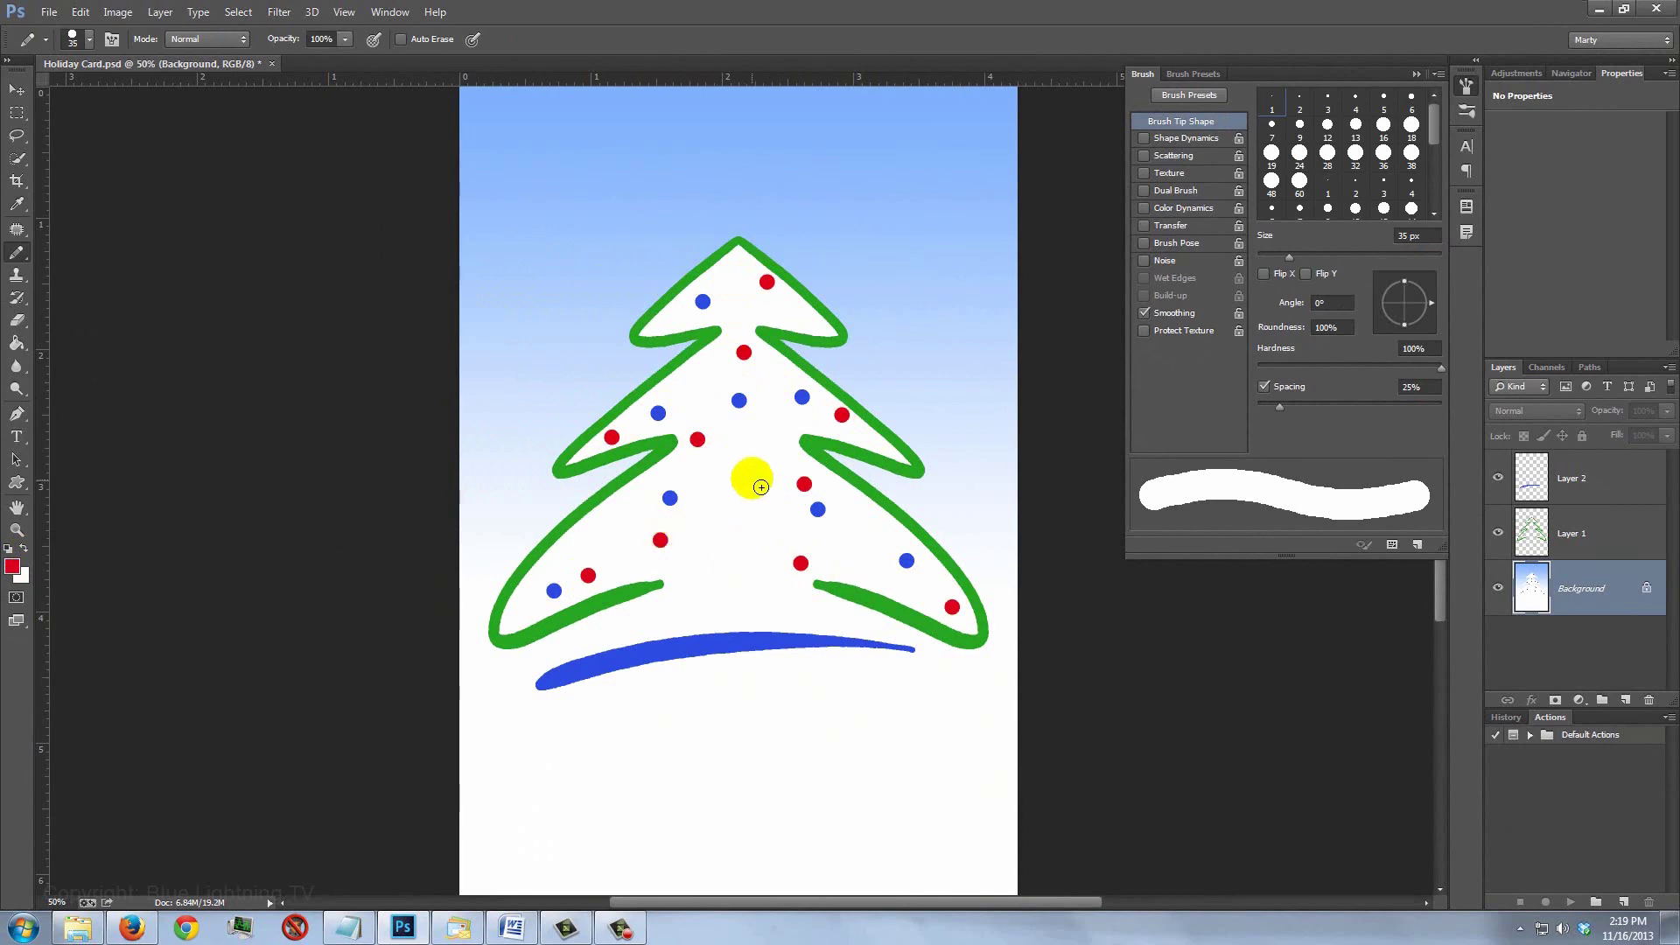
pyautogui.click(747, 473)
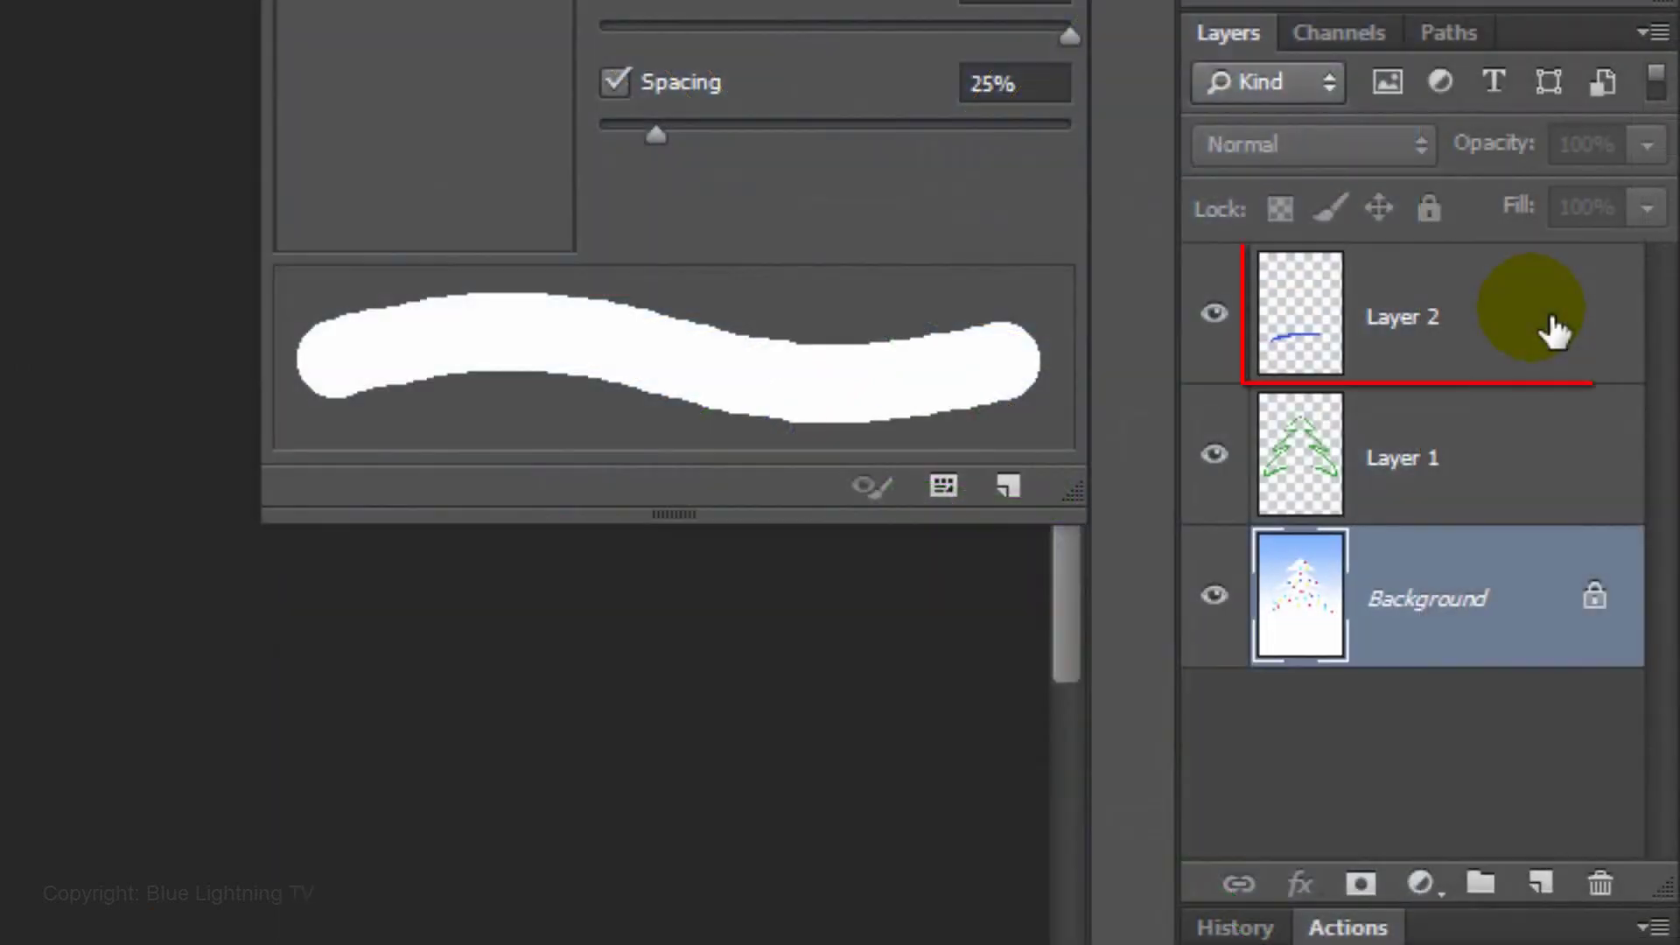
# - Add a new layer above Layer 2 and name it Star
pyautogui.click(1547, 331)
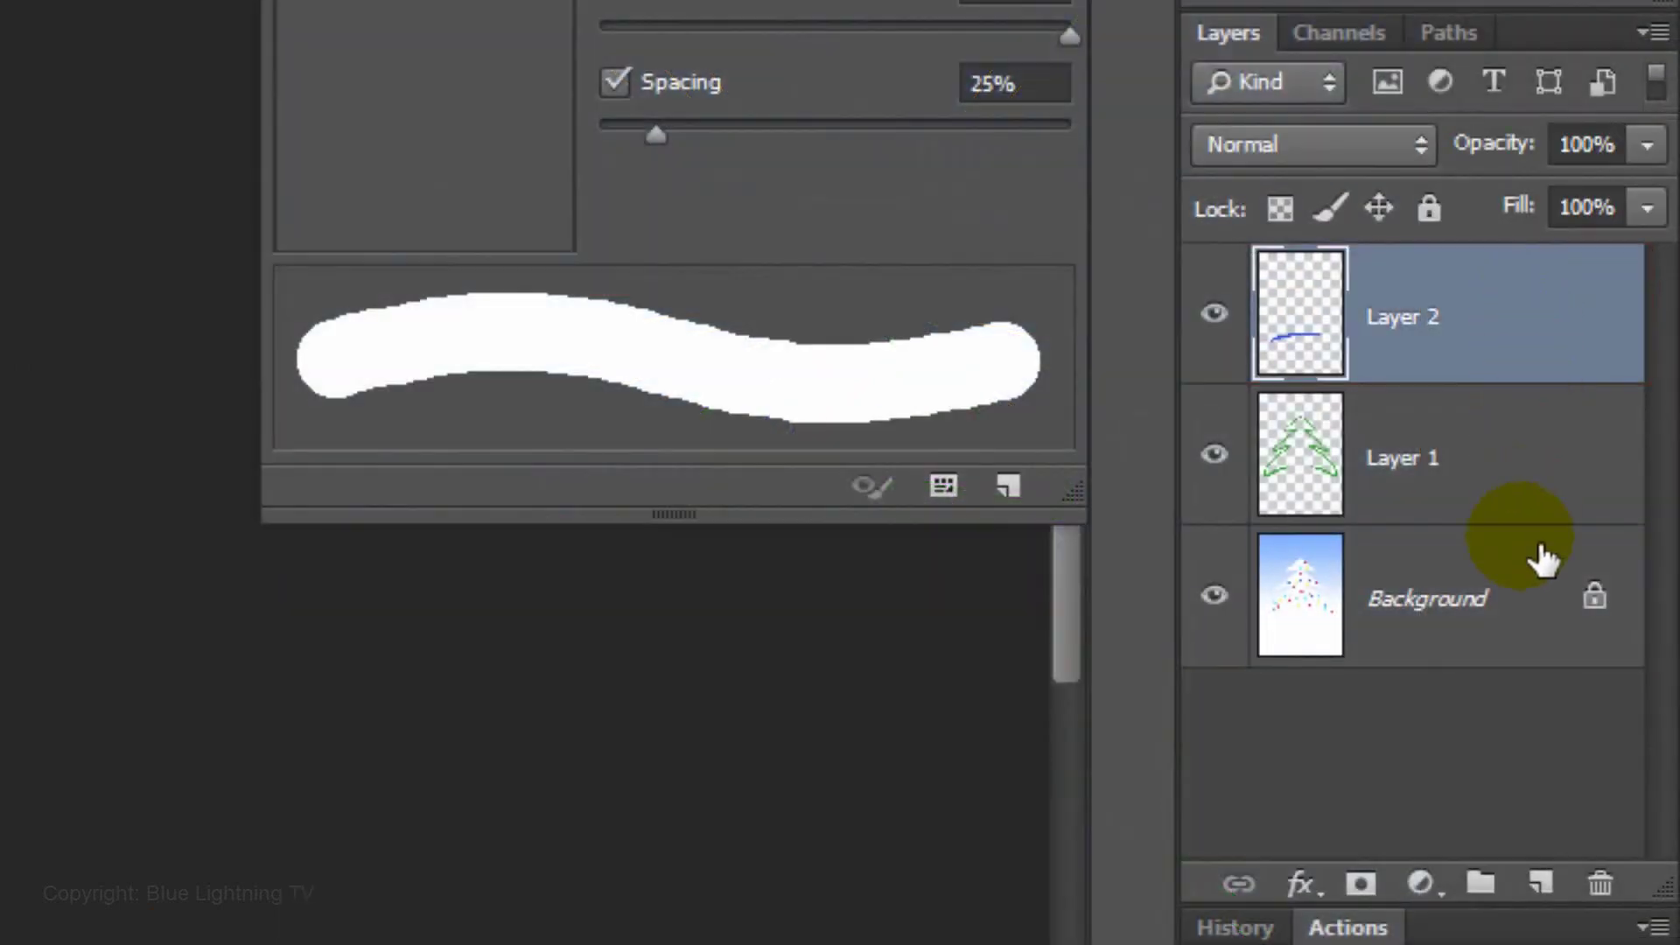
pyautogui.click(1545, 882)
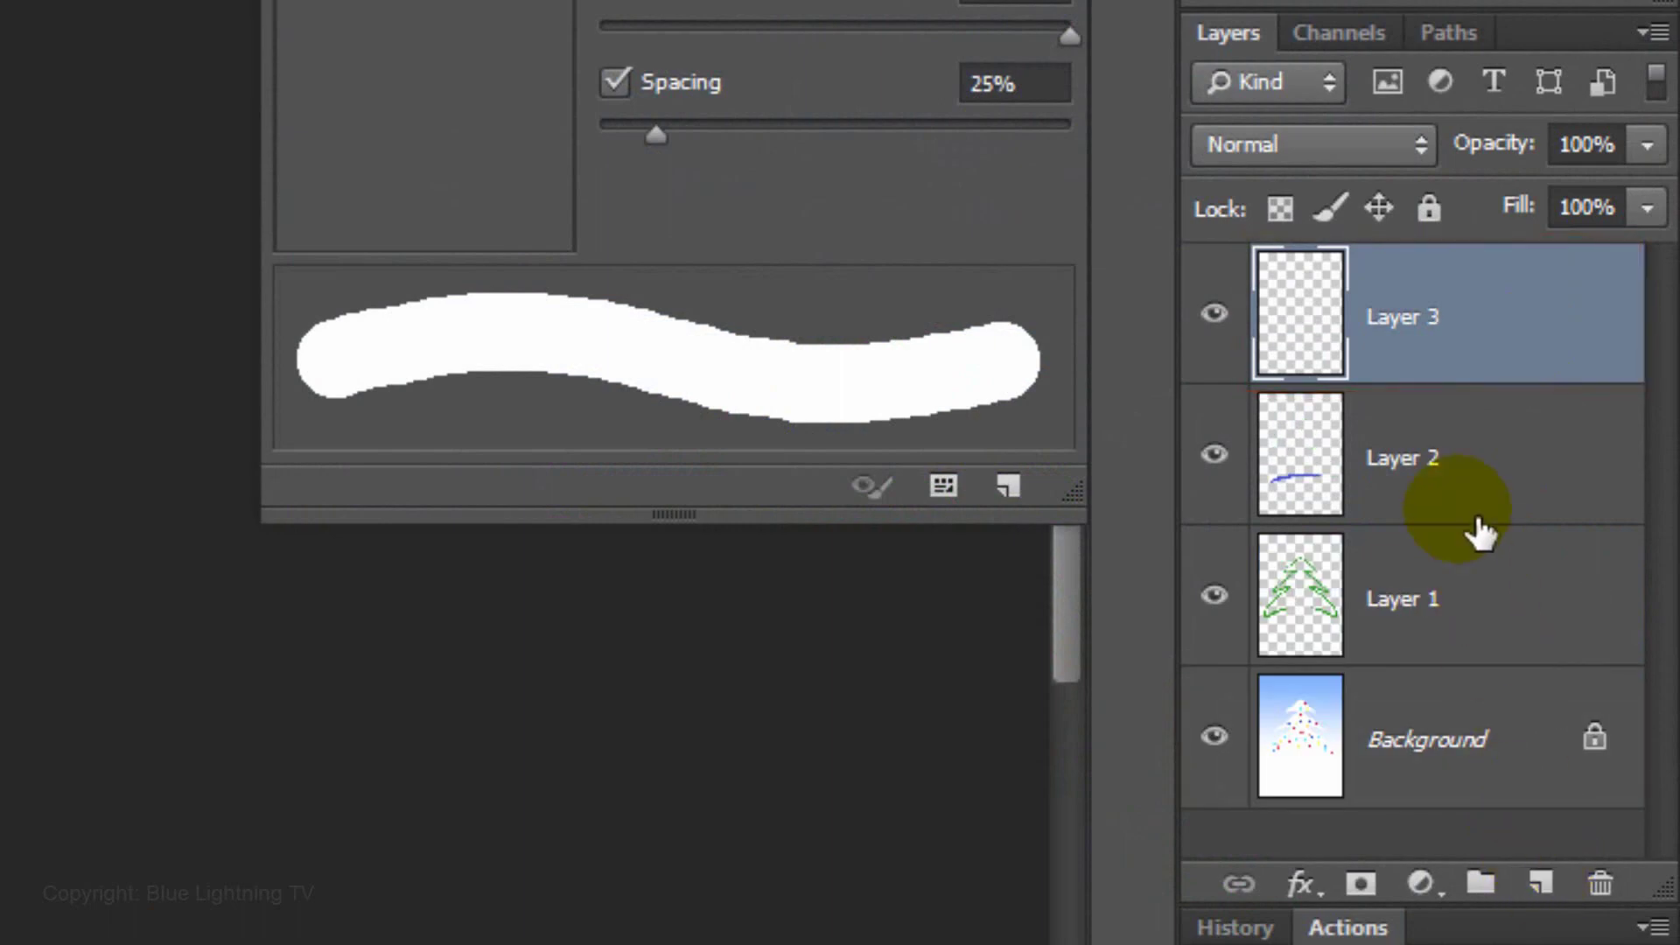
pyautogui.doubleClick(1436, 324)
pyautogui.write('Star')
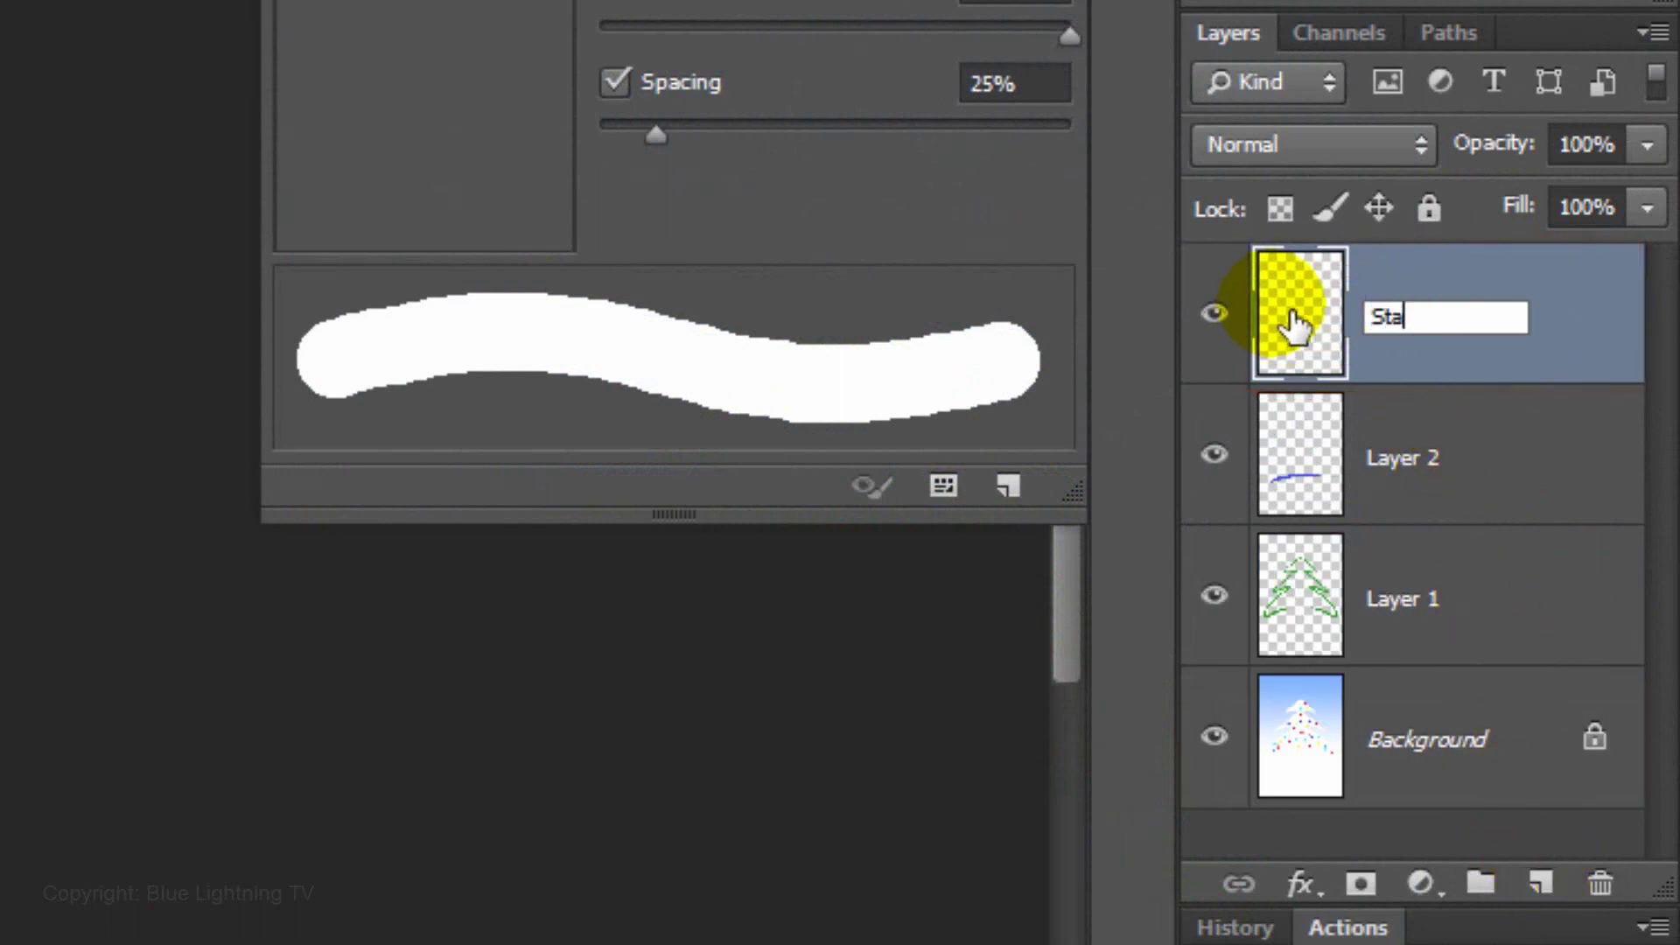
pyautogui.press('Return')
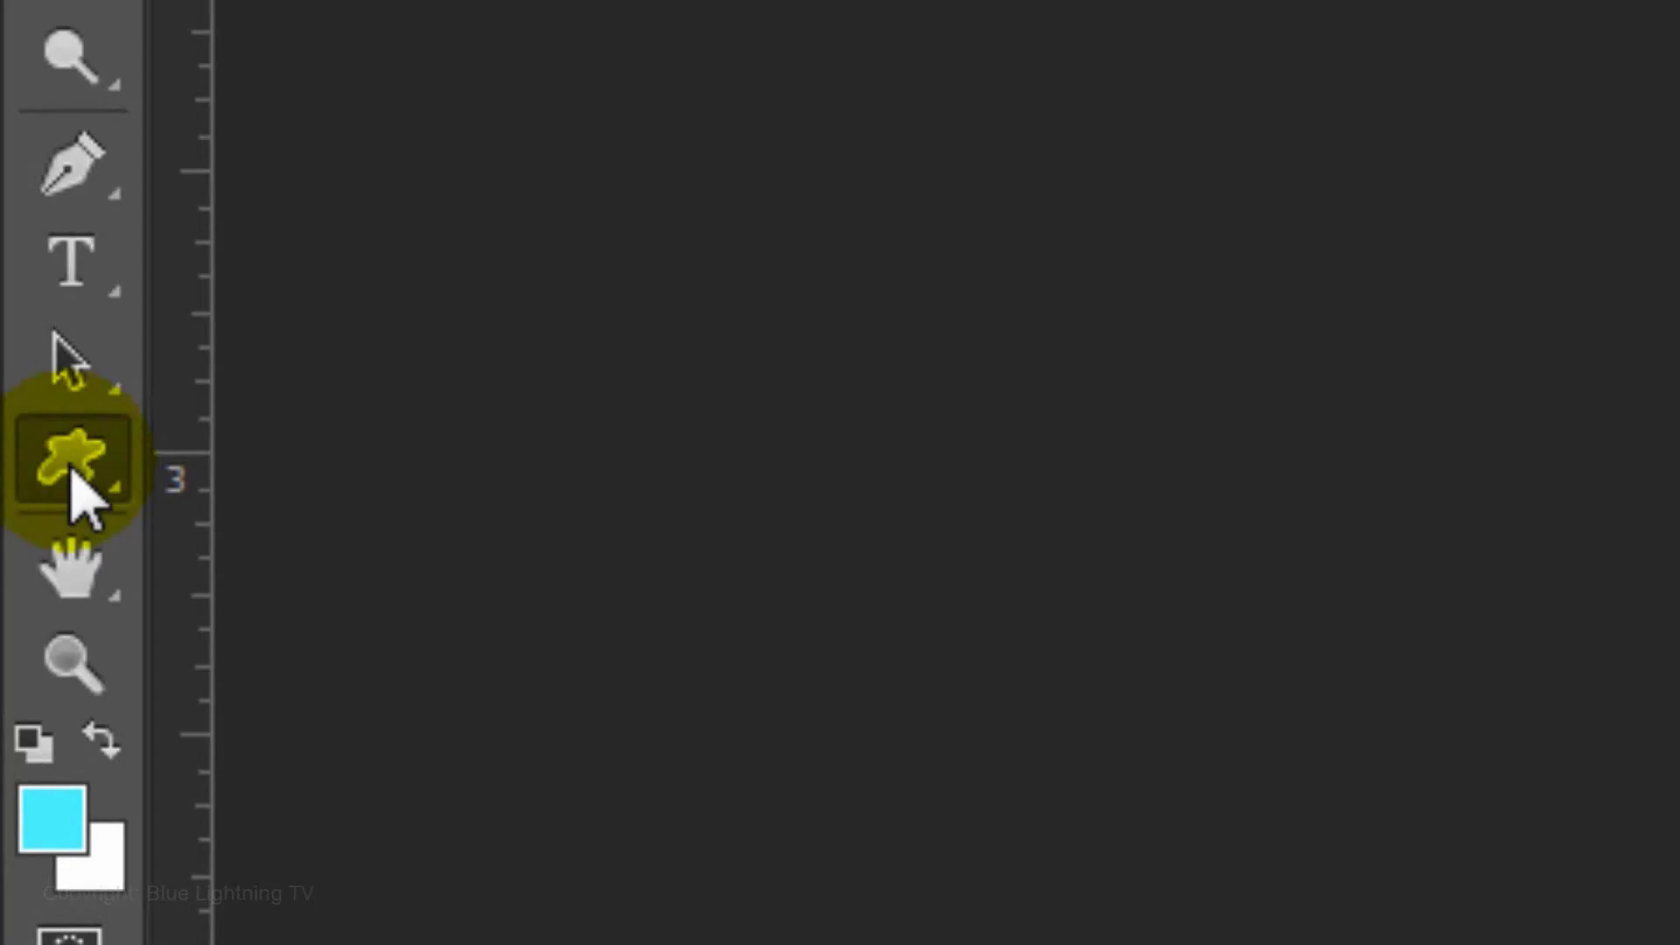
# - Draw a white 50-point starburst at the tree top with the Polygon tool
pyautogui.rightClick(72, 464)
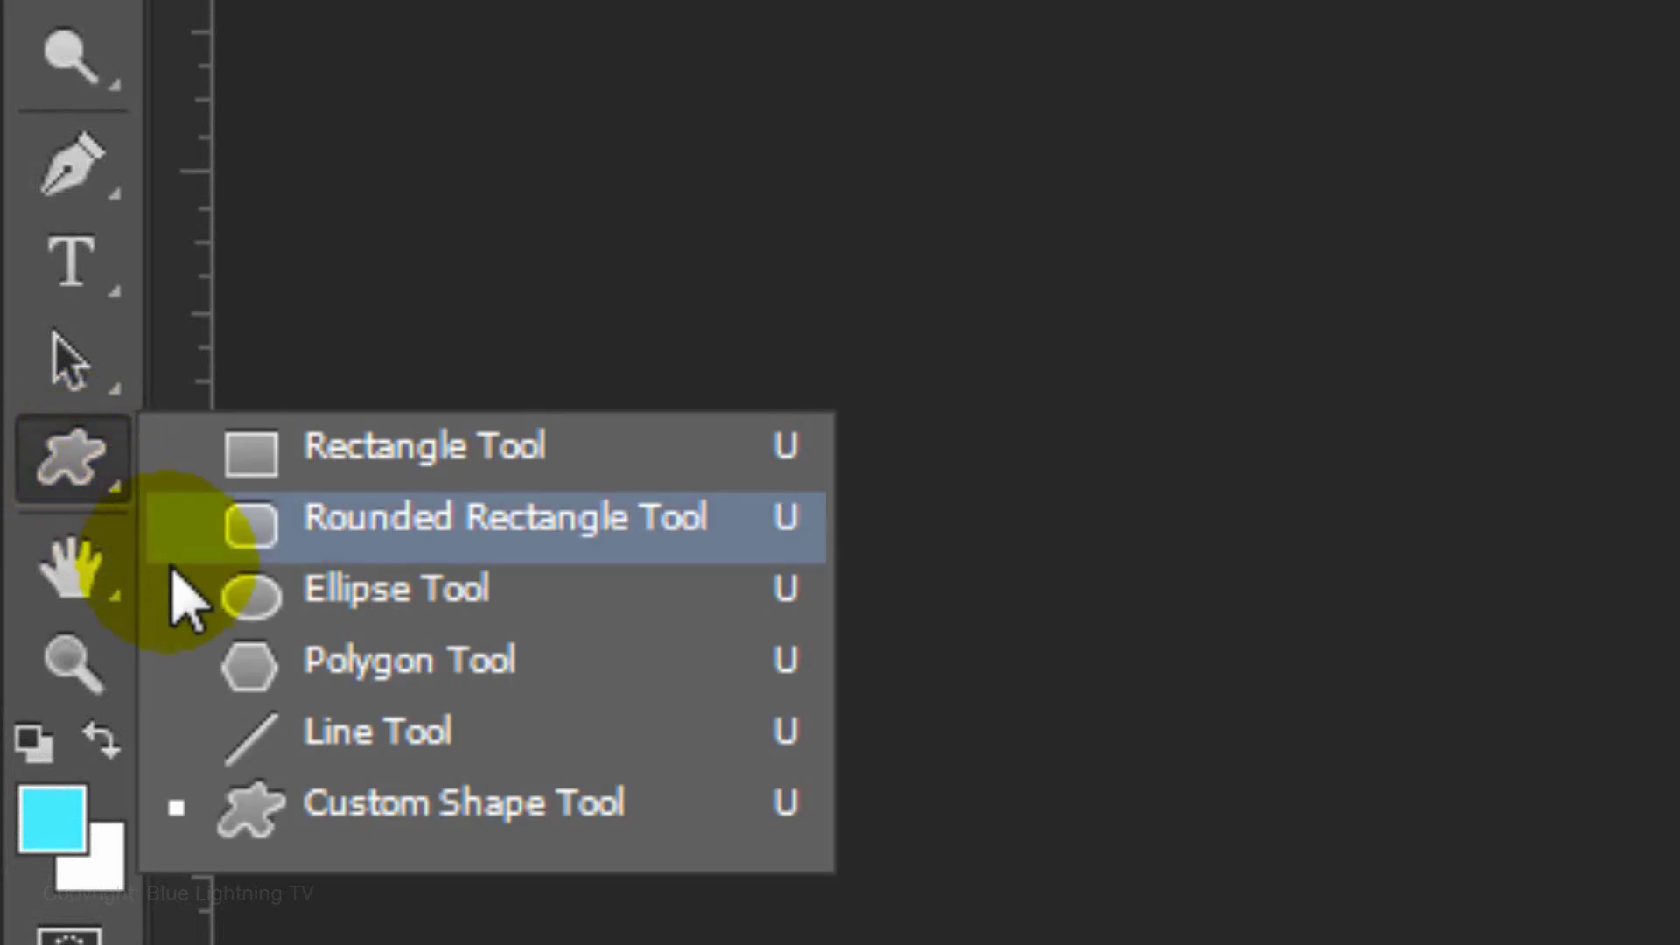
pyautogui.click(358, 670)
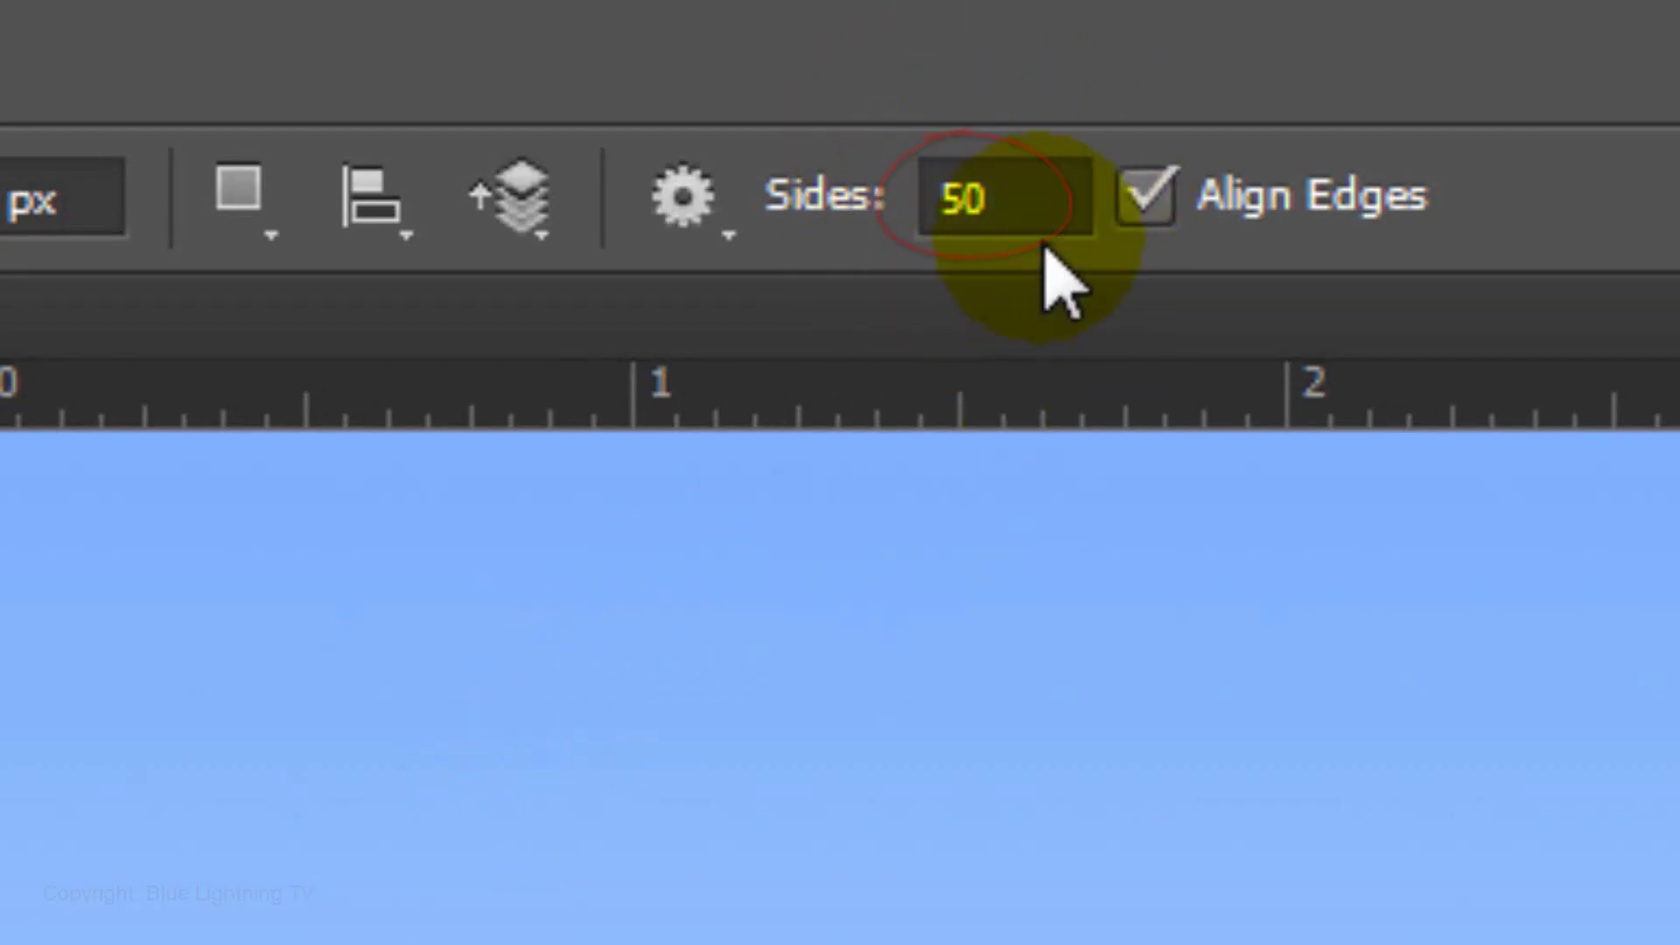
pyautogui.click(713, 223)
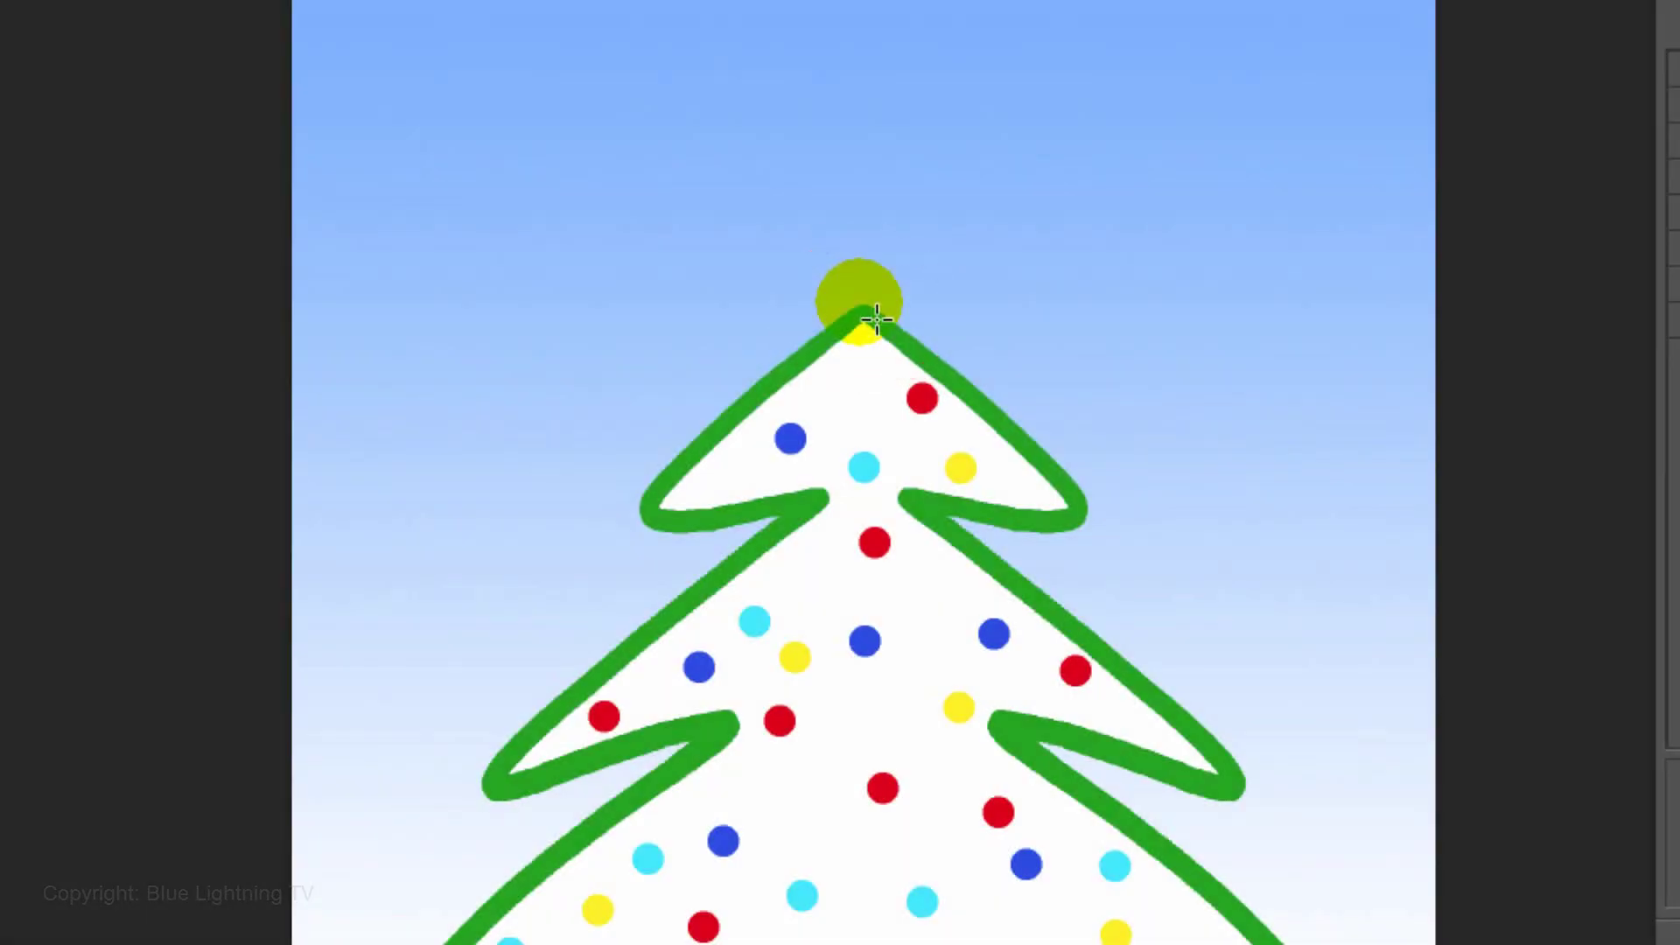
pyautogui.moveTo(861, 302); pyautogui.dragTo(1306, 52)
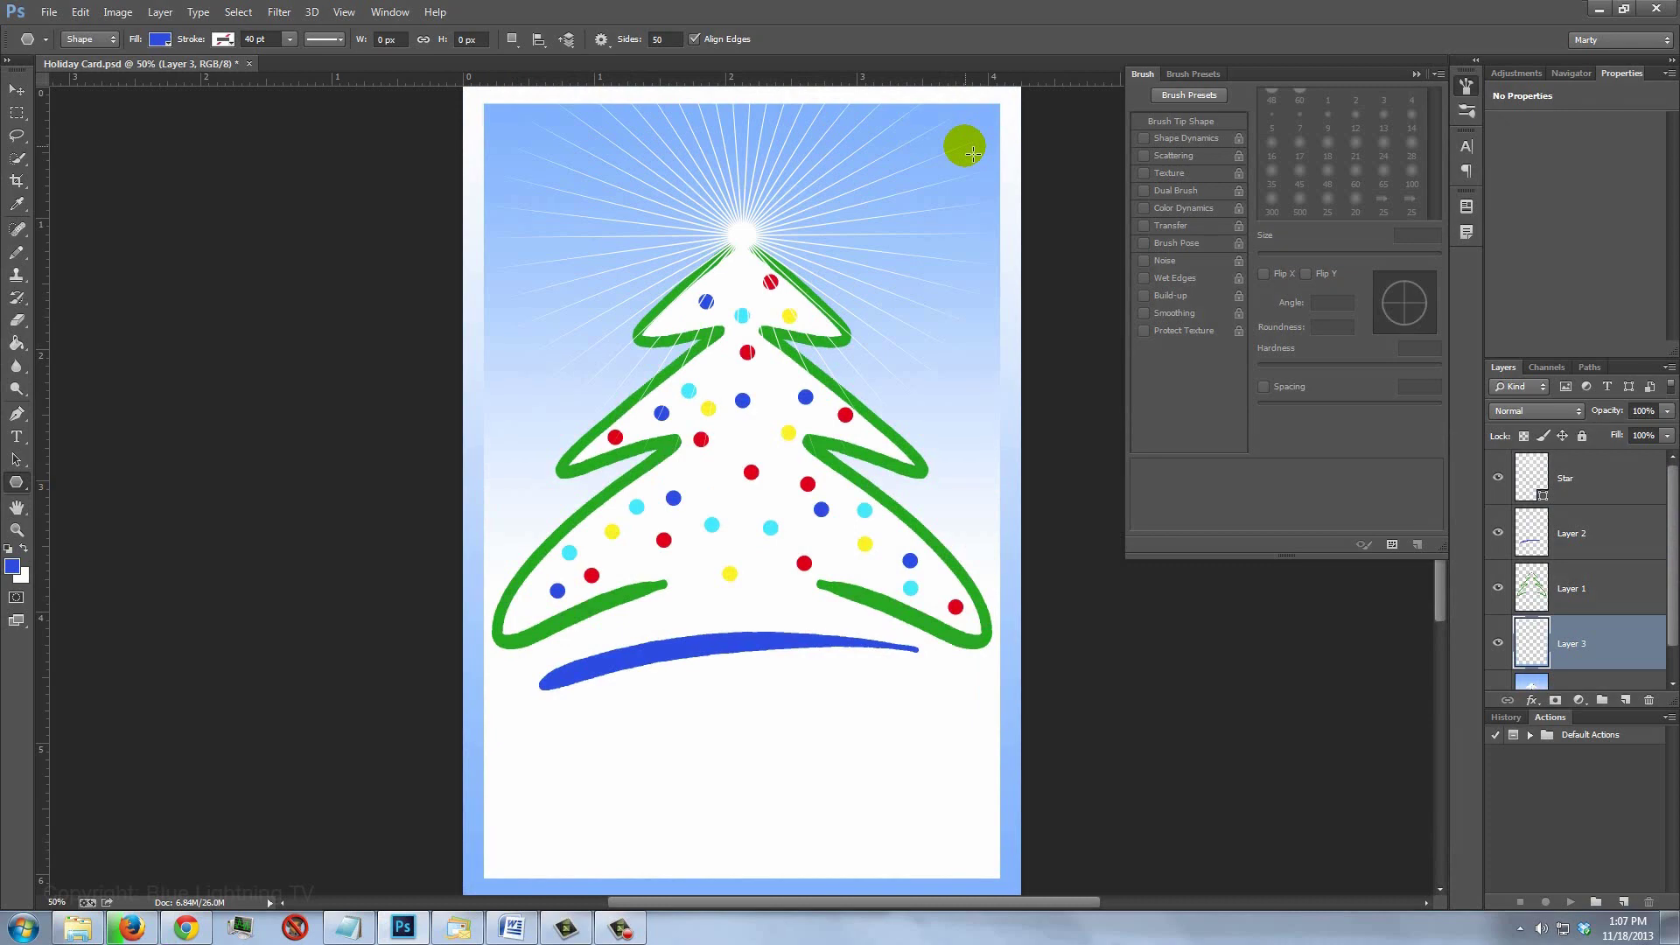
# - Merge the dots into the Background and add a new empty layer above it
pyautogui.hotkey('ctrl', 'z')
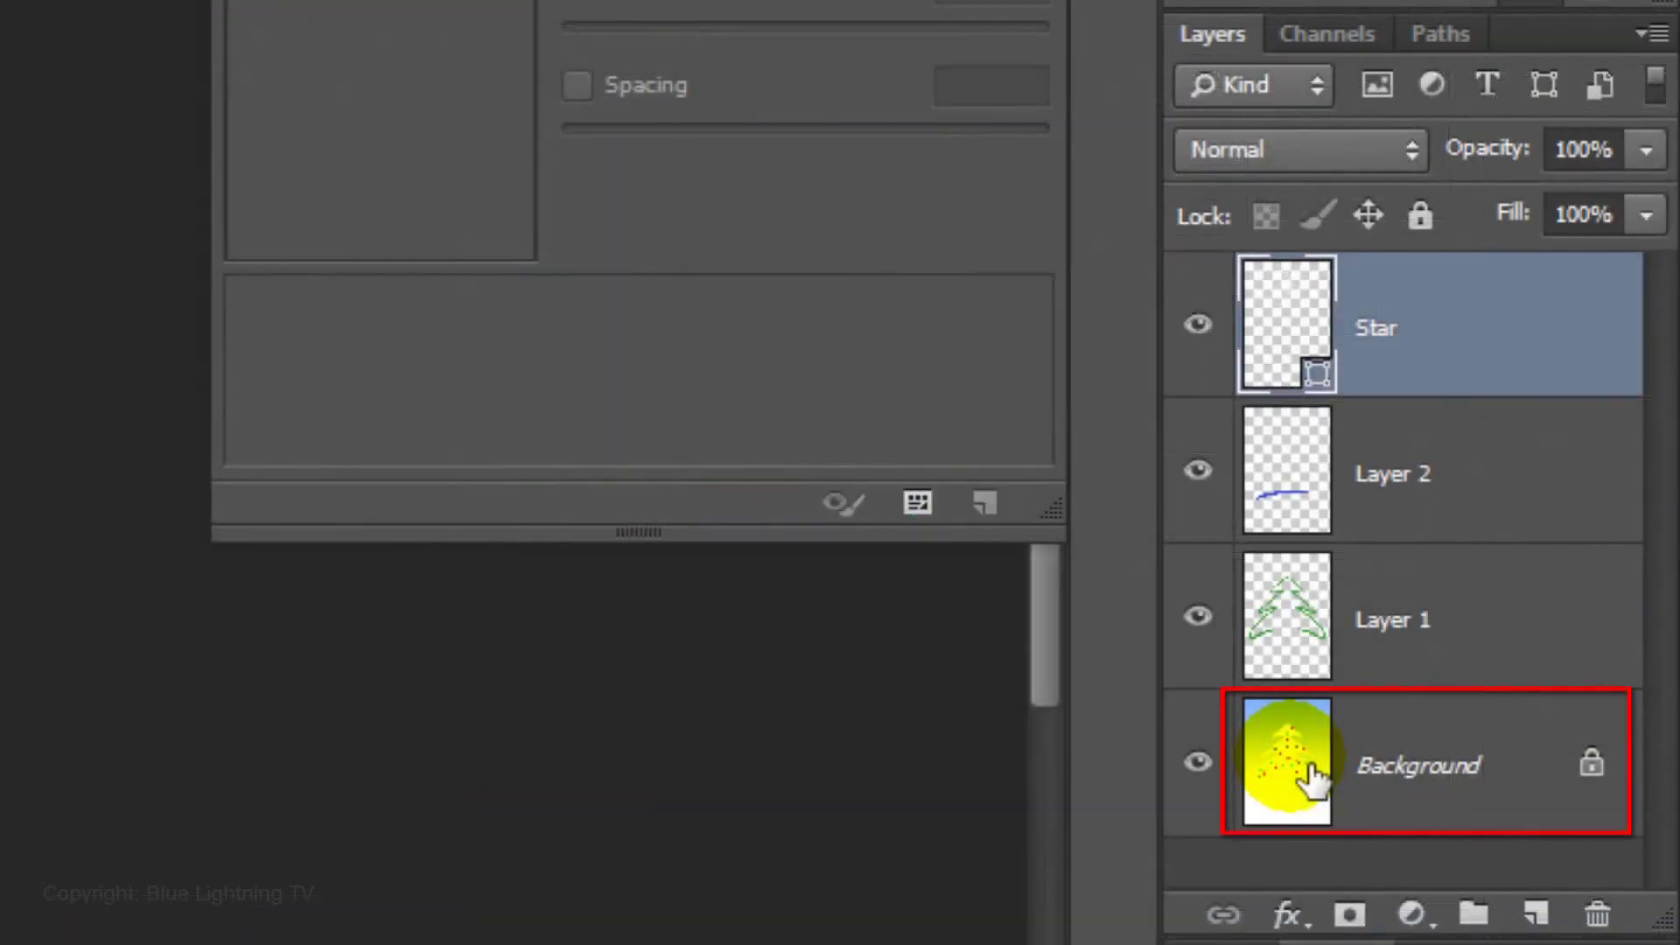
pyautogui.click(1312, 774)
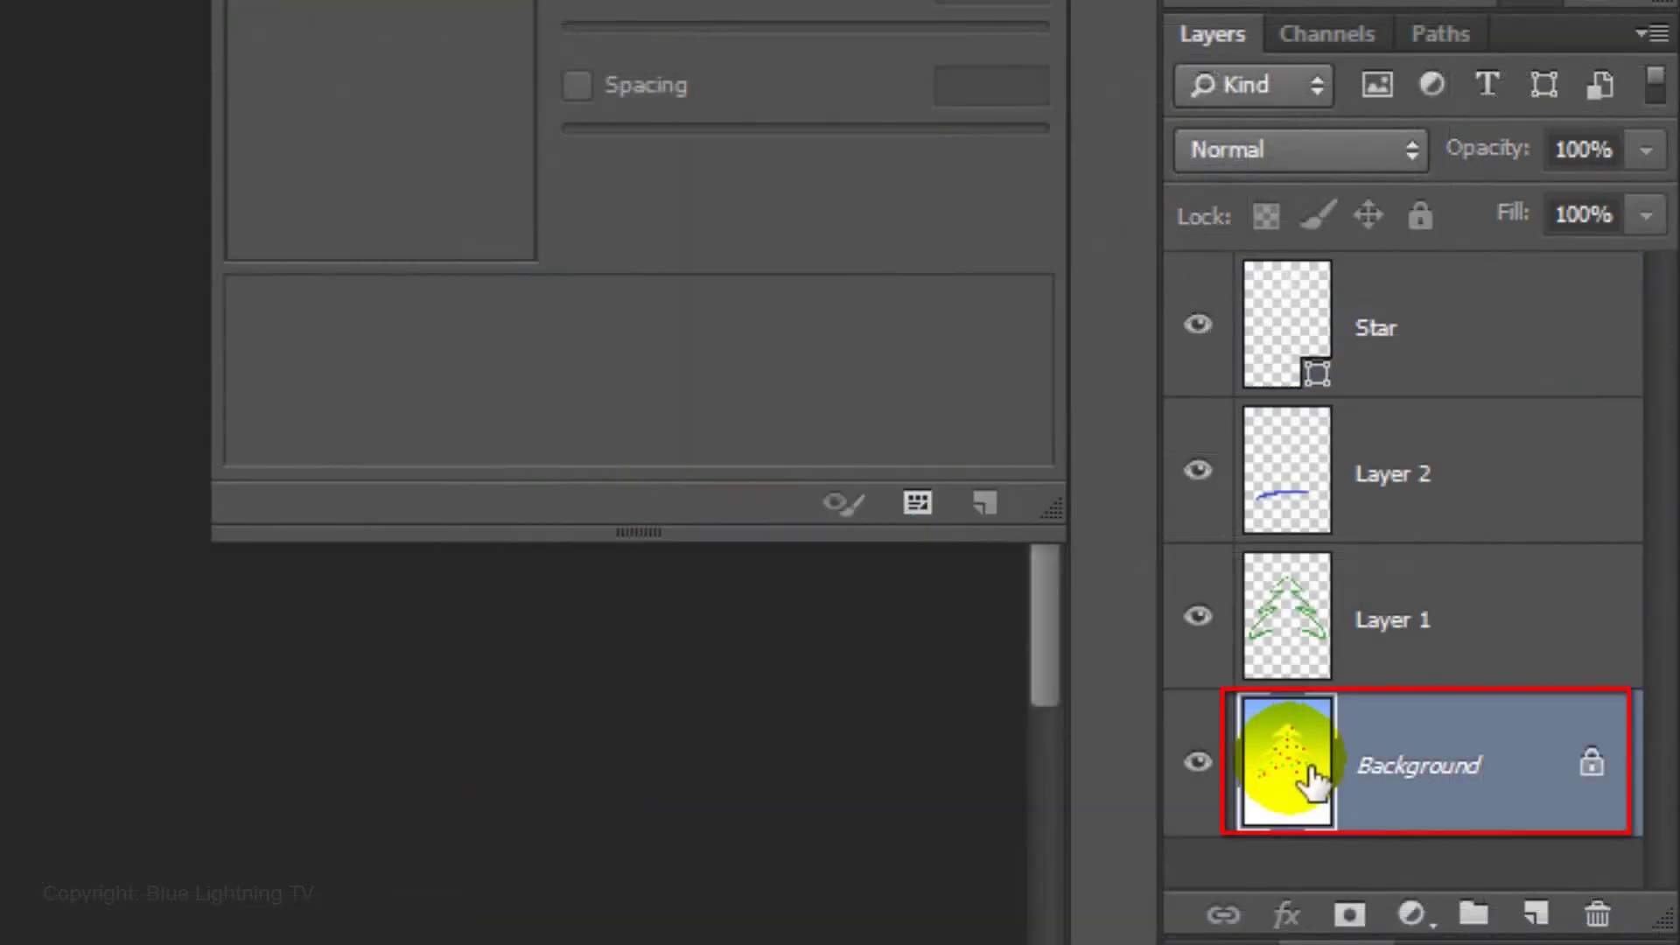
pyautogui.click(1539, 913)
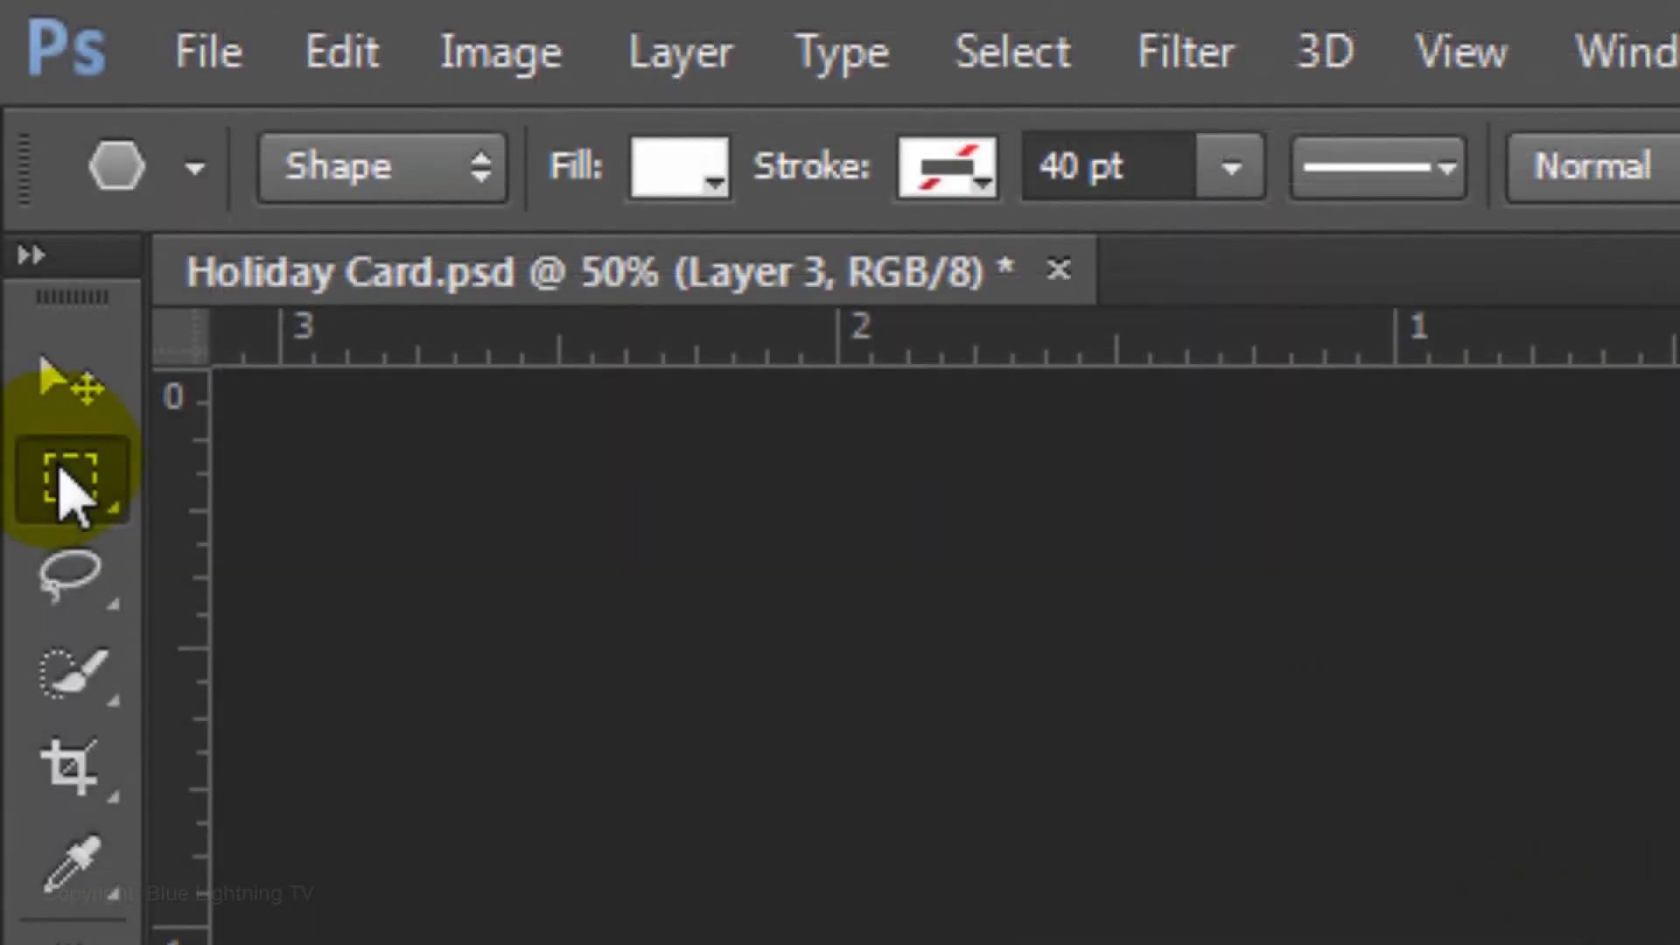
# - Draw a rectangular marquee selection just inside the card's edges
pyautogui.click(67, 479)
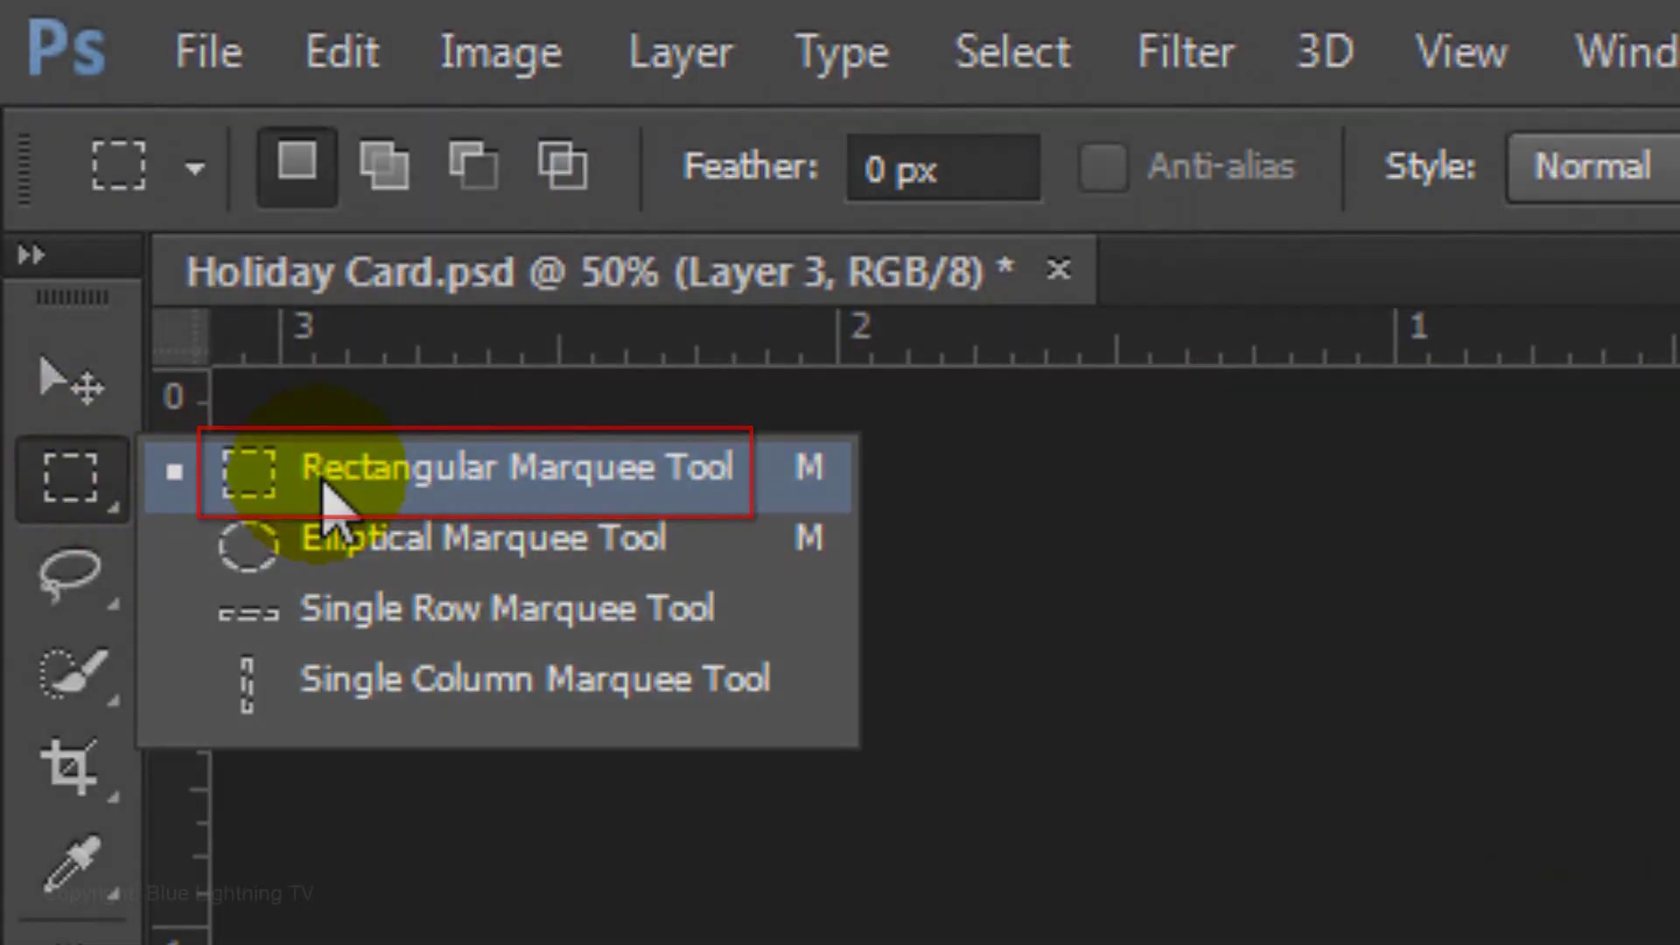
pyautogui.click(328, 506)
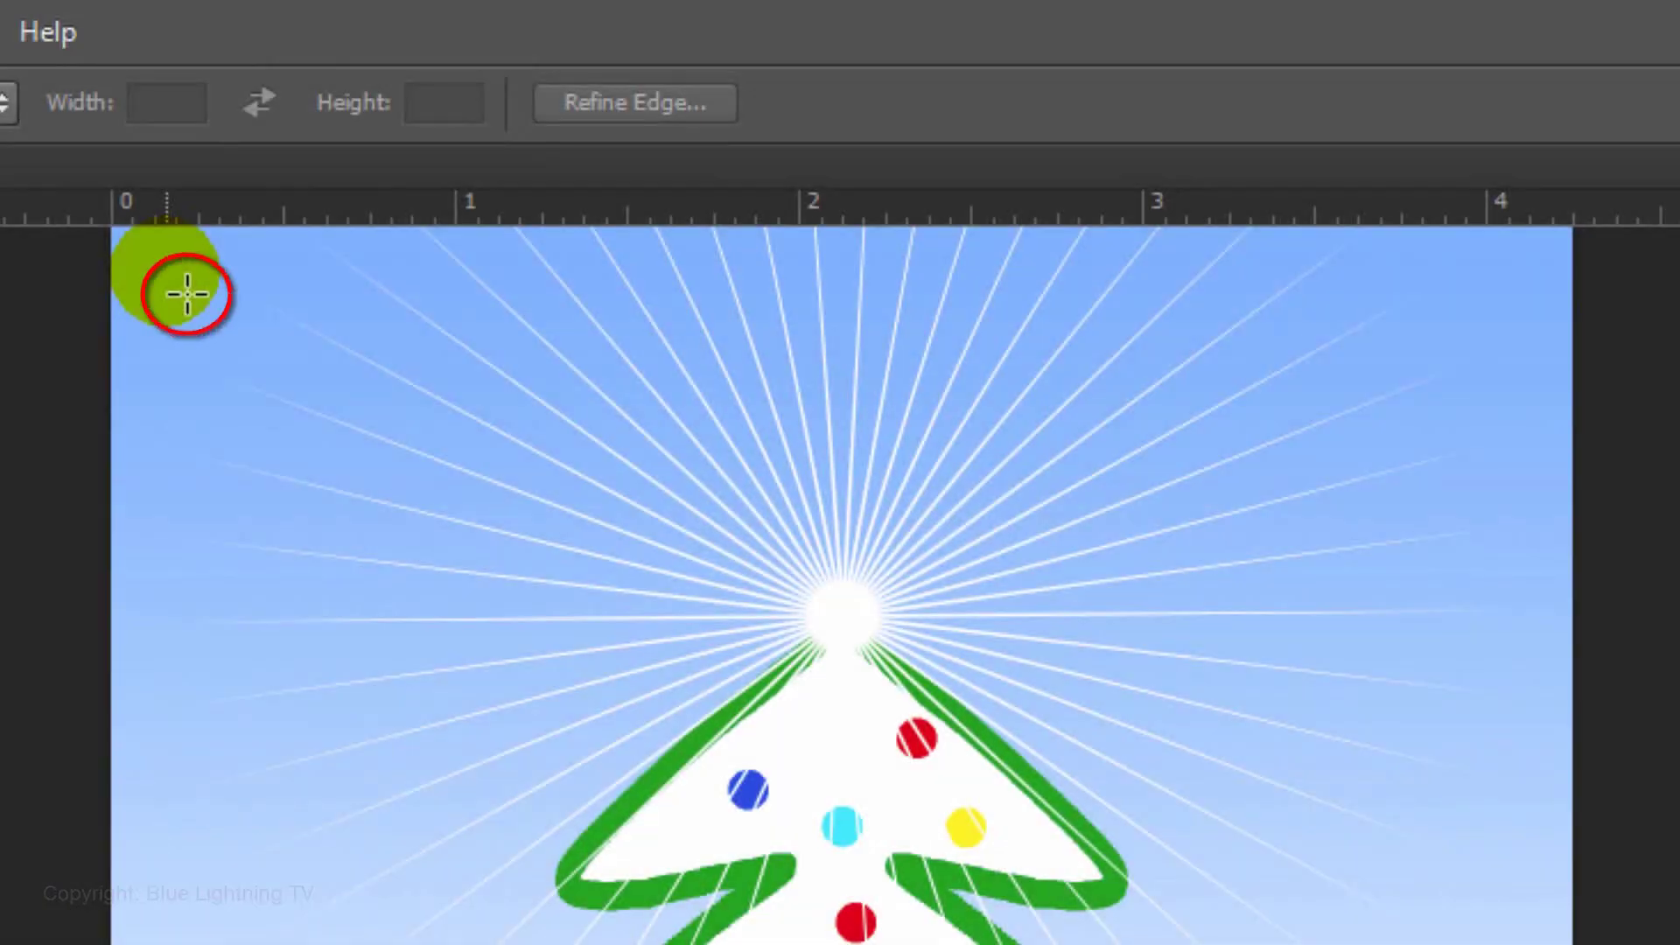
pyautogui.moveTo(166, 272); pyautogui.dragTo(1297, 944)
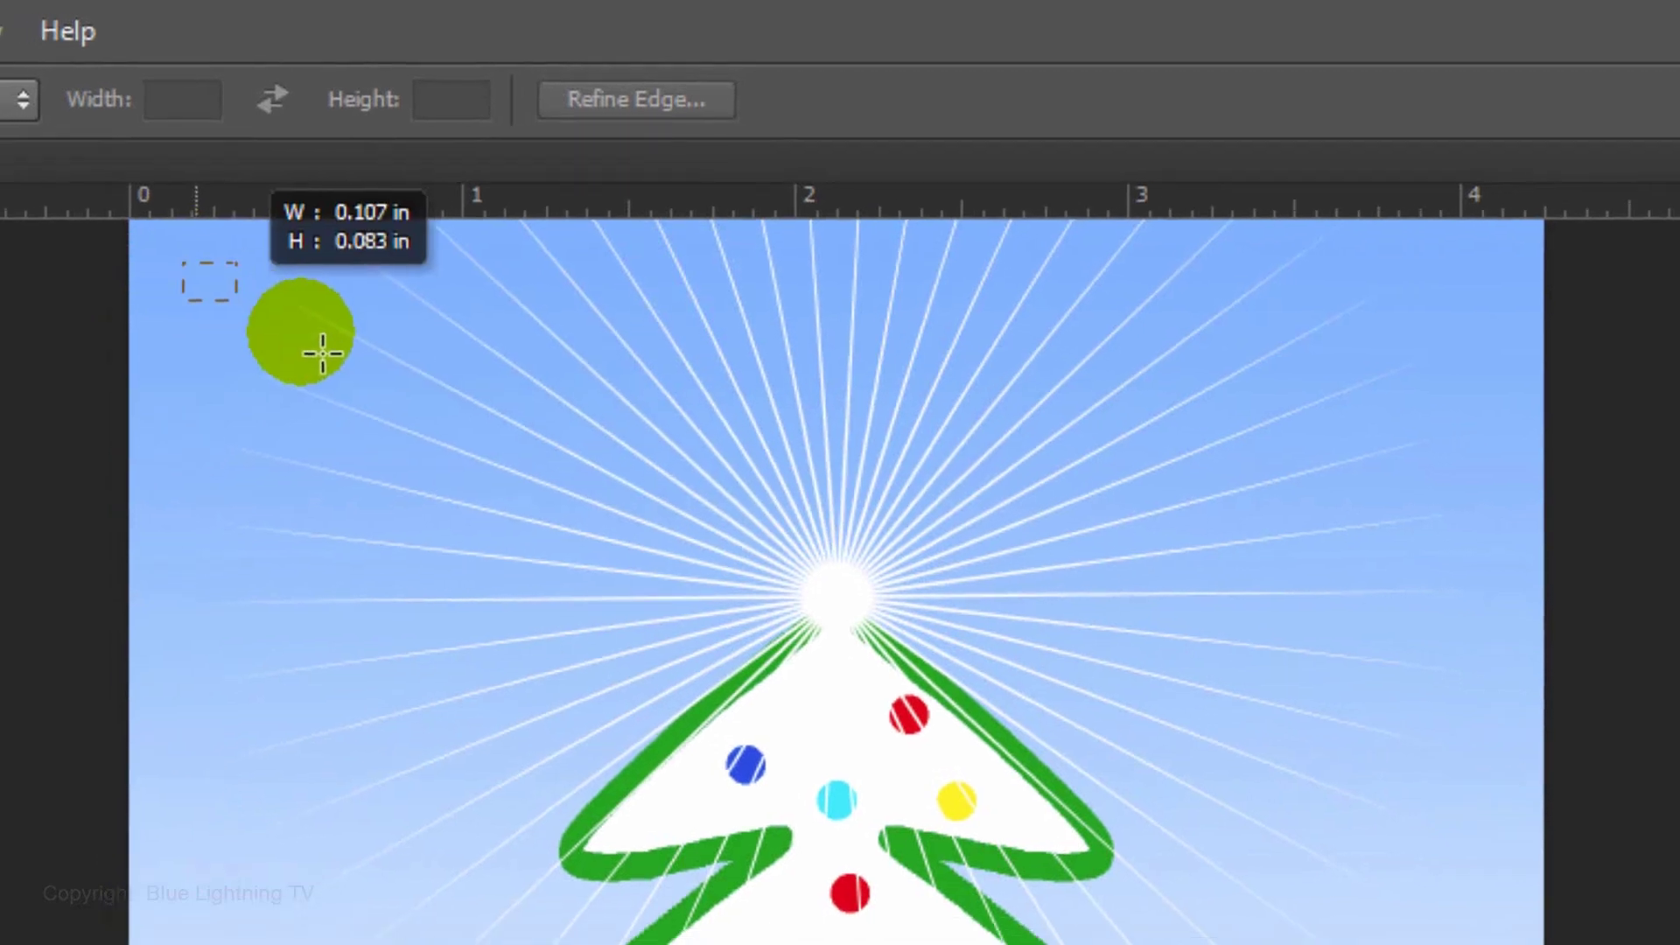
pyautogui.moveTo(960, 860); pyautogui.dragTo(1068, 944)
pyautogui.moveTo(1002, 884); pyautogui.dragTo(998, 879)
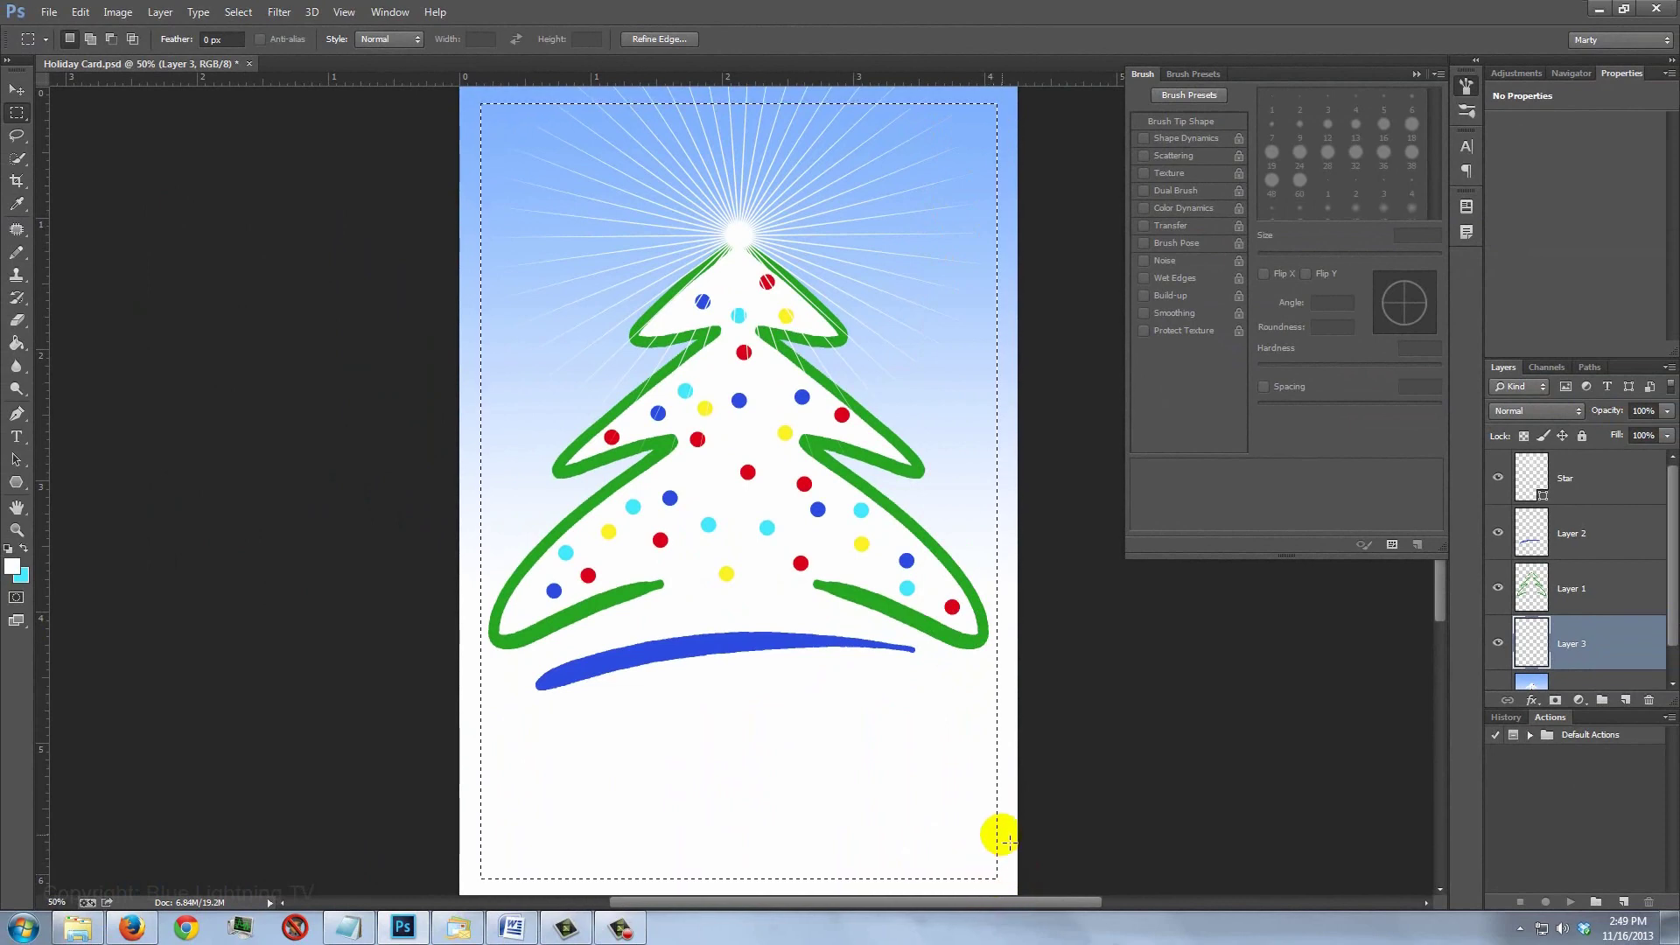
# - Invert the selection to the border strip and set up a blue-to-white gradient
pyautogui.hotkey('ctrl', 'shift', 'i')
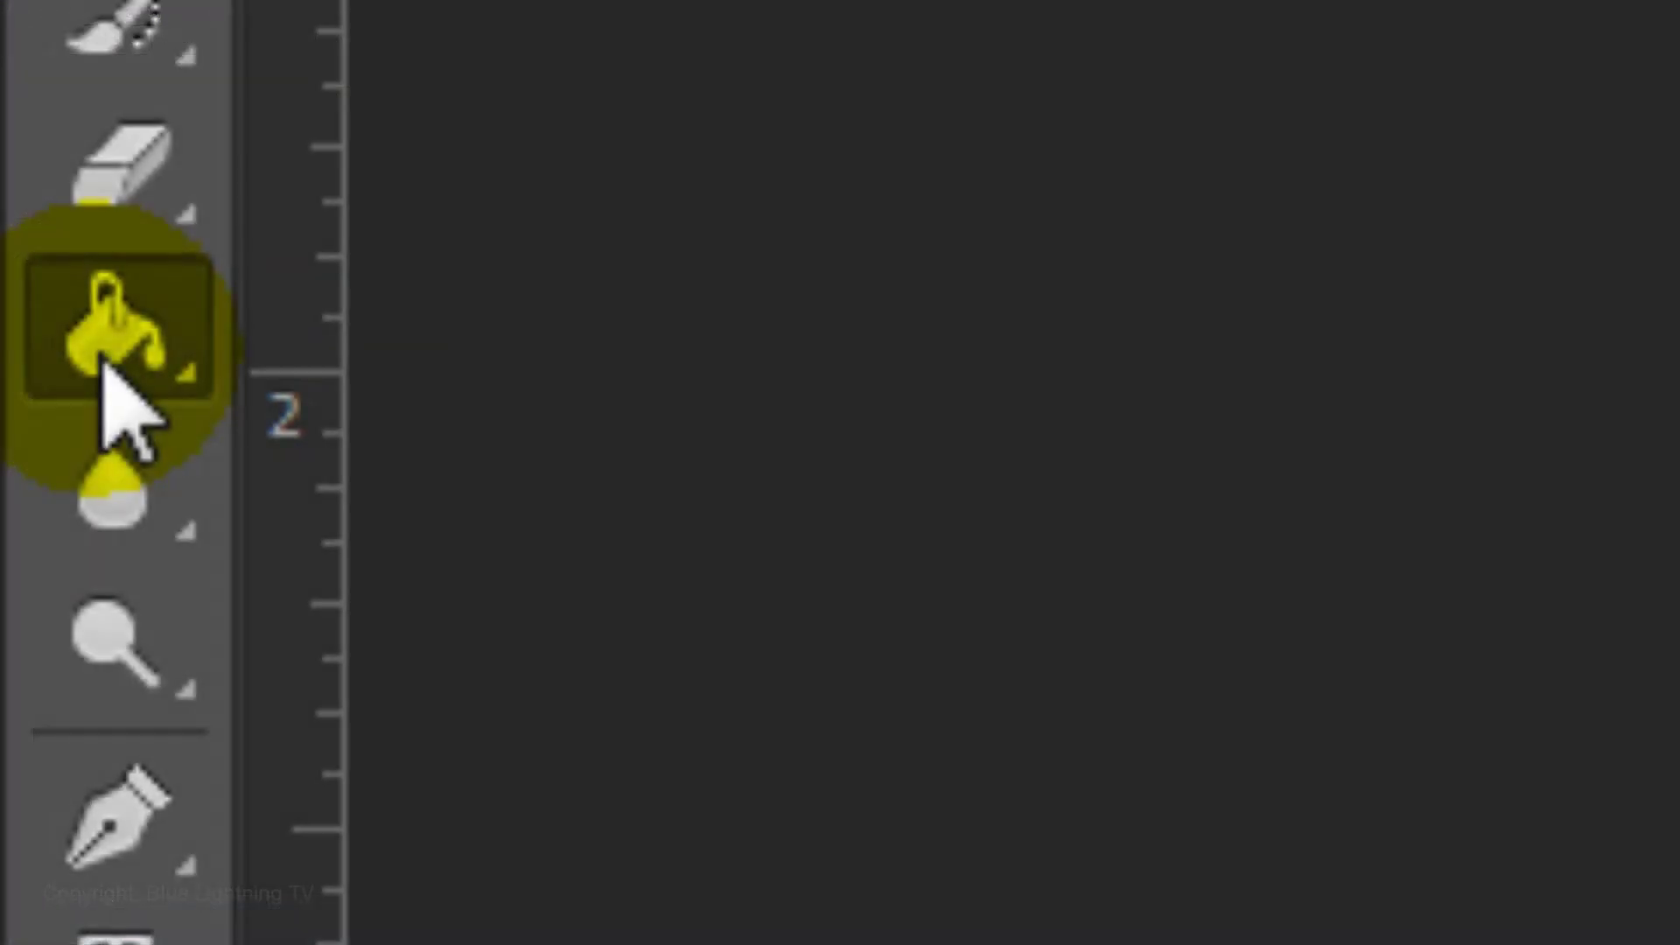
pyautogui.click(15, 343)
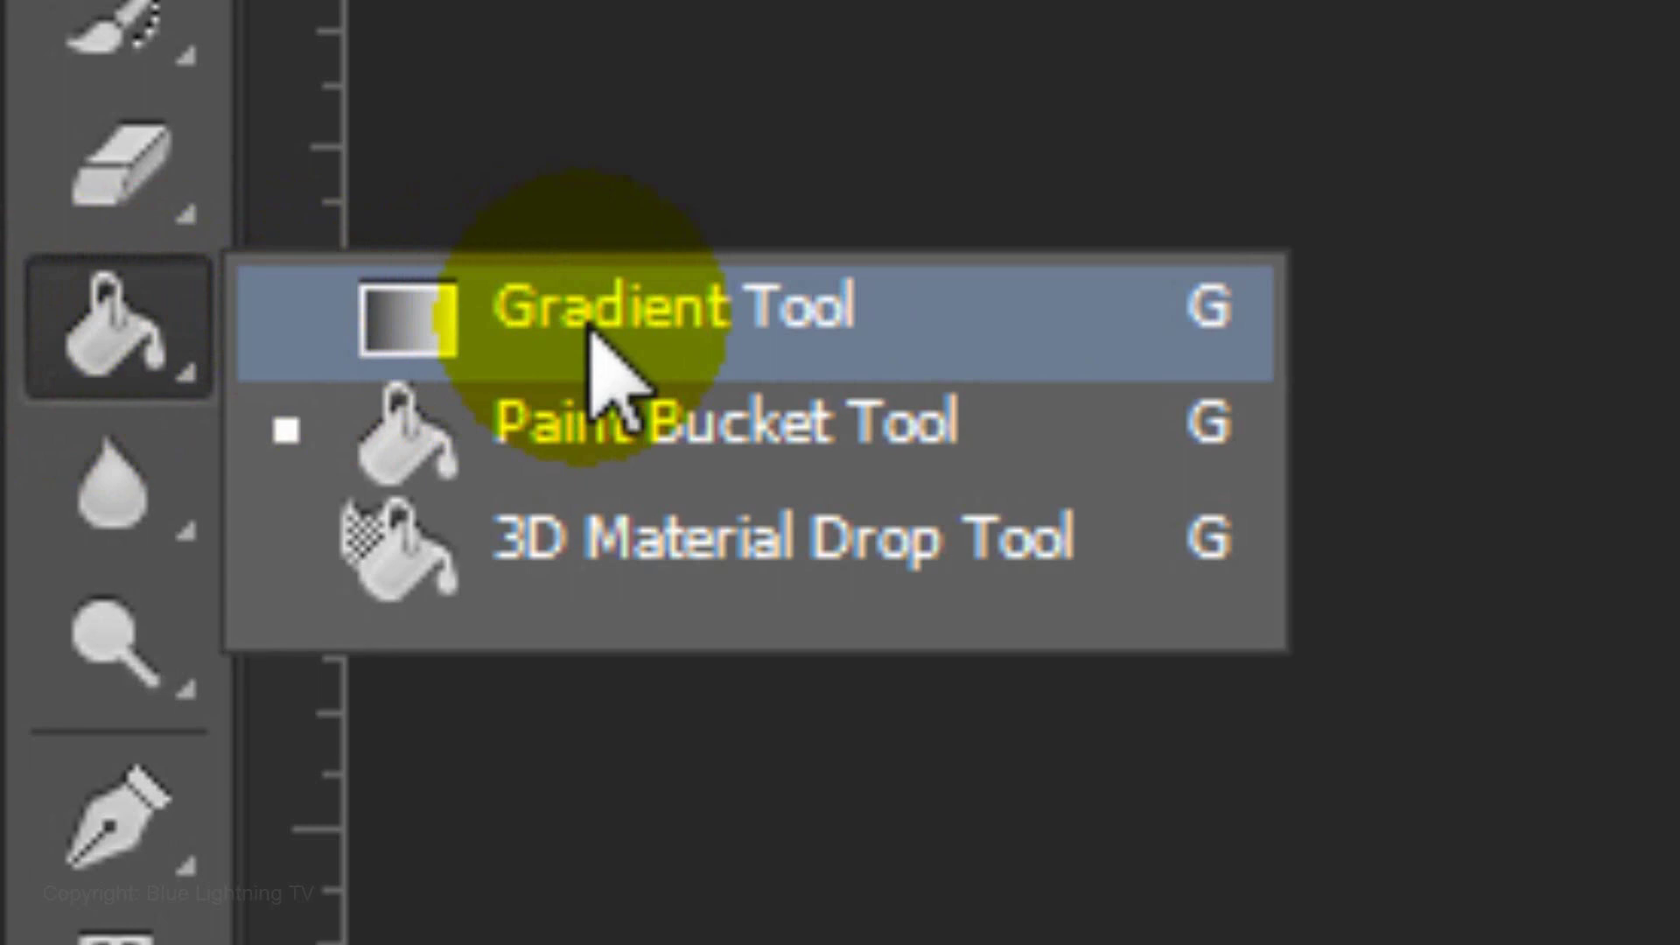
pyautogui.click(604, 359)
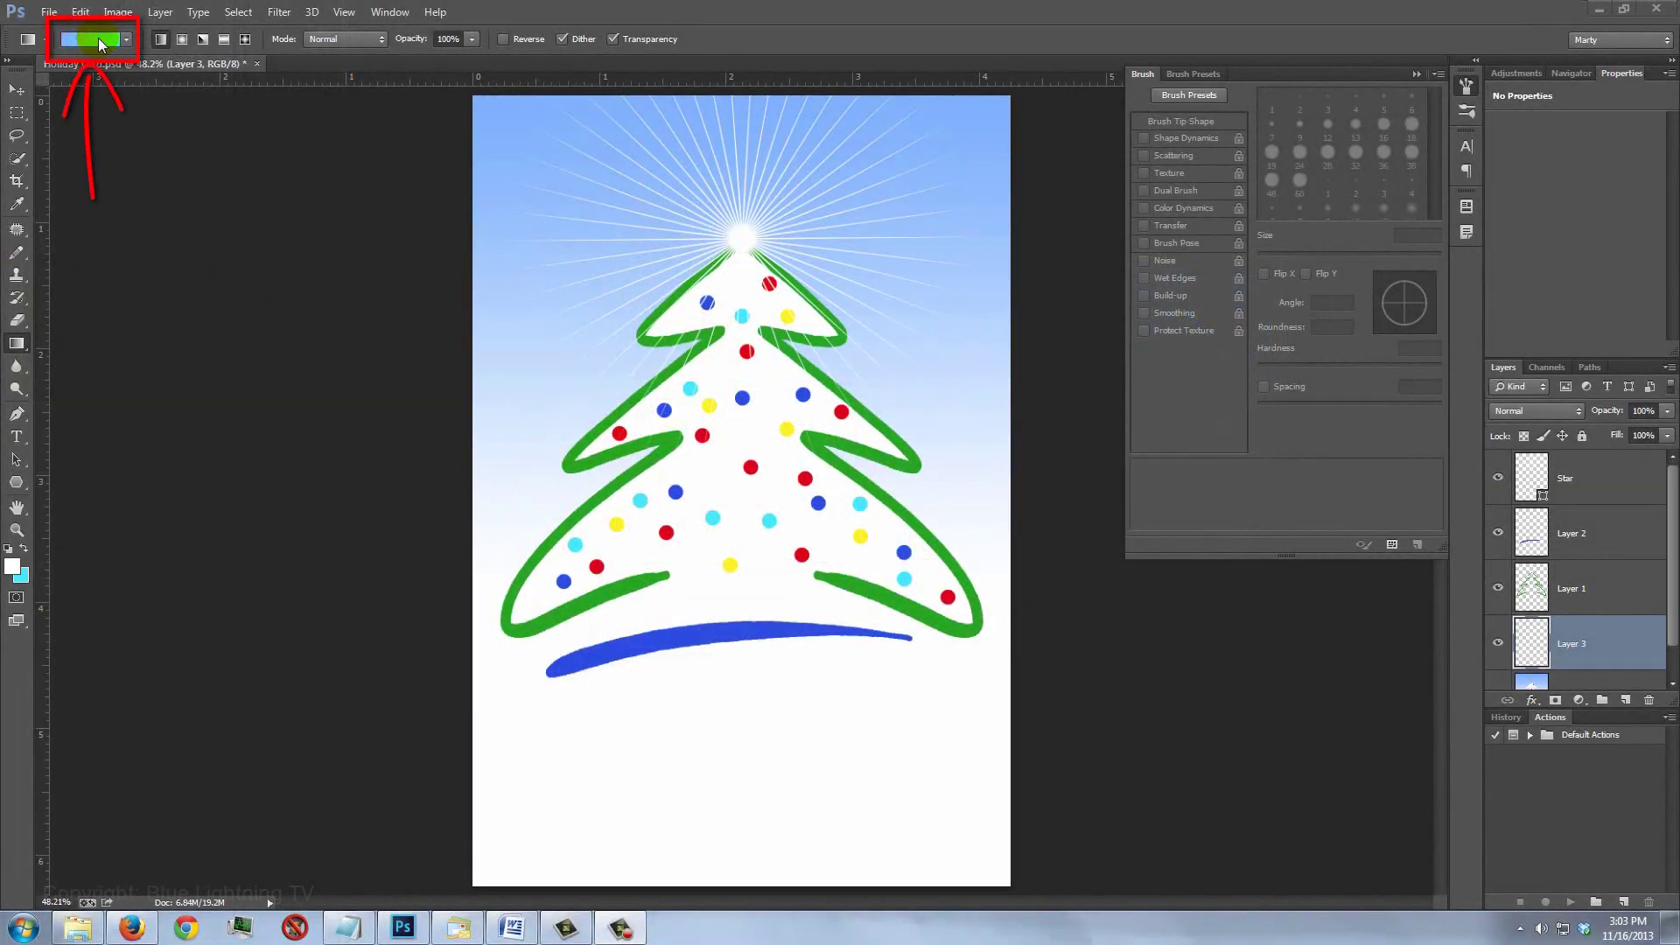
pyautogui.click(91, 39)
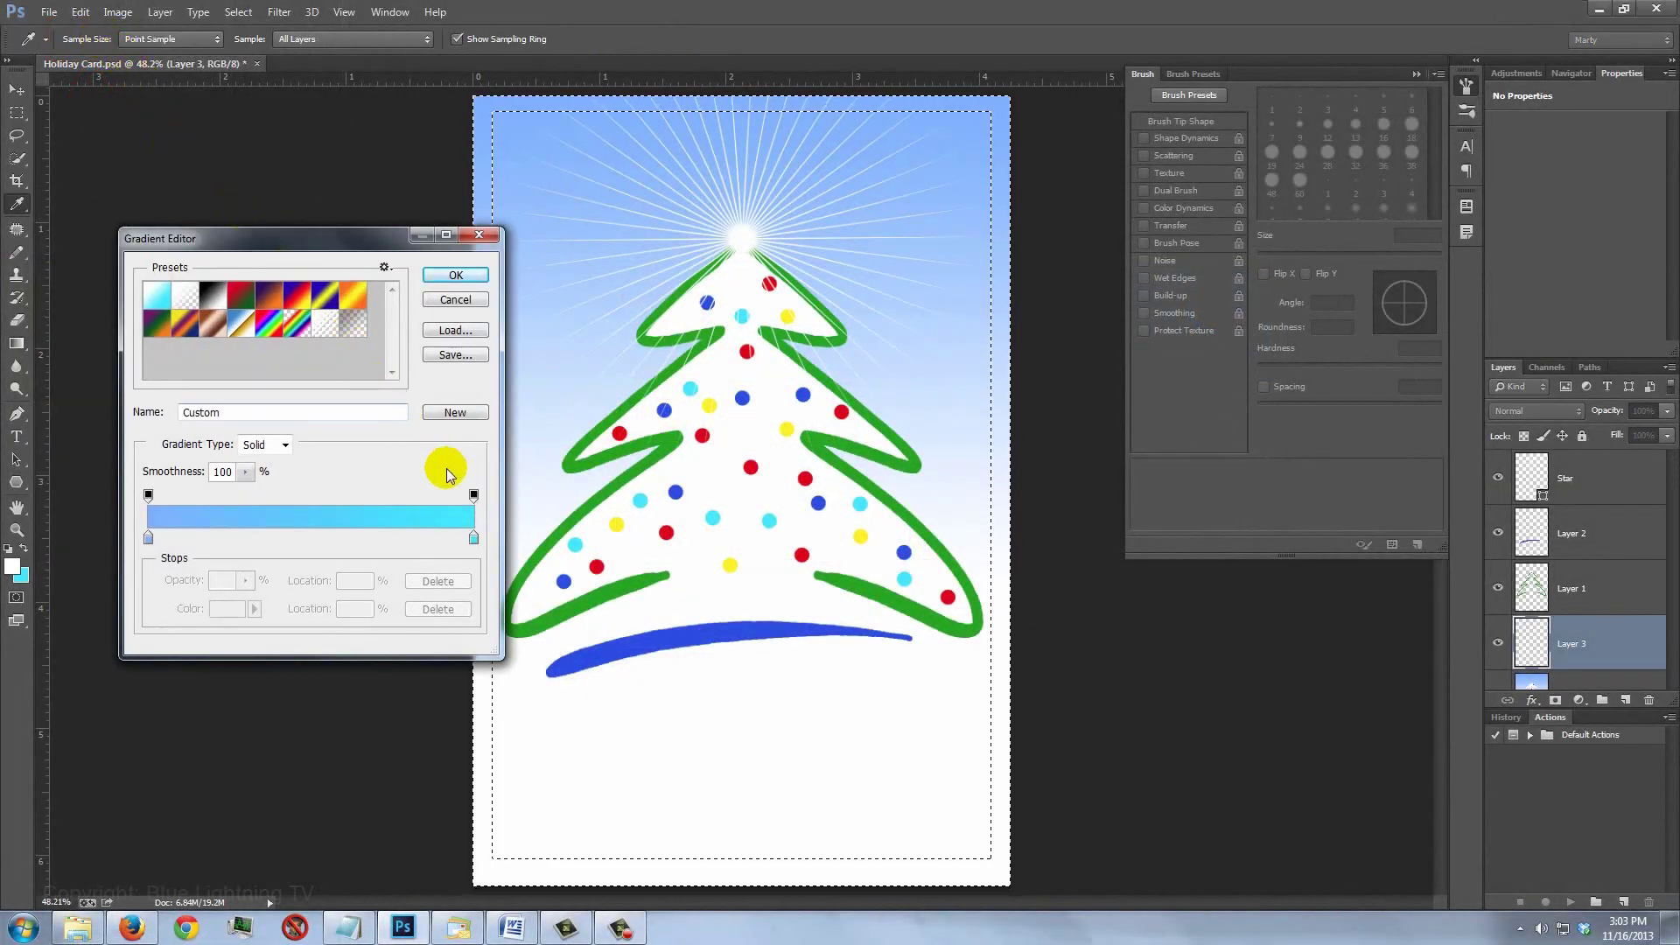
pyautogui.click(473, 538)
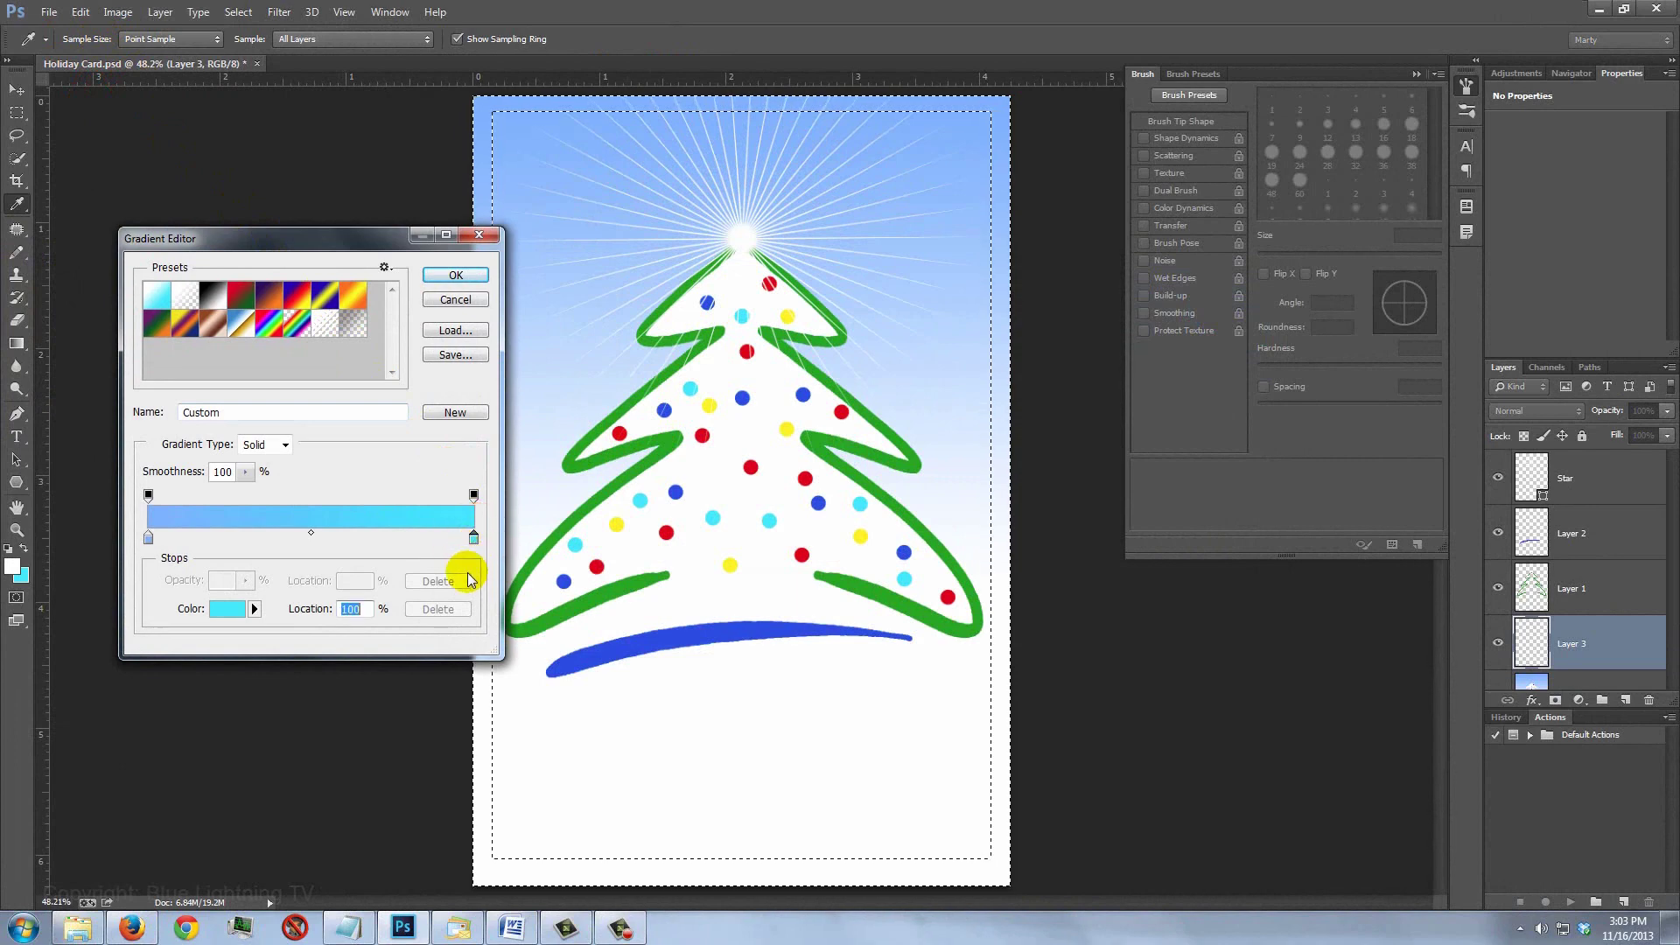
pyautogui.click(539, 820)
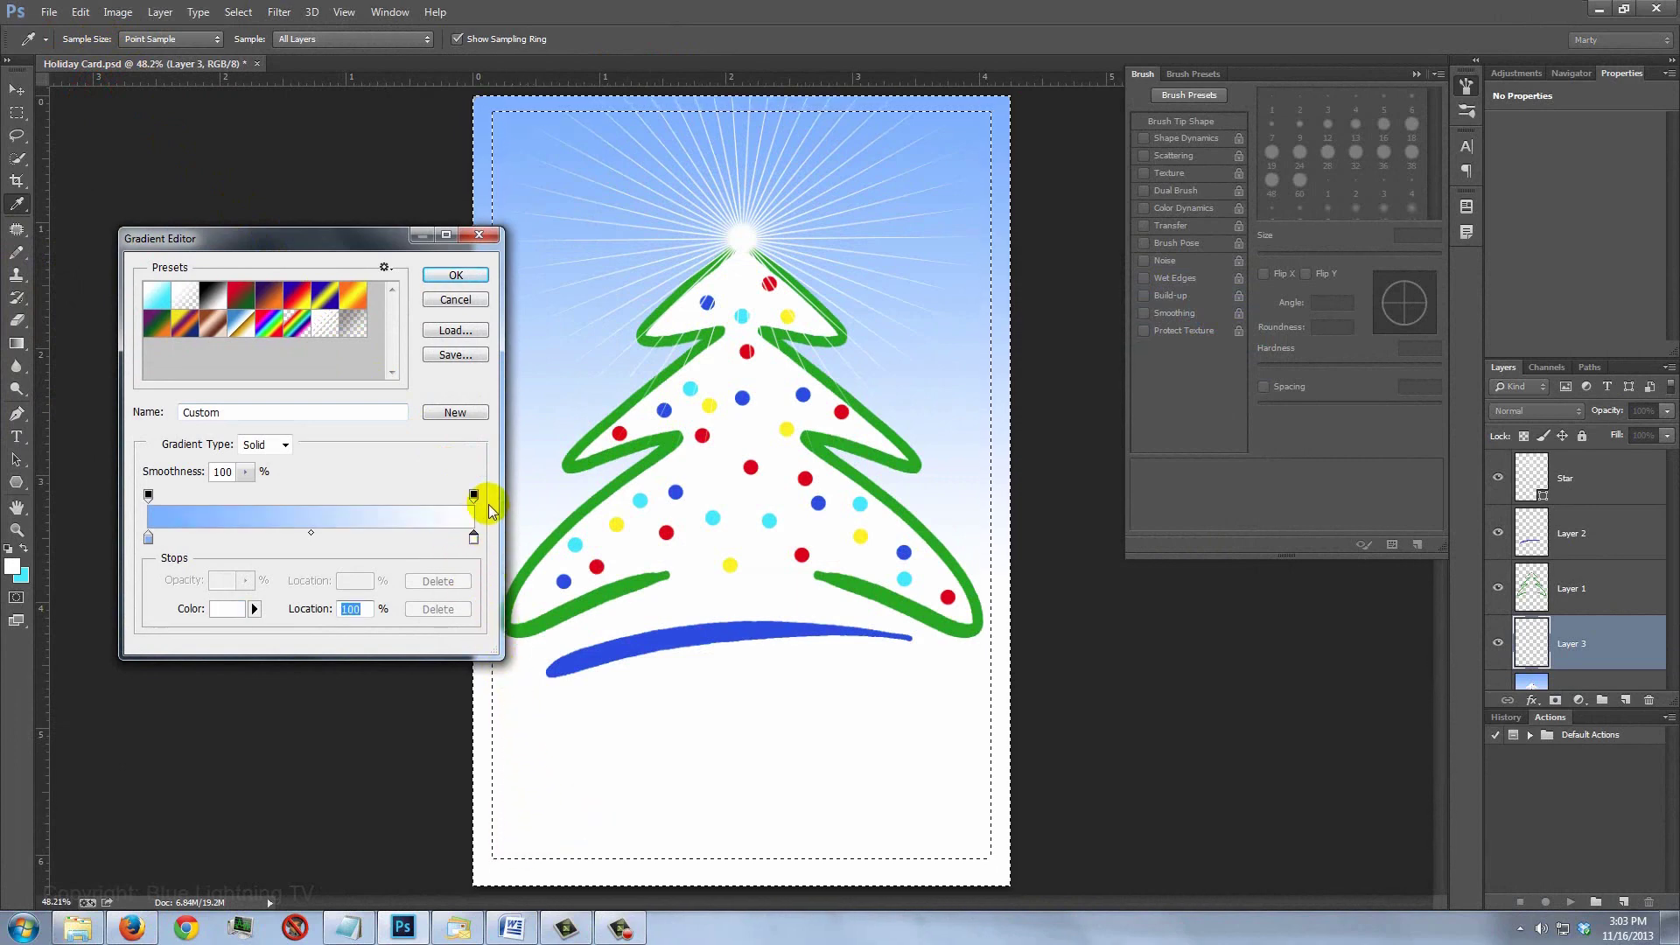
pyautogui.click(456, 276)
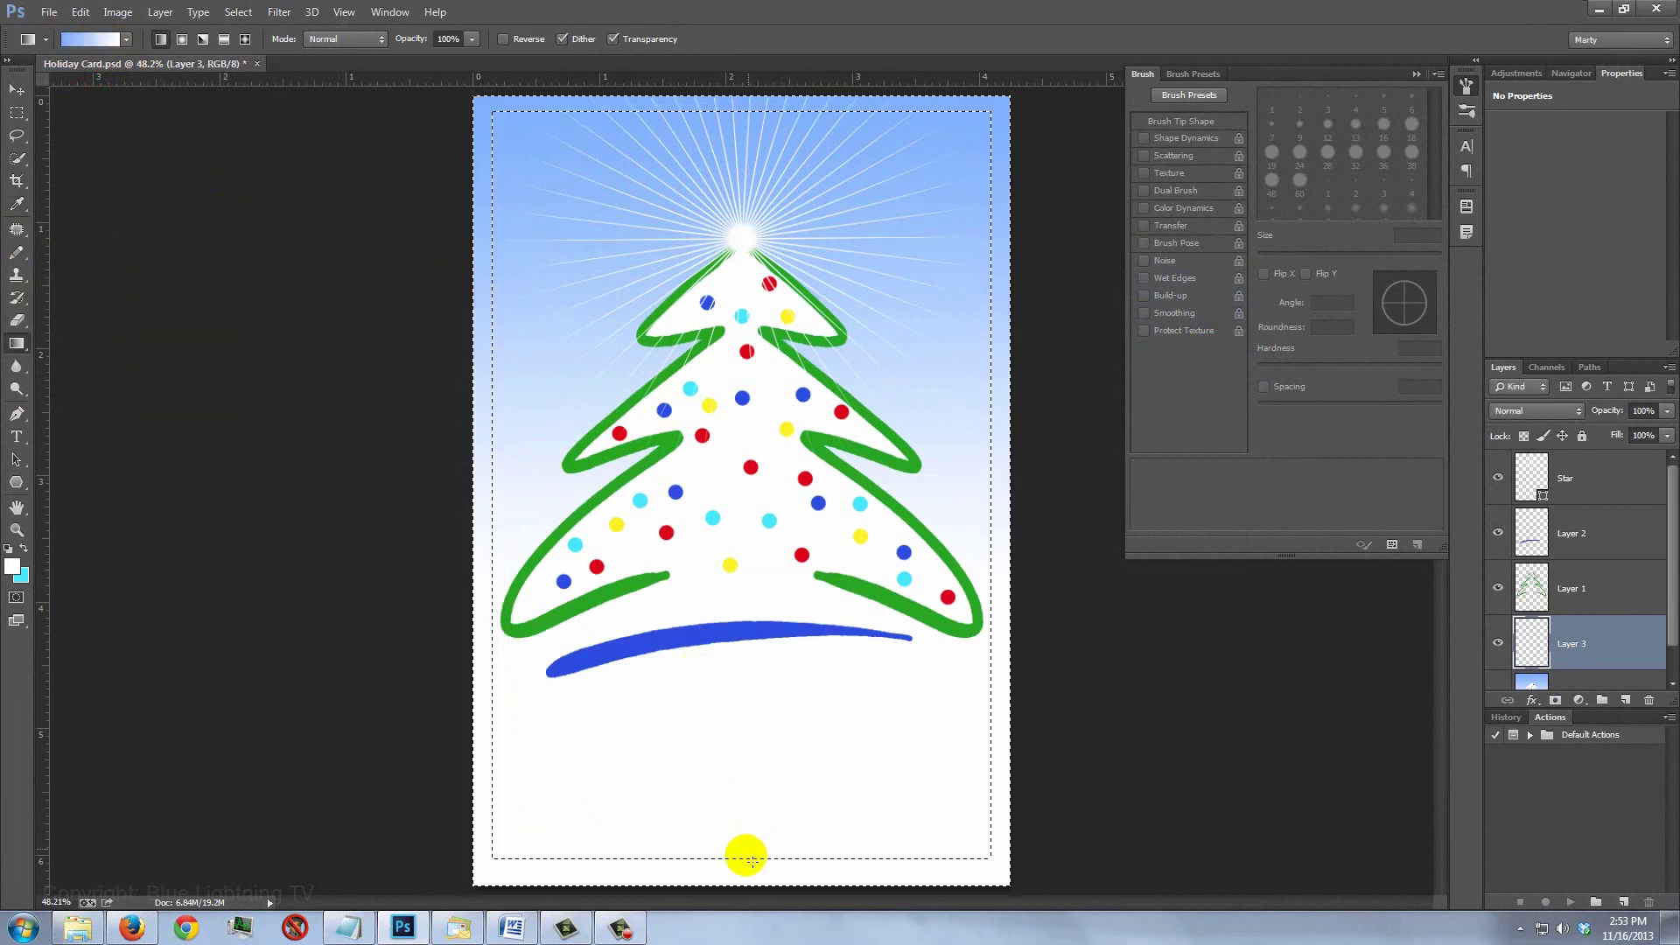
# - Drag the gradient upward through the border, deselect, and rename the layer Frame
pyautogui.click(746, 893)
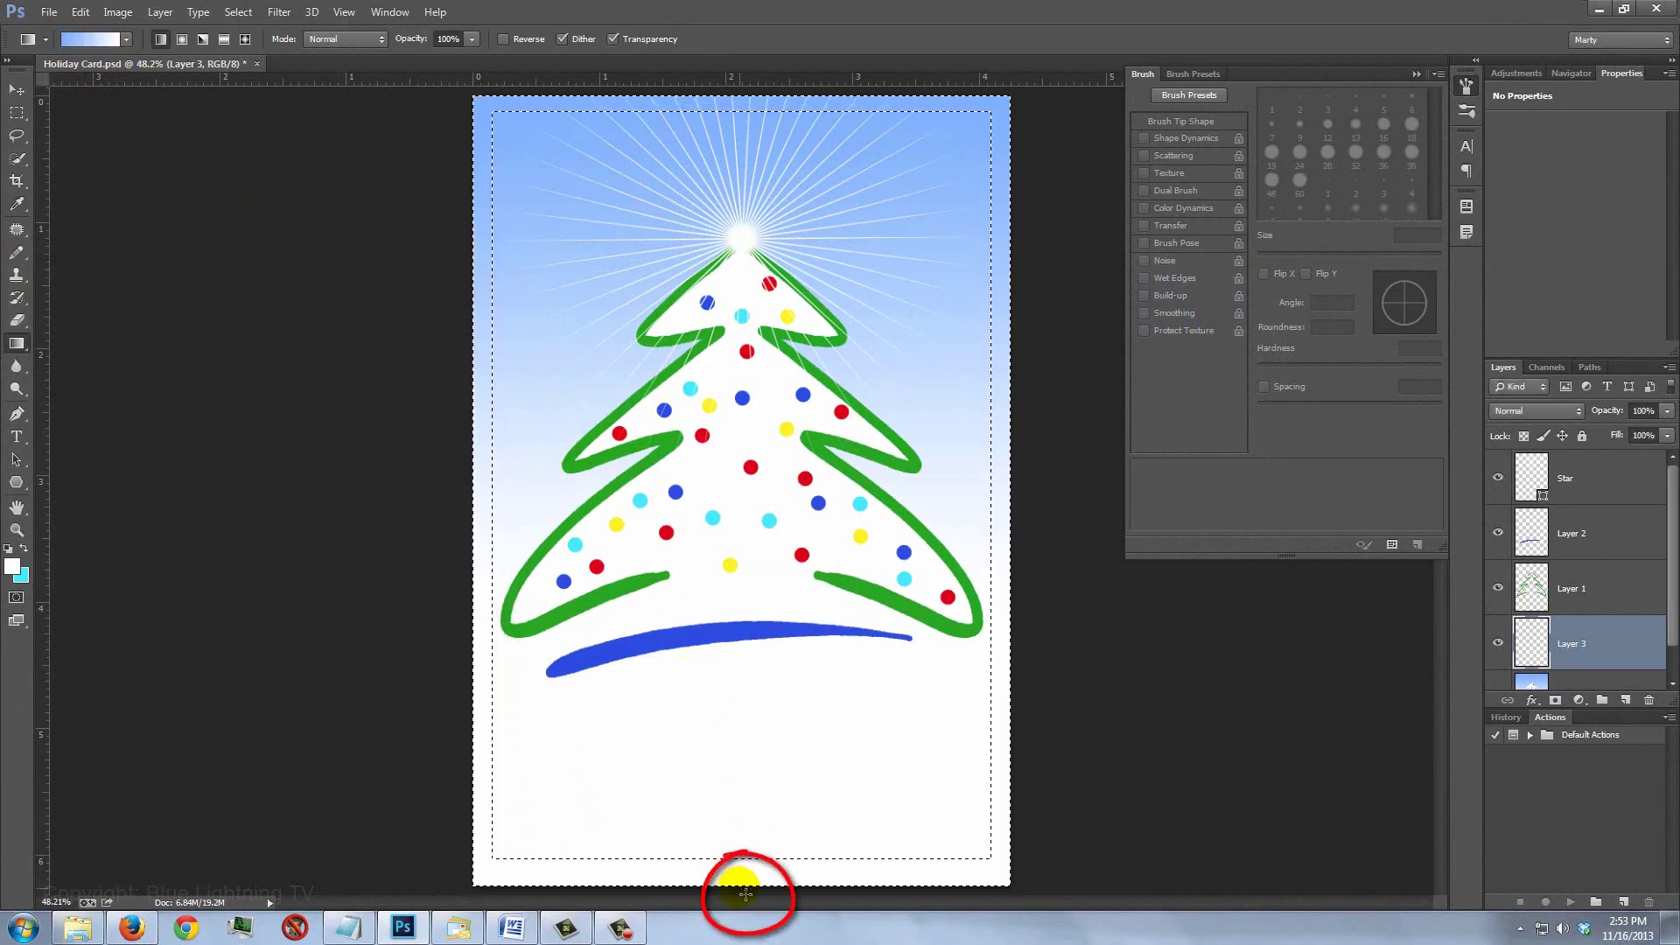
pyautogui.moveTo(745, 892); pyautogui.dragTo(778, 94)
pyautogui.hotkey('ctrl', 'd')
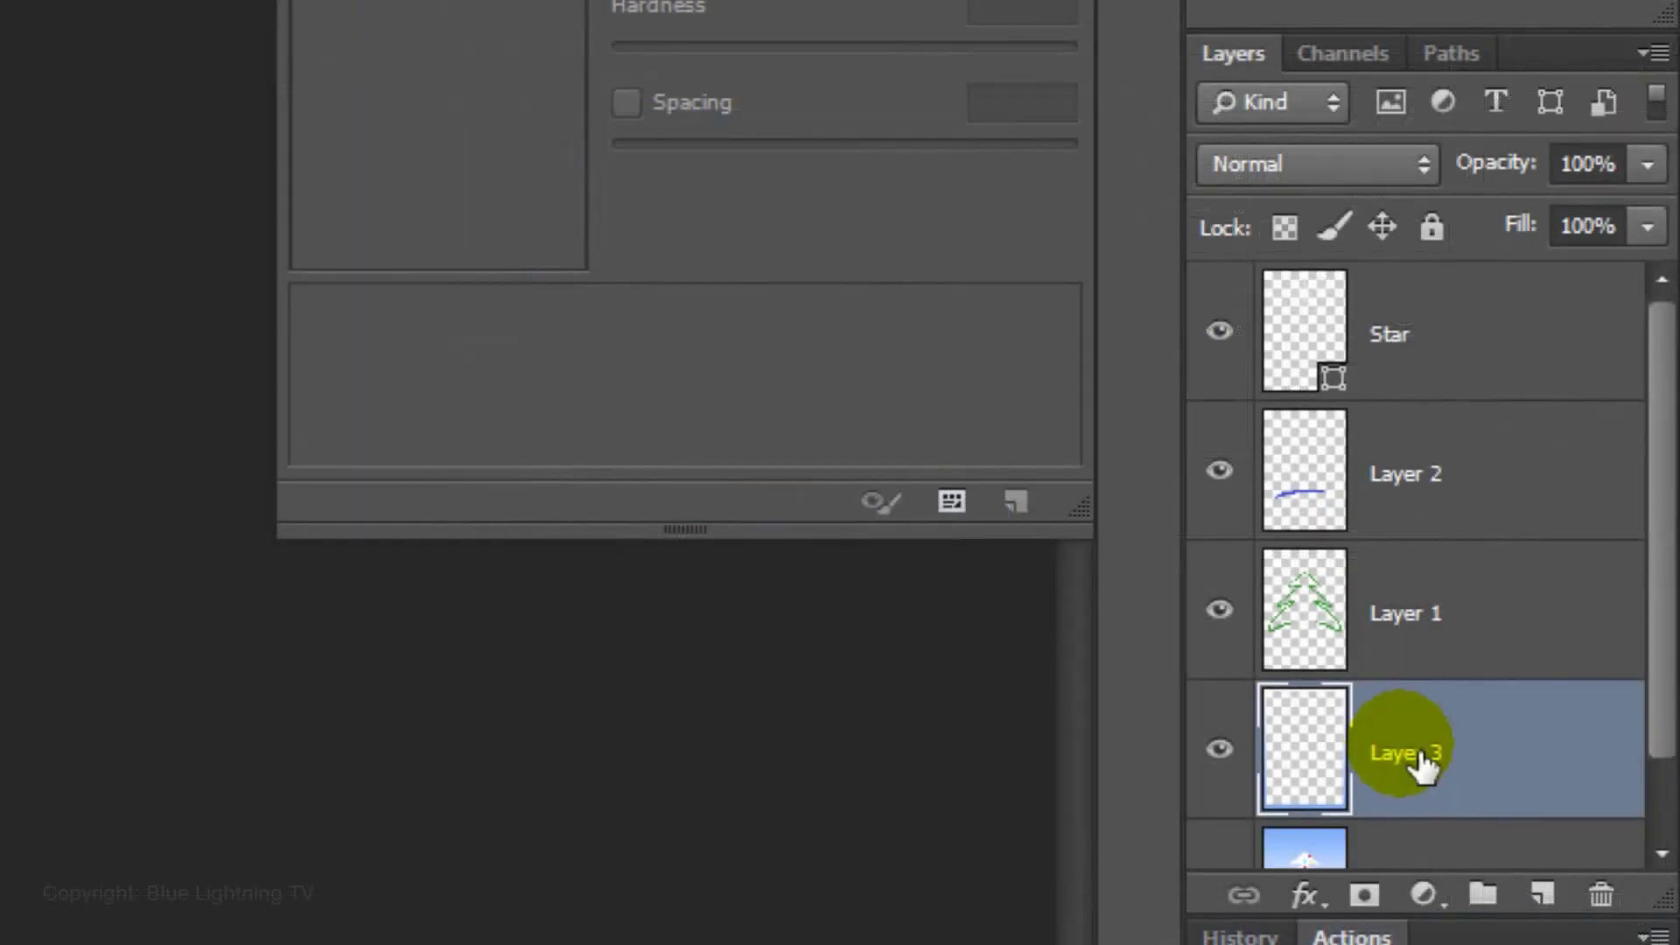
pyautogui.doubleClick(1554, 645)
pyautogui.write('Frame')
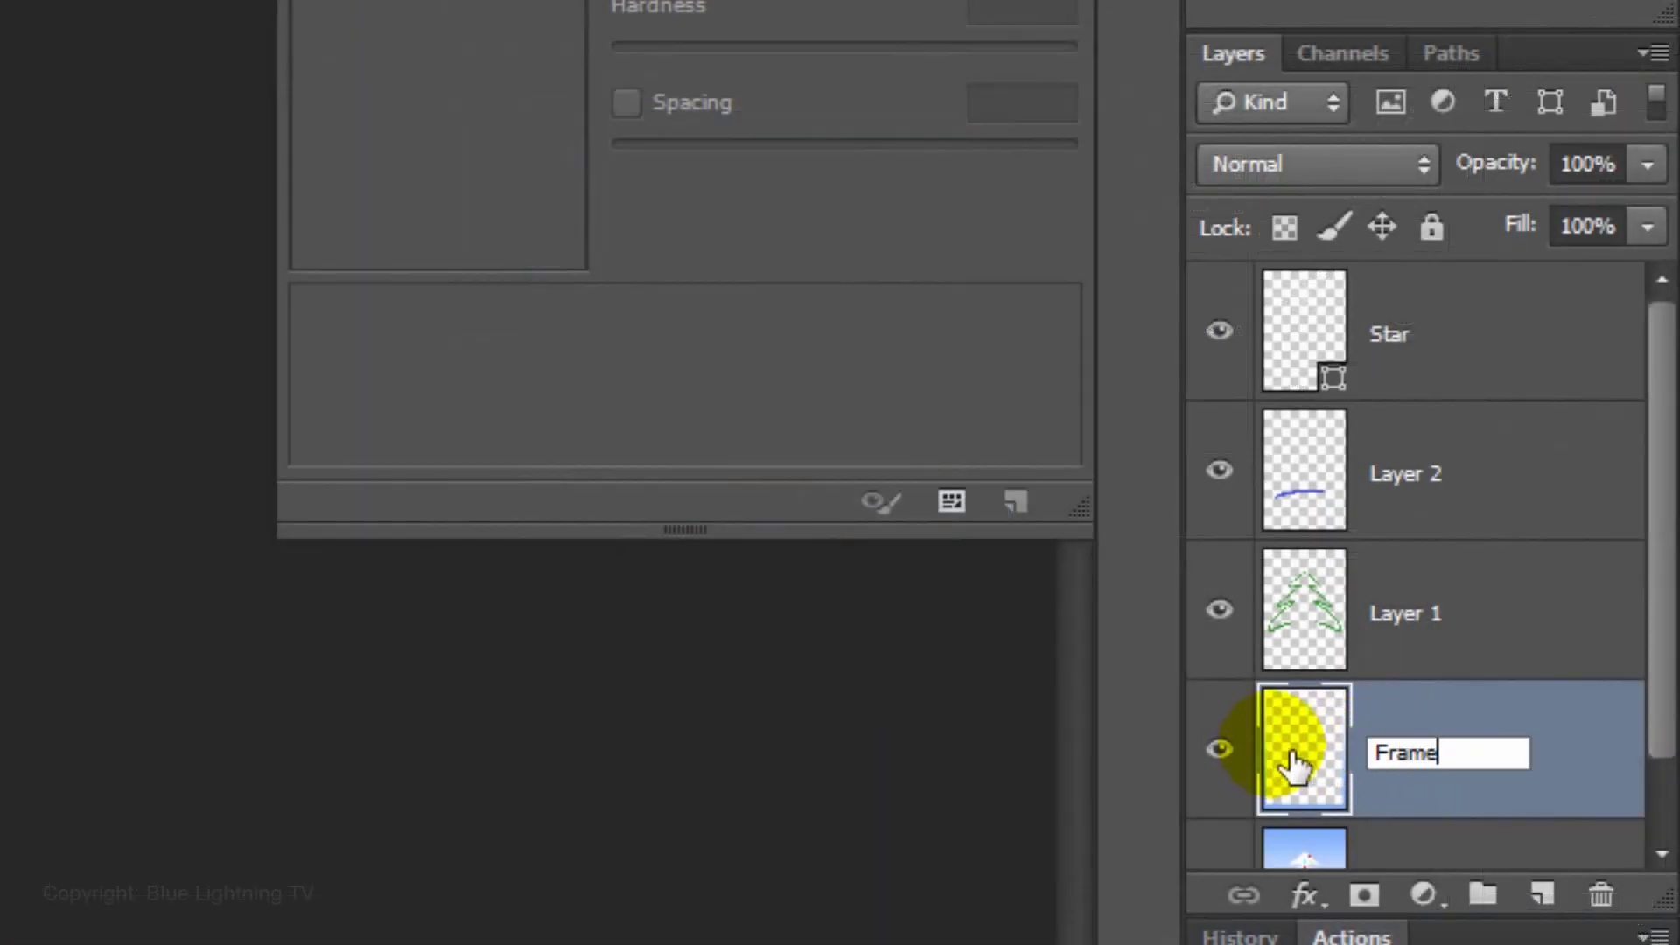
pyautogui.press('Return')
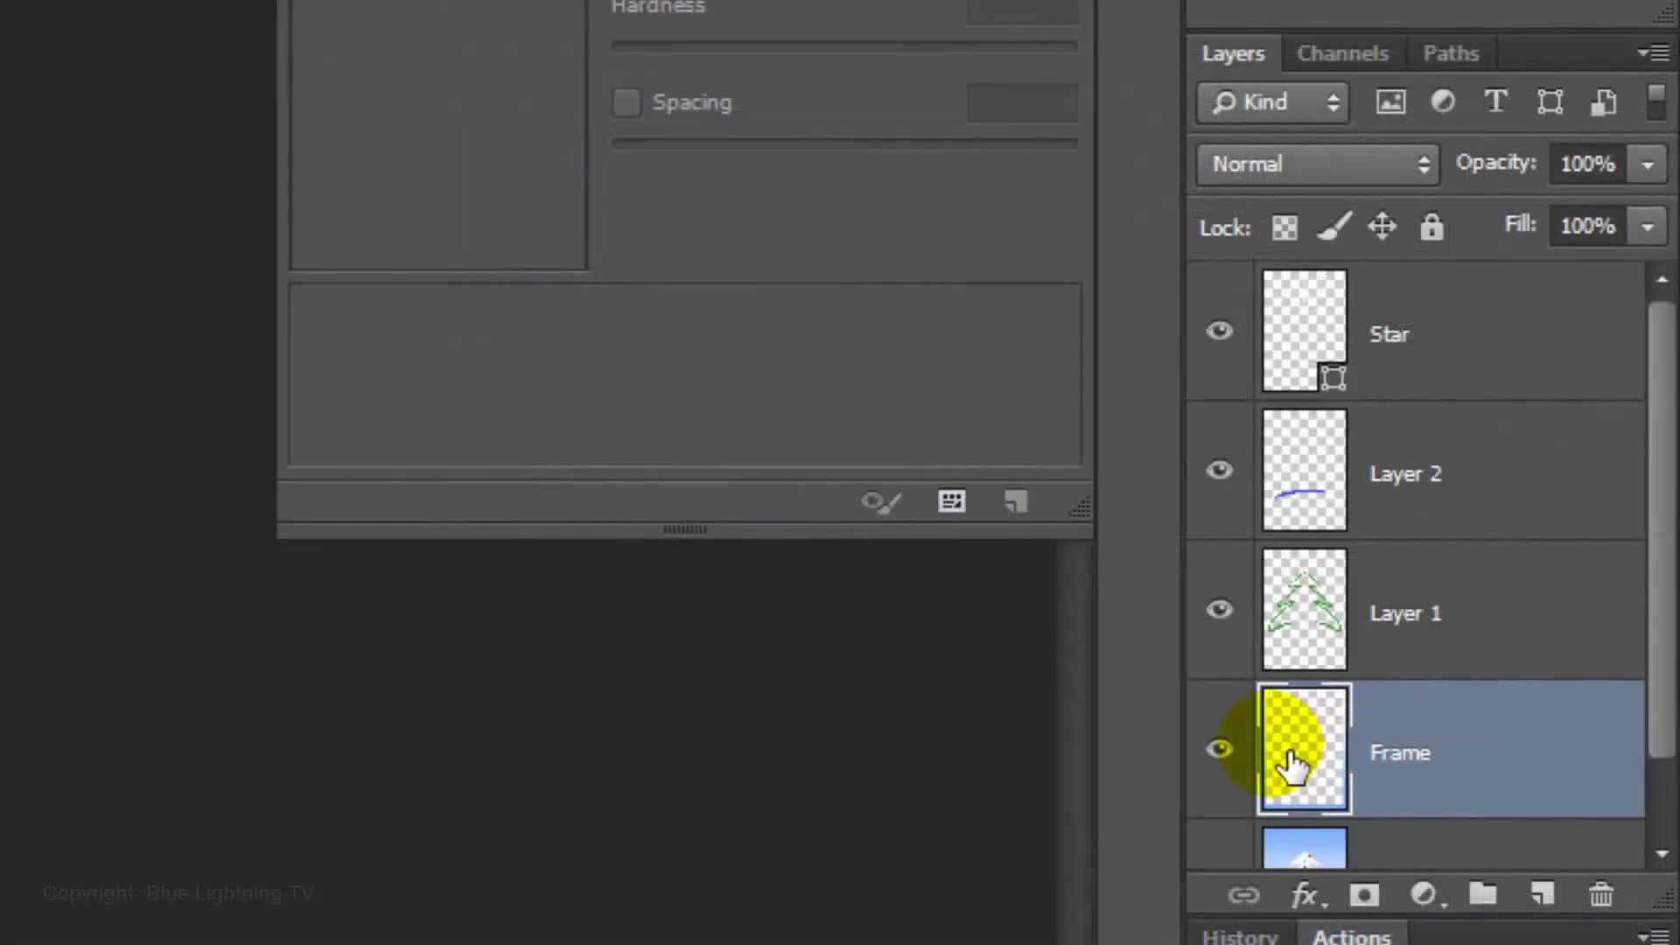
pyautogui.click(1494, 363)
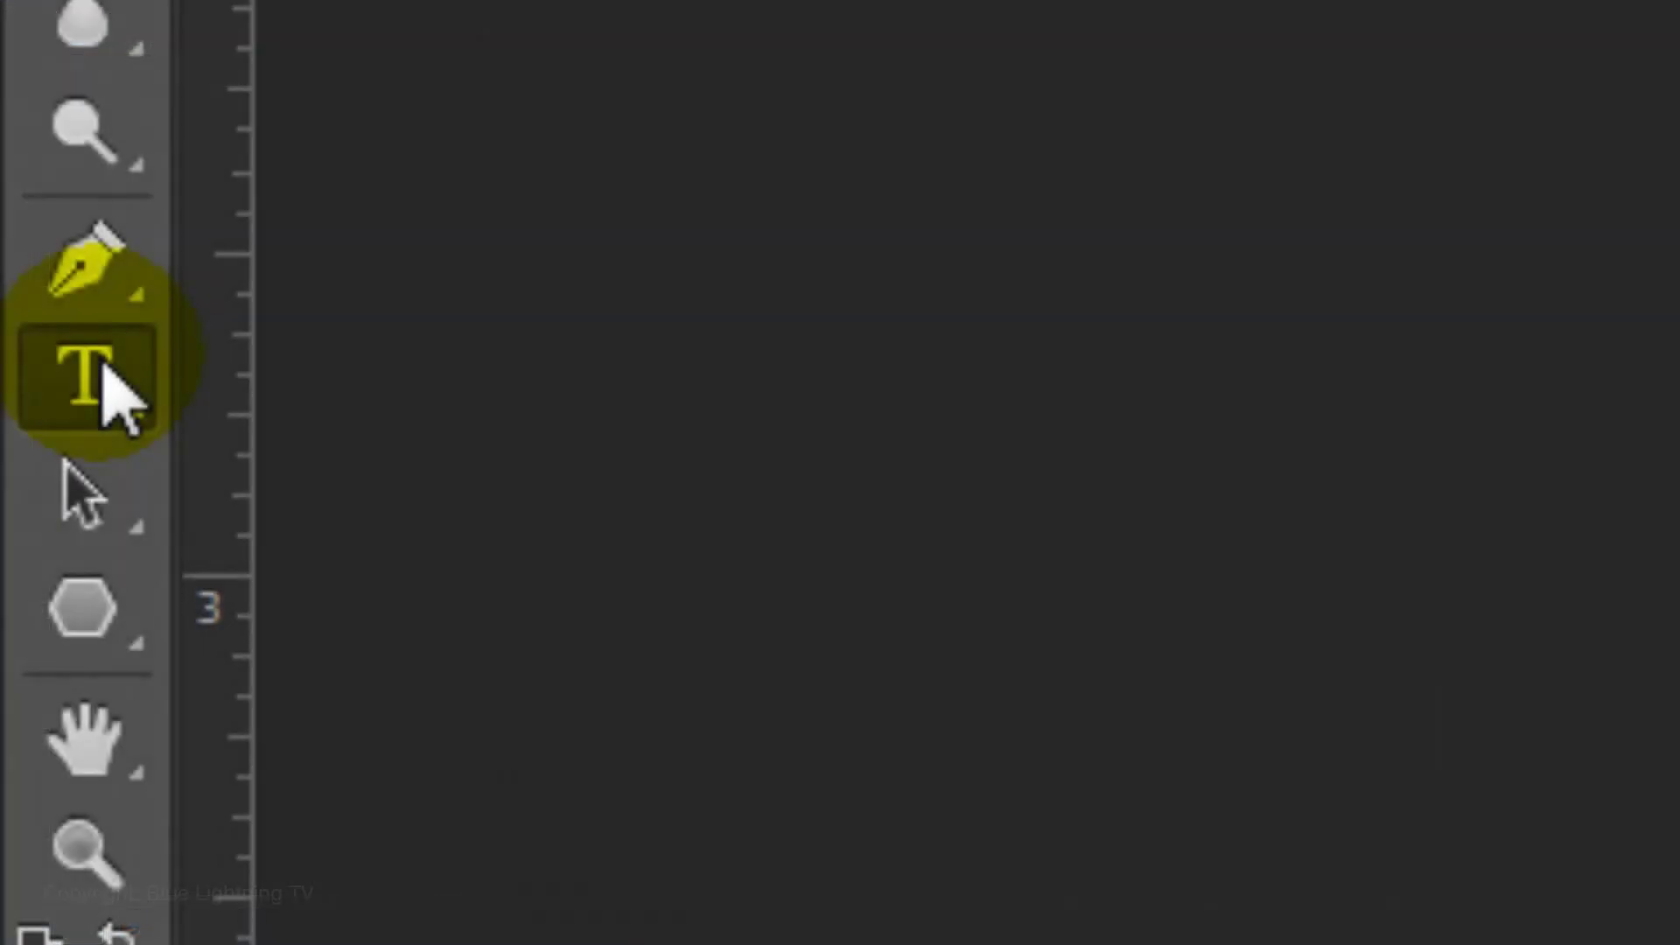
# - Set the Horizontal Type tool to MT Matto Script font in red ff0000
pyautogui.click(19, 439)
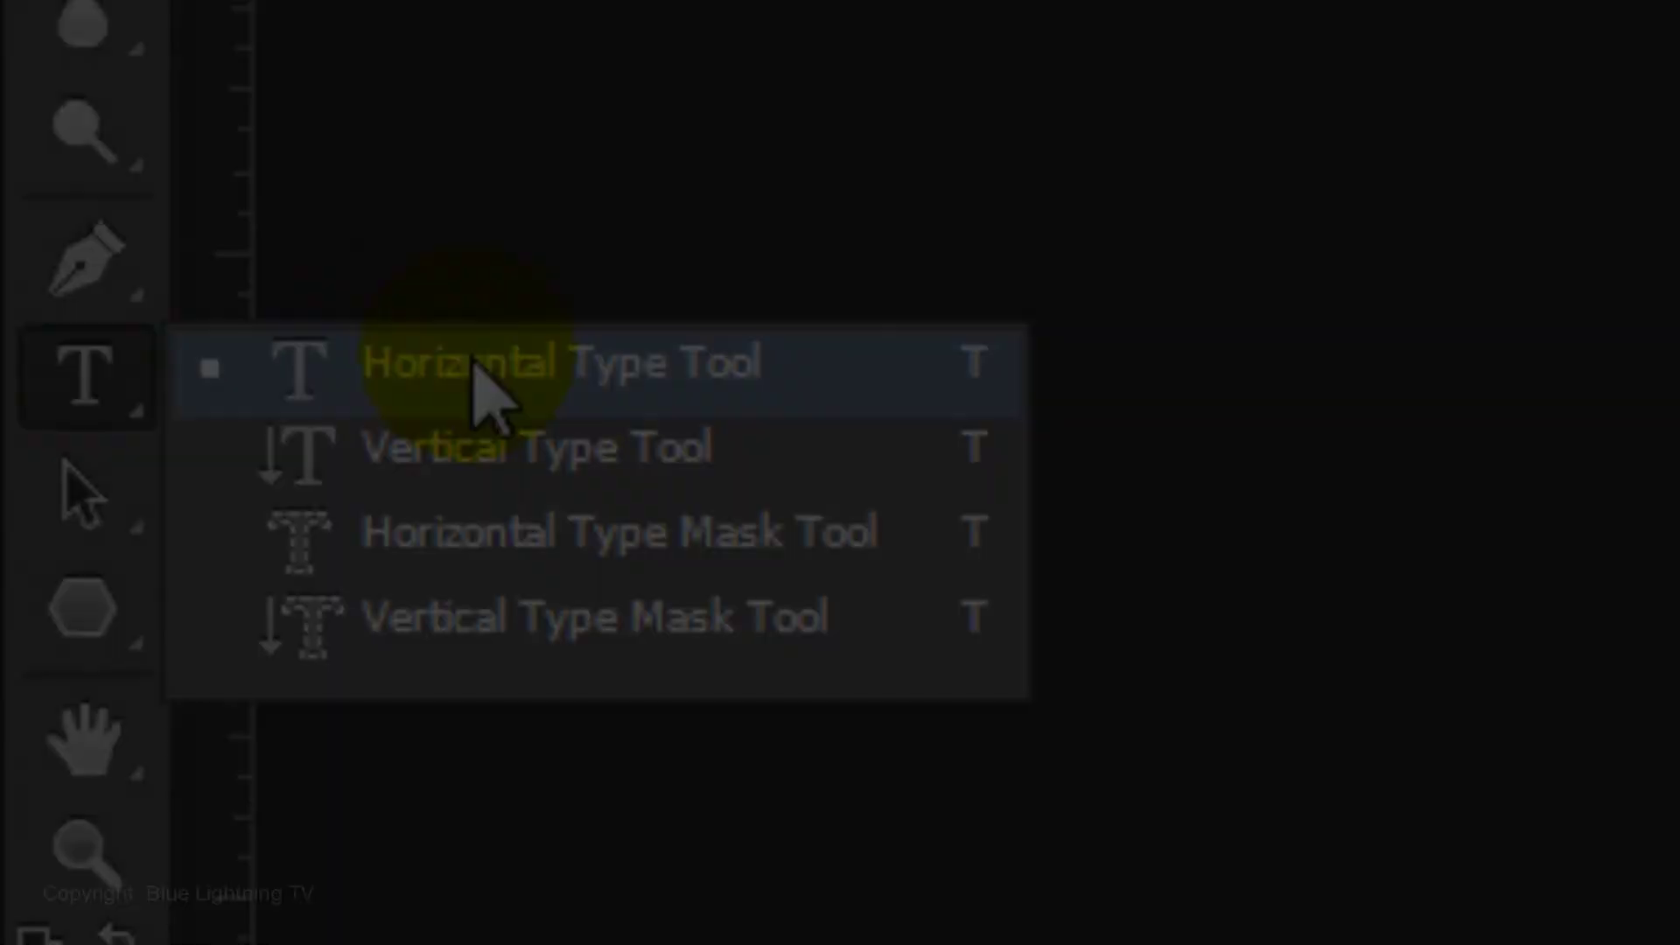
pyautogui.click(490, 394)
pyautogui.click(497, 107)
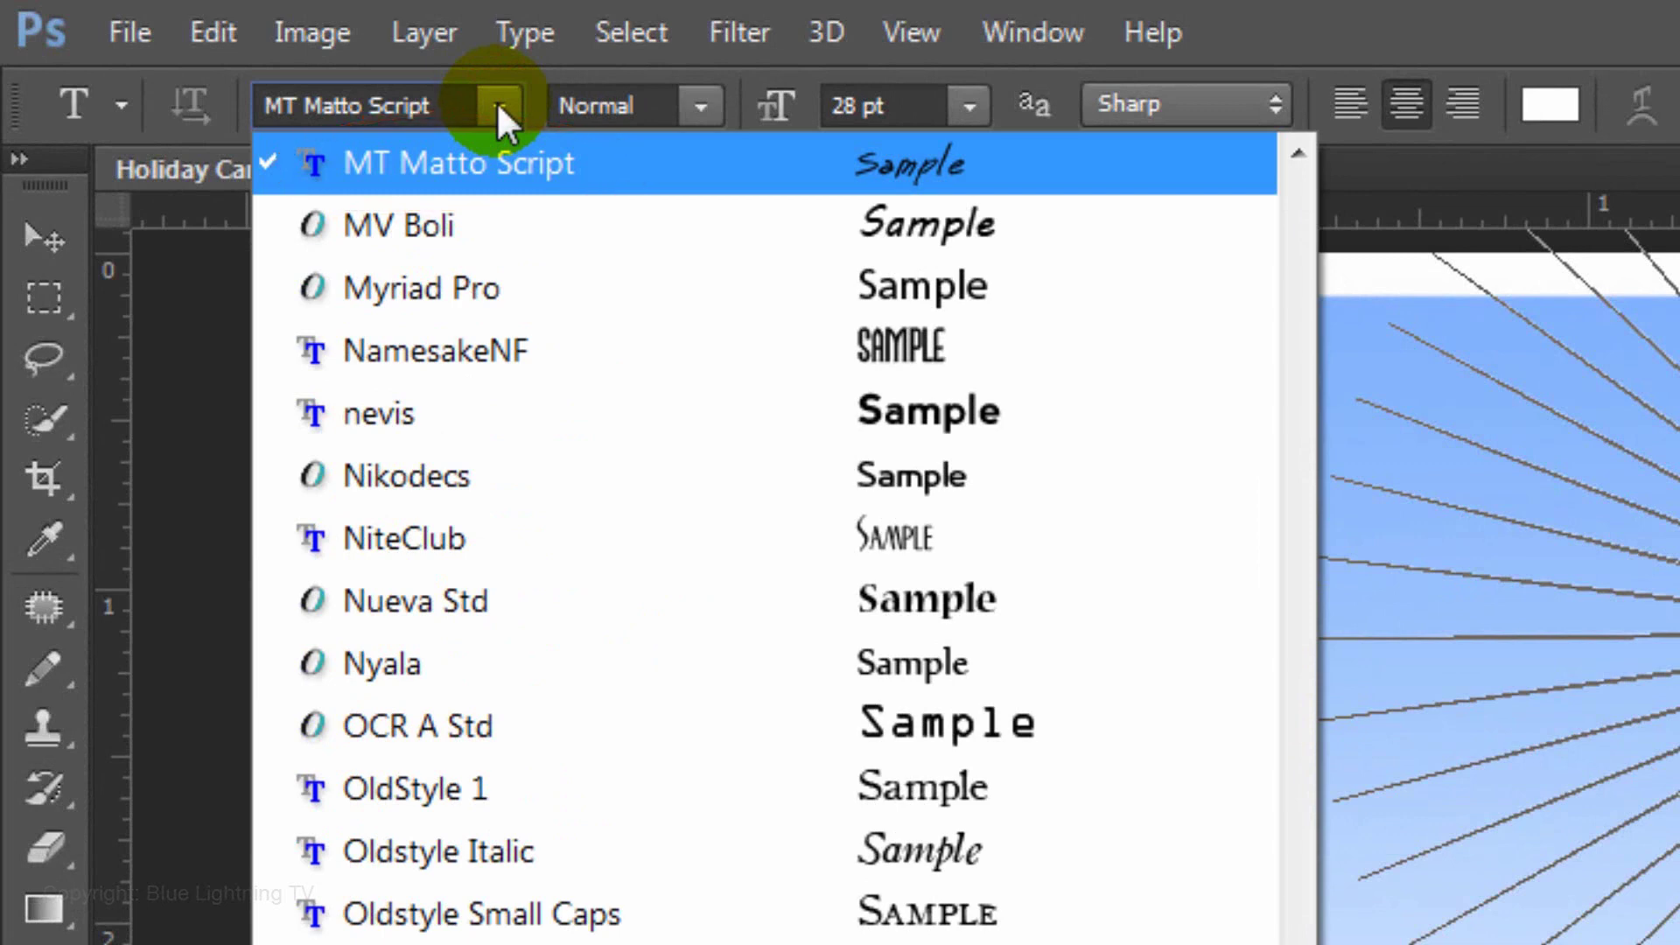
pyautogui.click(498, 105)
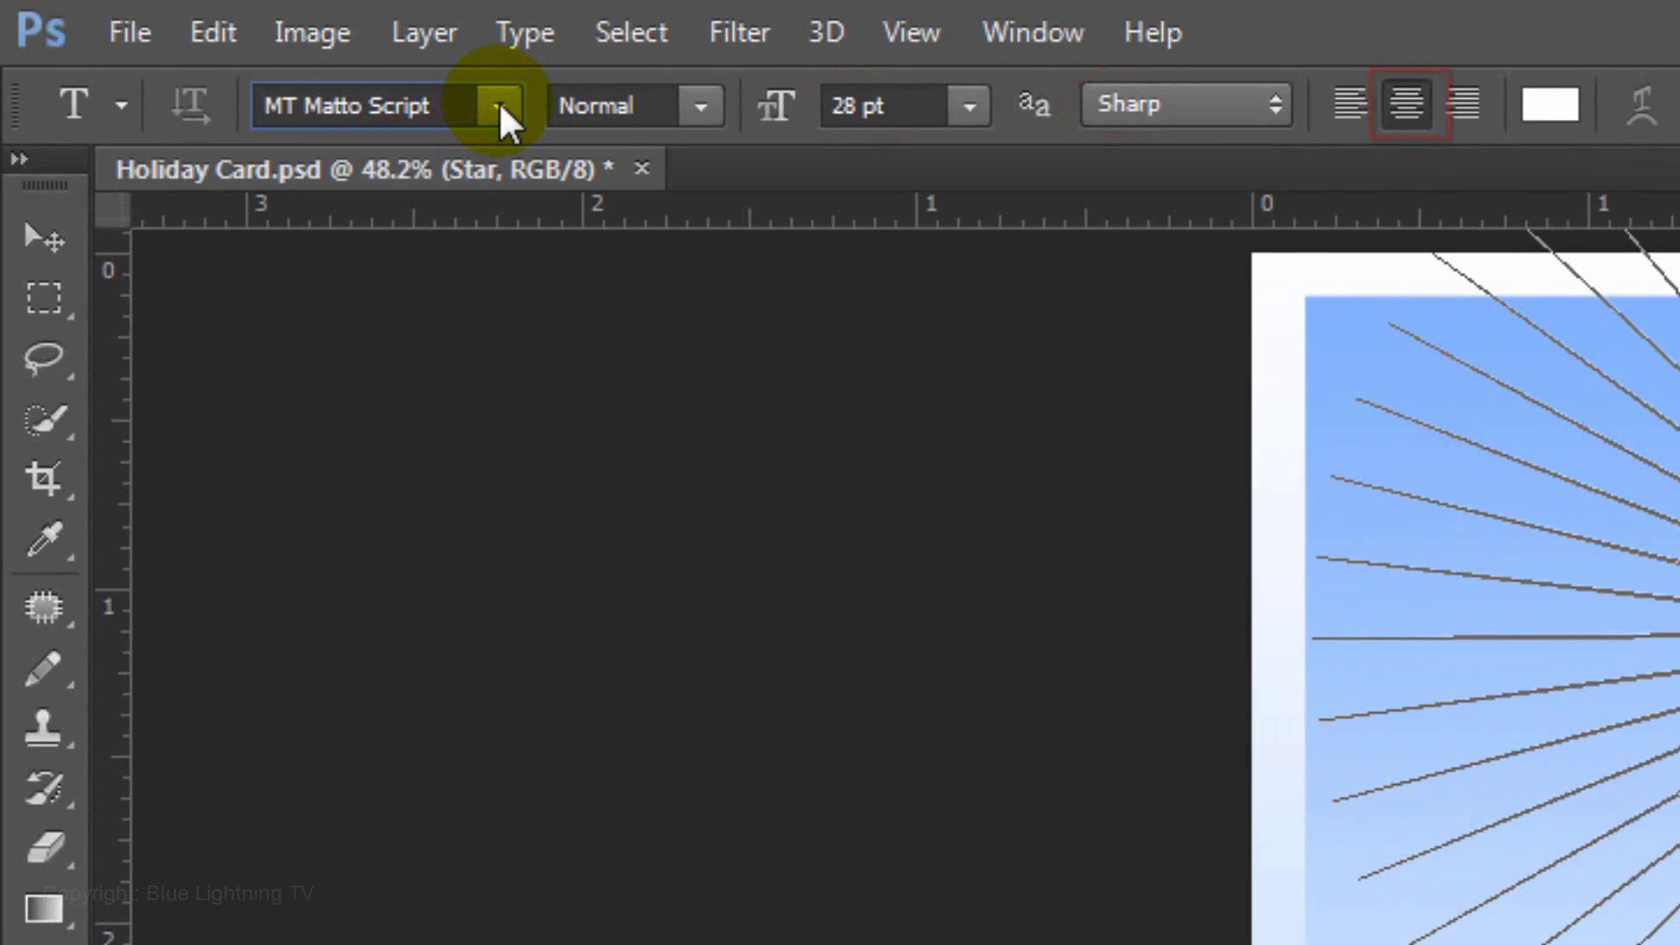
pyautogui.click(1553, 104)
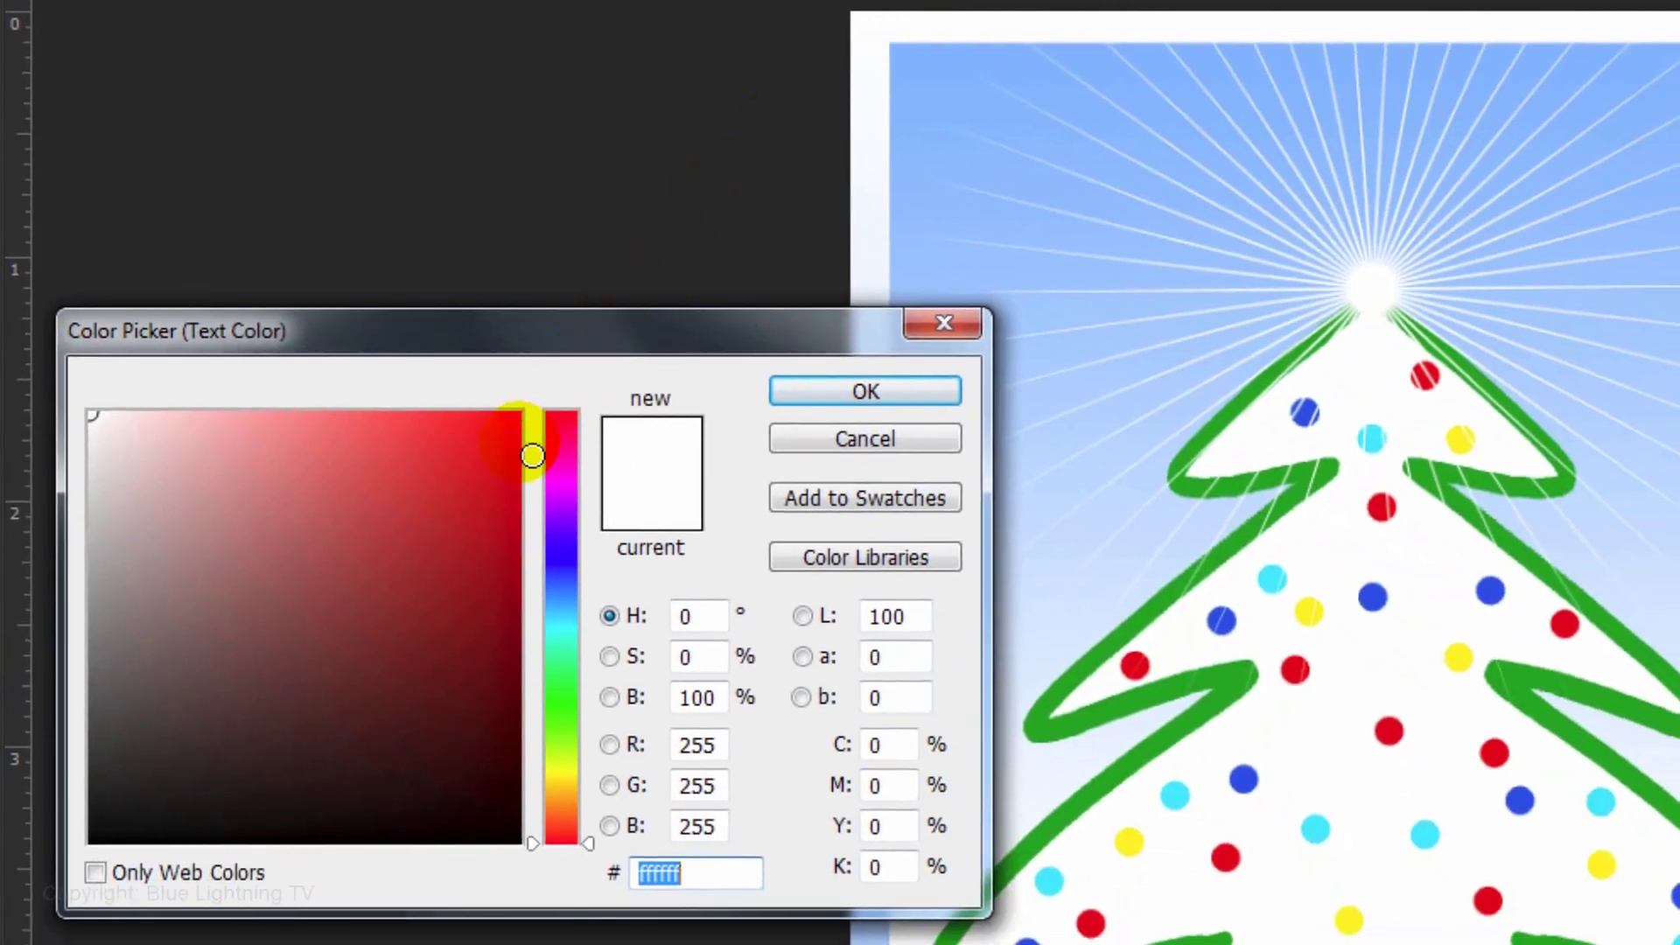
pyautogui.moveTo(532, 455); pyautogui.dragTo(565, 376)
pyautogui.click(864, 394)
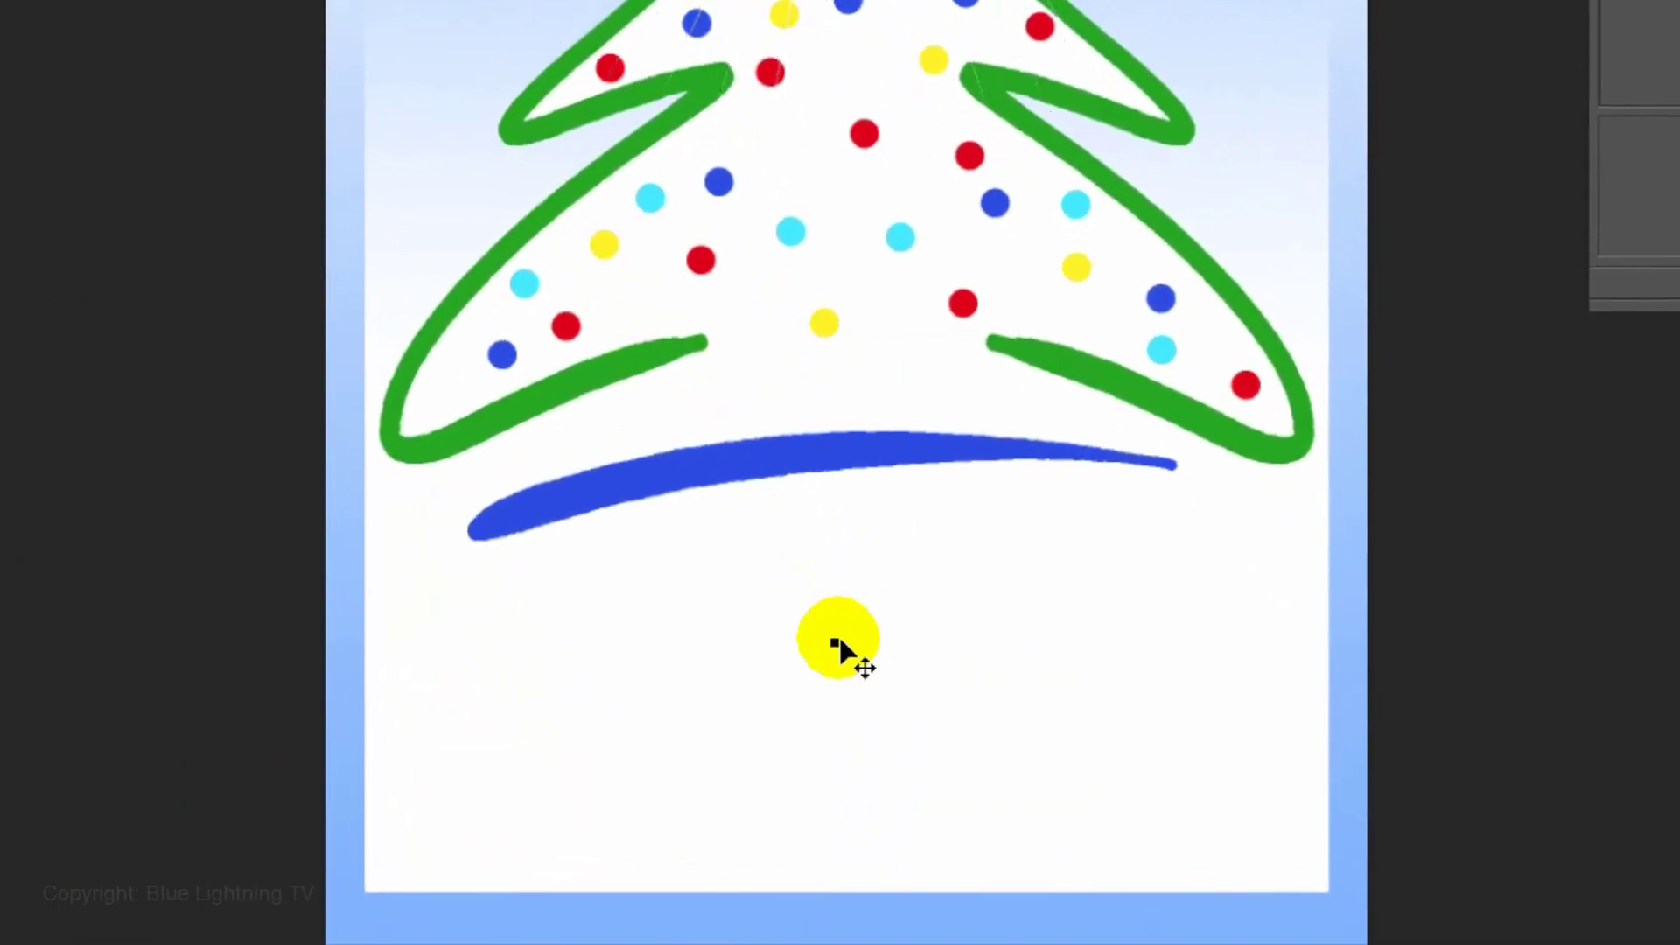
# - Type 'Season's Greetings!', 'From', and the senders' names below the tree
pyautogui.write("Season's Greetings!")
pyautogui.press('Return')
pyautogui.write('From')
pyautogui.press('Return')
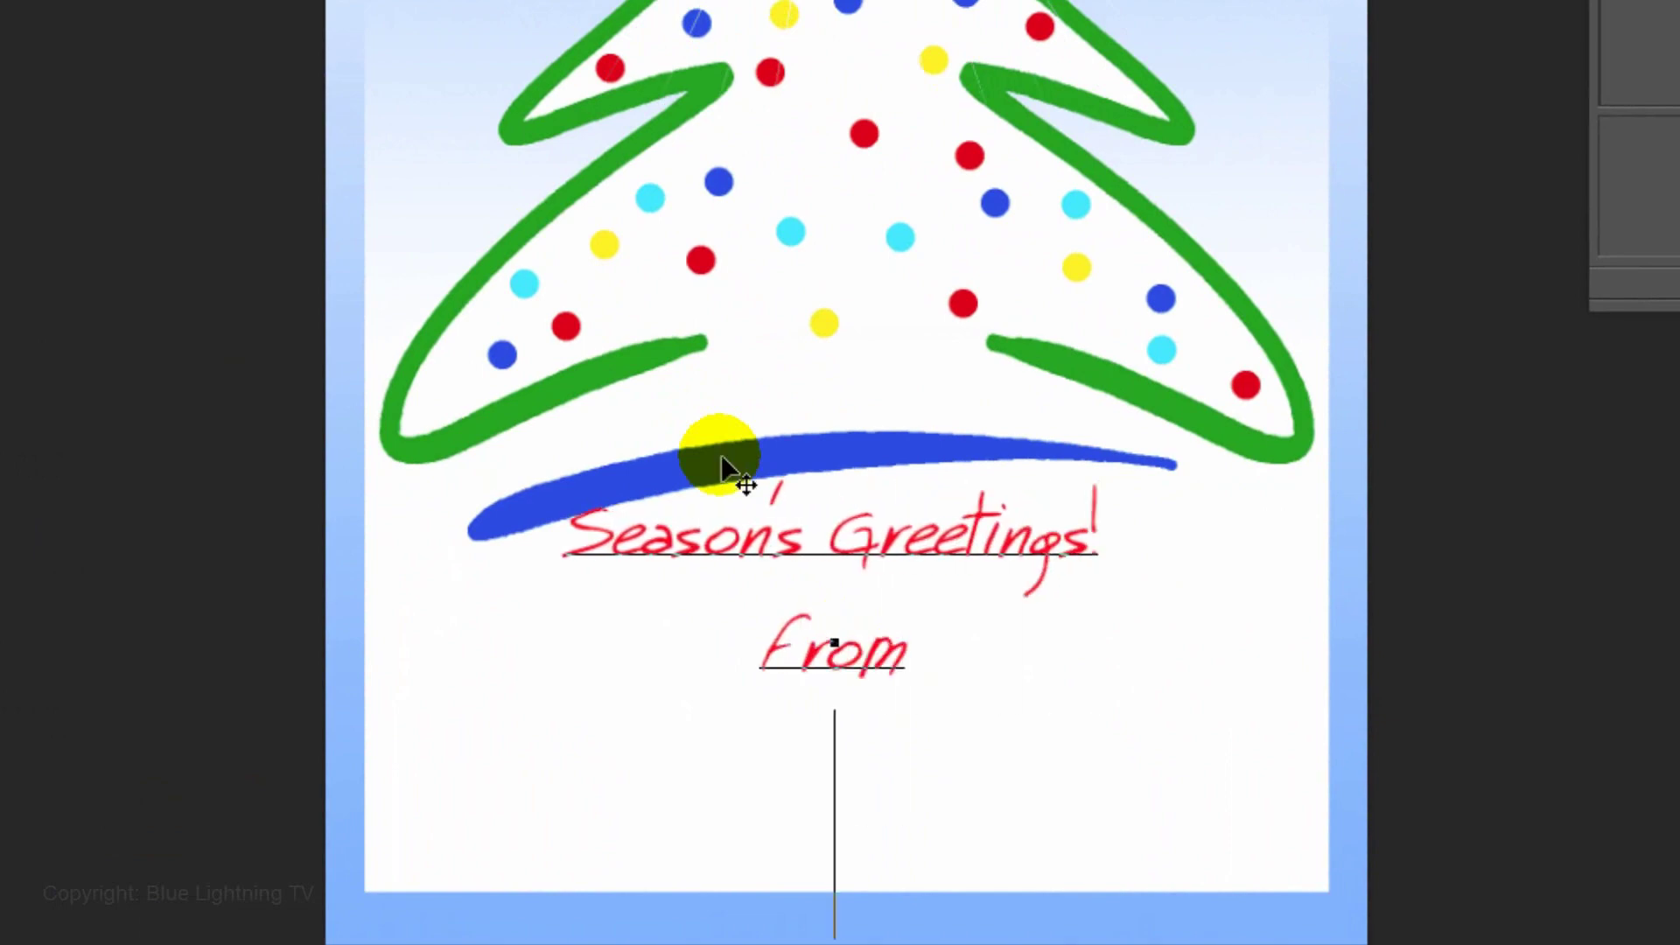
pyautogui.write('Bob, Julie, Sarah & Joe')
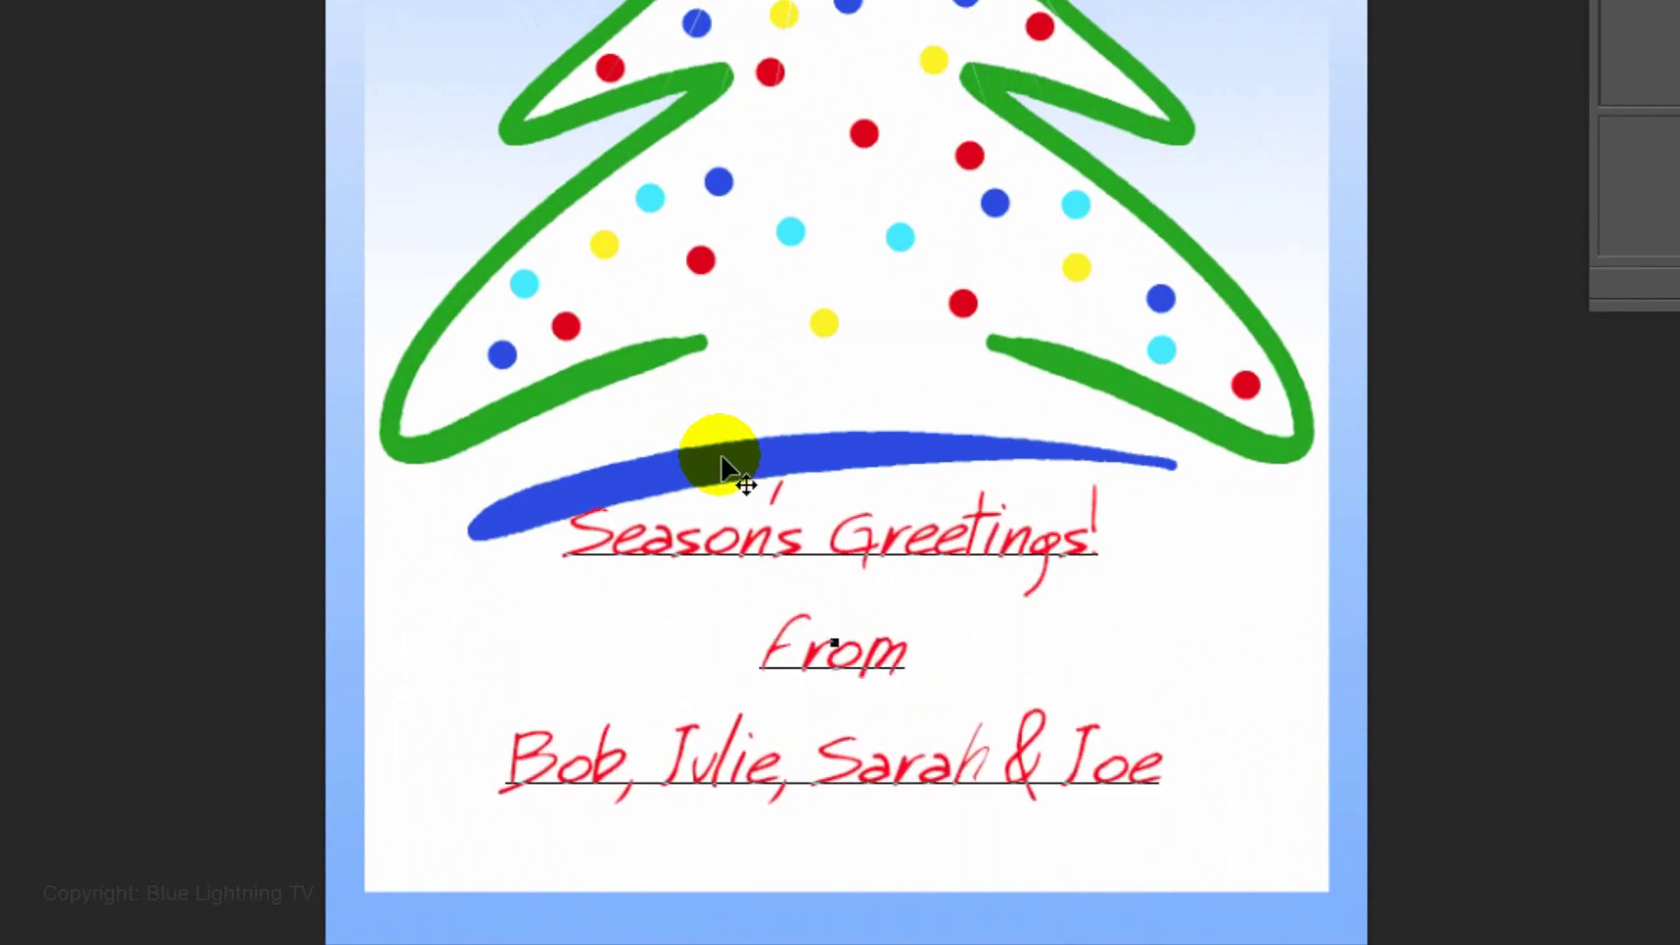